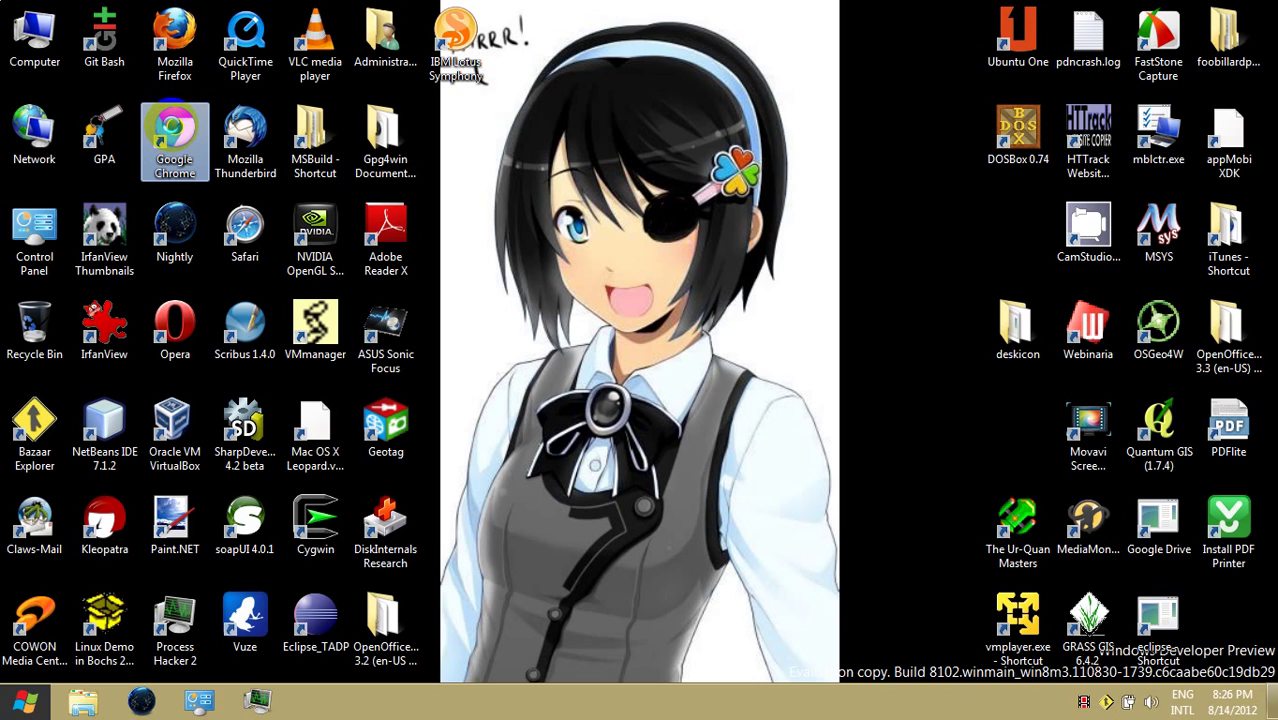
- Launch Google Chrome from its desktop shortcut and start Task Manager from the taskbar
{"action": "right_click", "coordinate": [175, 130]}
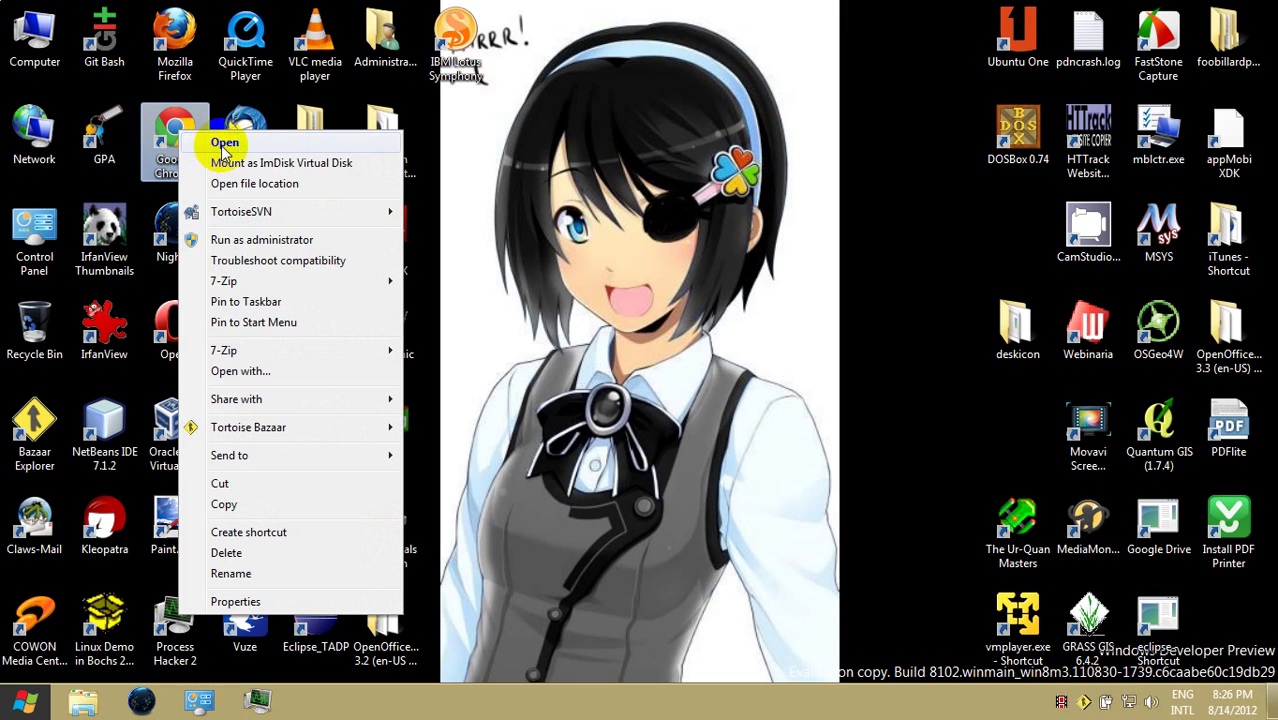
{"action": "left_click", "coordinate": [225, 146]}
{"action": "right_click", "coordinate": [924, 703]}
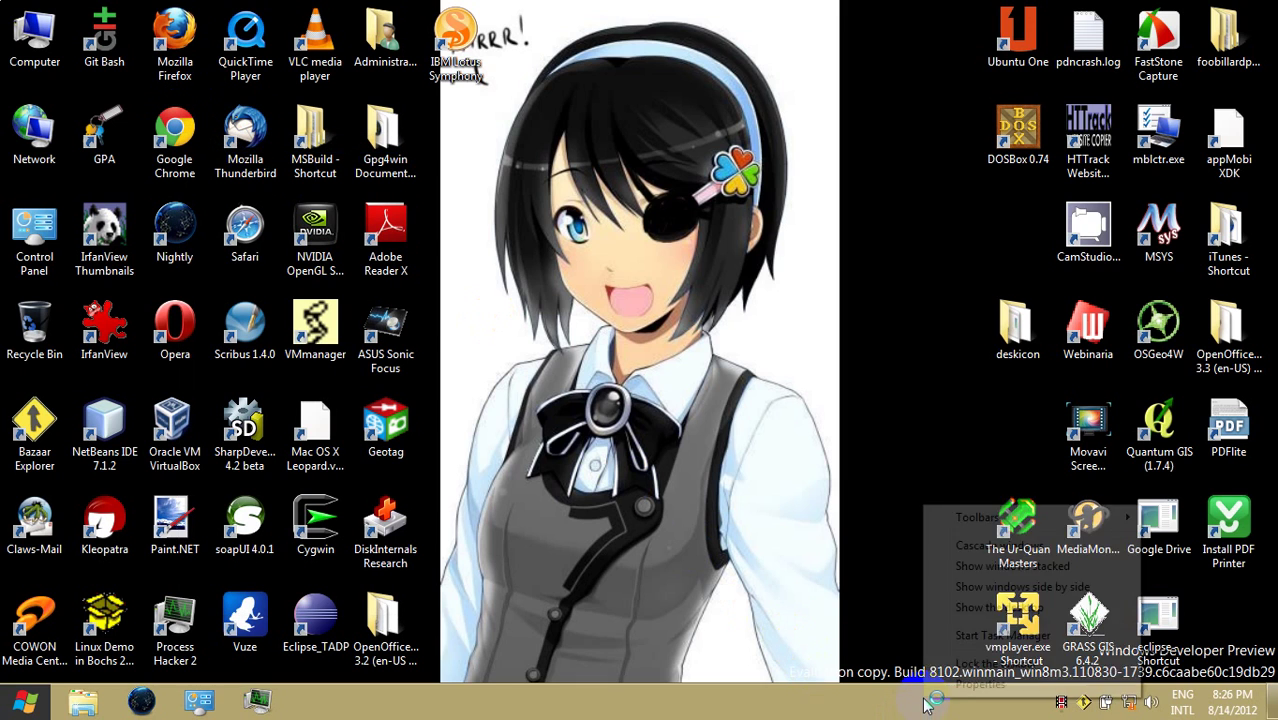
{"action": "left_click", "coordinate": [960, 640]}
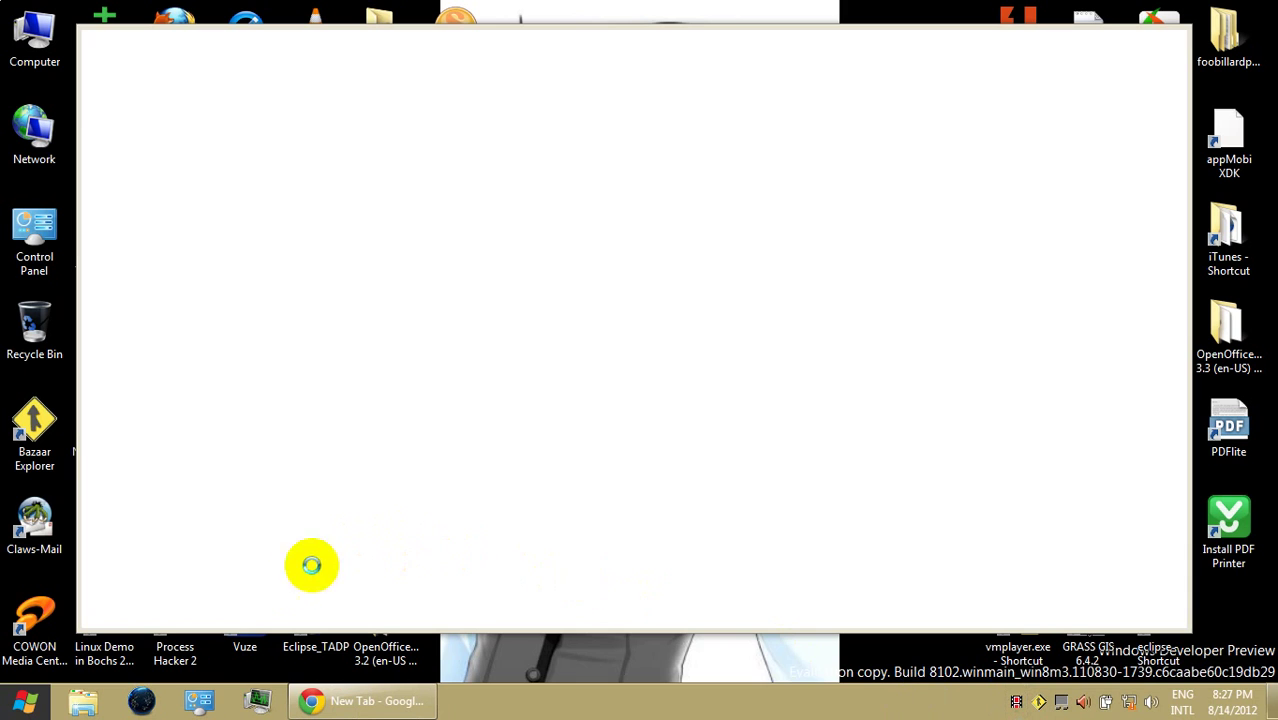
- Bring up the Task Manager window, minimize it, then restore it
{"action": "left_click", "coordinate": [193, 688]}
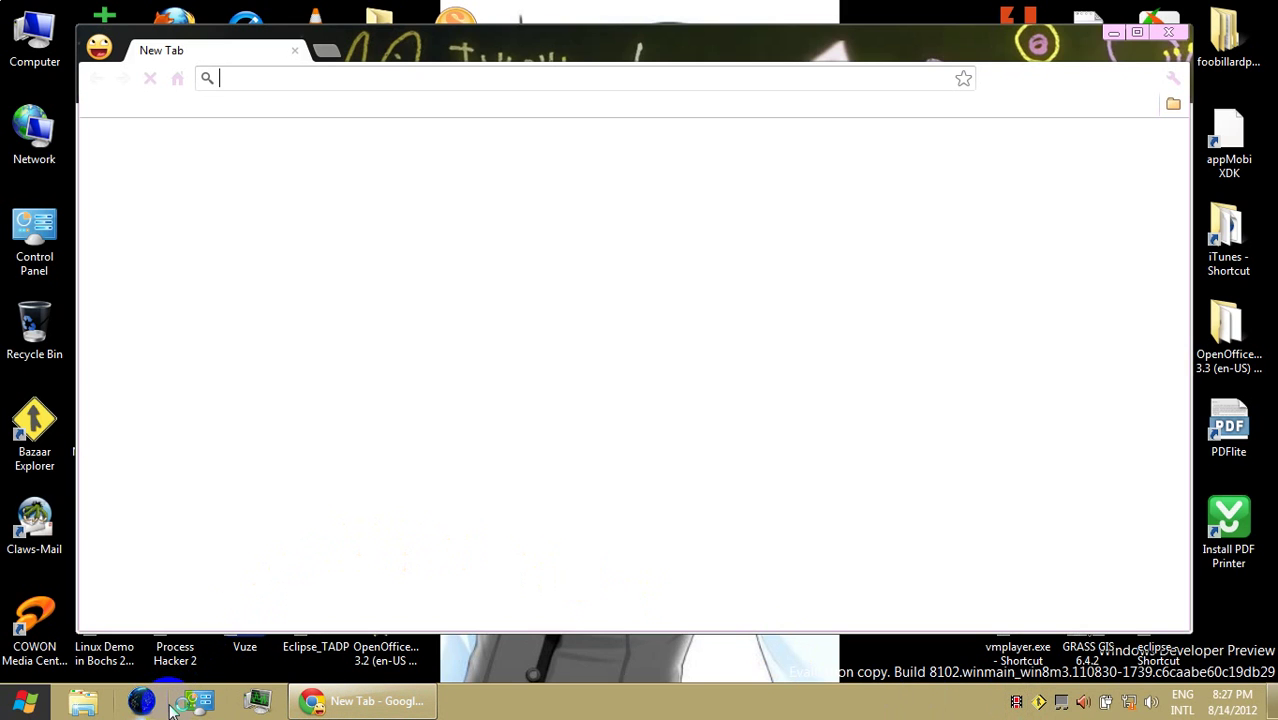
{"action": "left_click", "coordinate": [203, 706]}
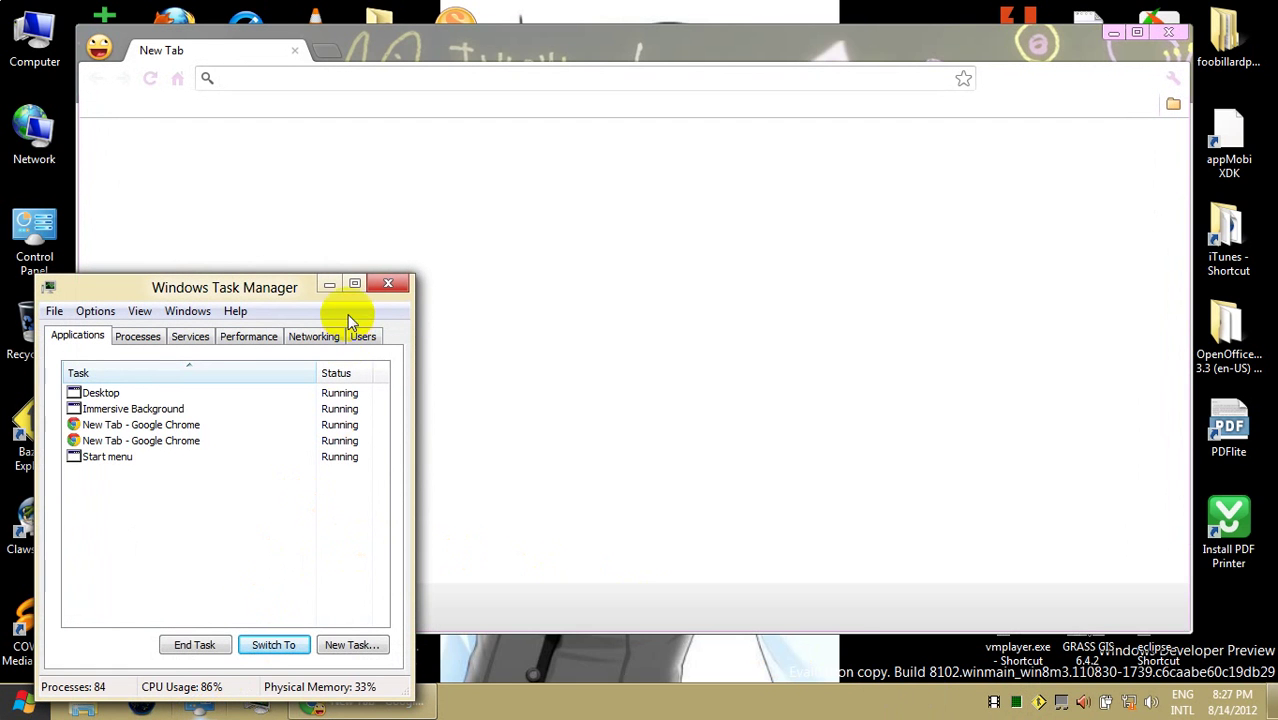
{"action": "left_click", "coordinate": [330, 285]}
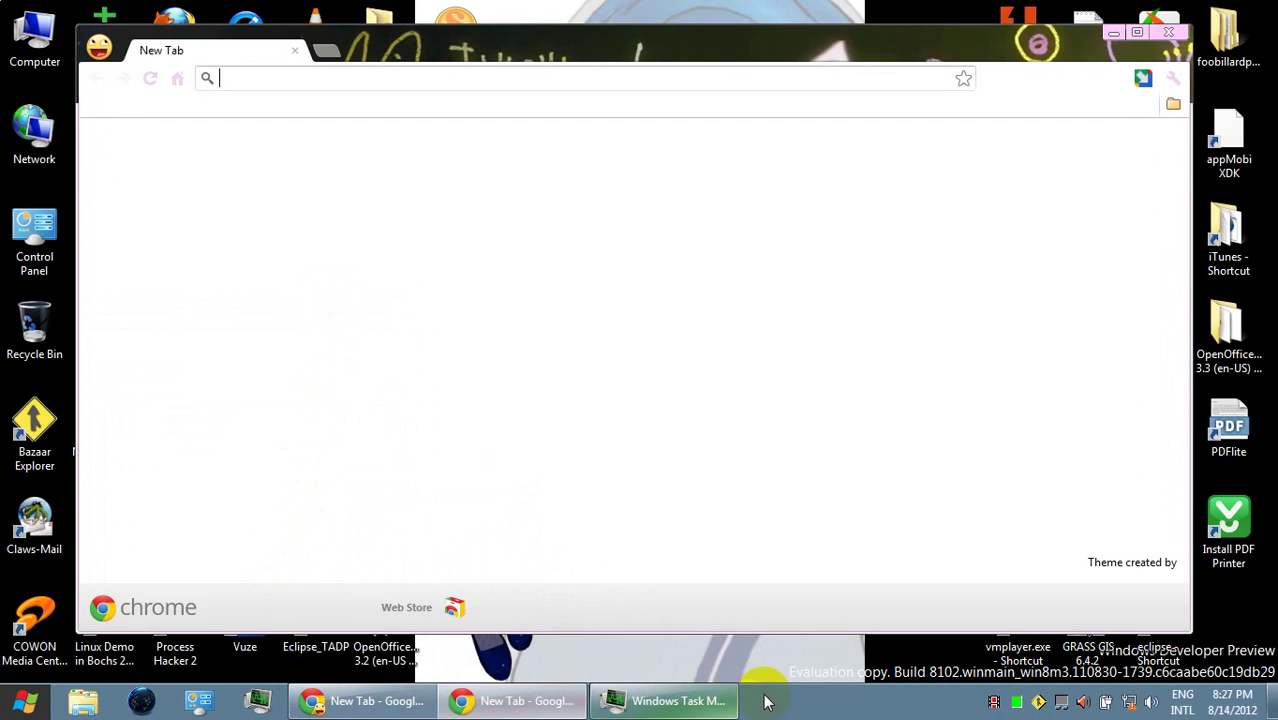
{"action": "left_click", "coordinate": [705, 700]}
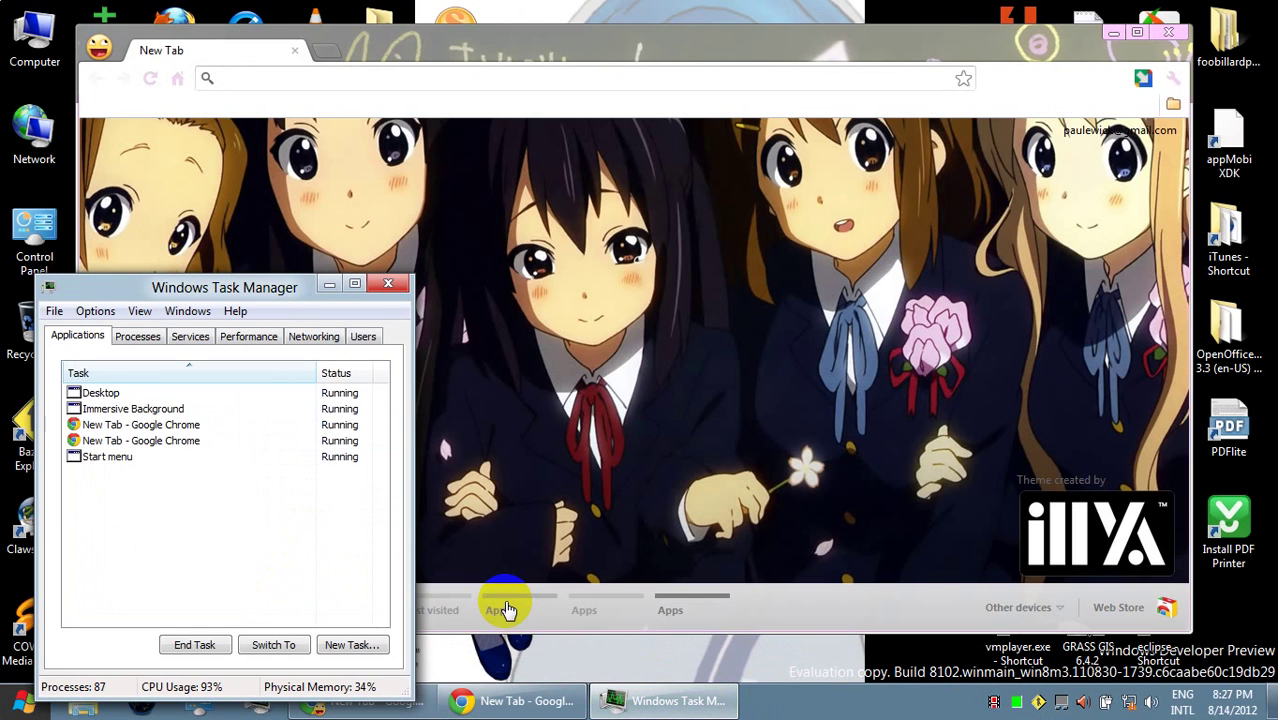
- Open a second, detailed Task Manager, minimize the older one, and bring Chrome forward
{"action": "right_click", "coordinate": [810, 700]}
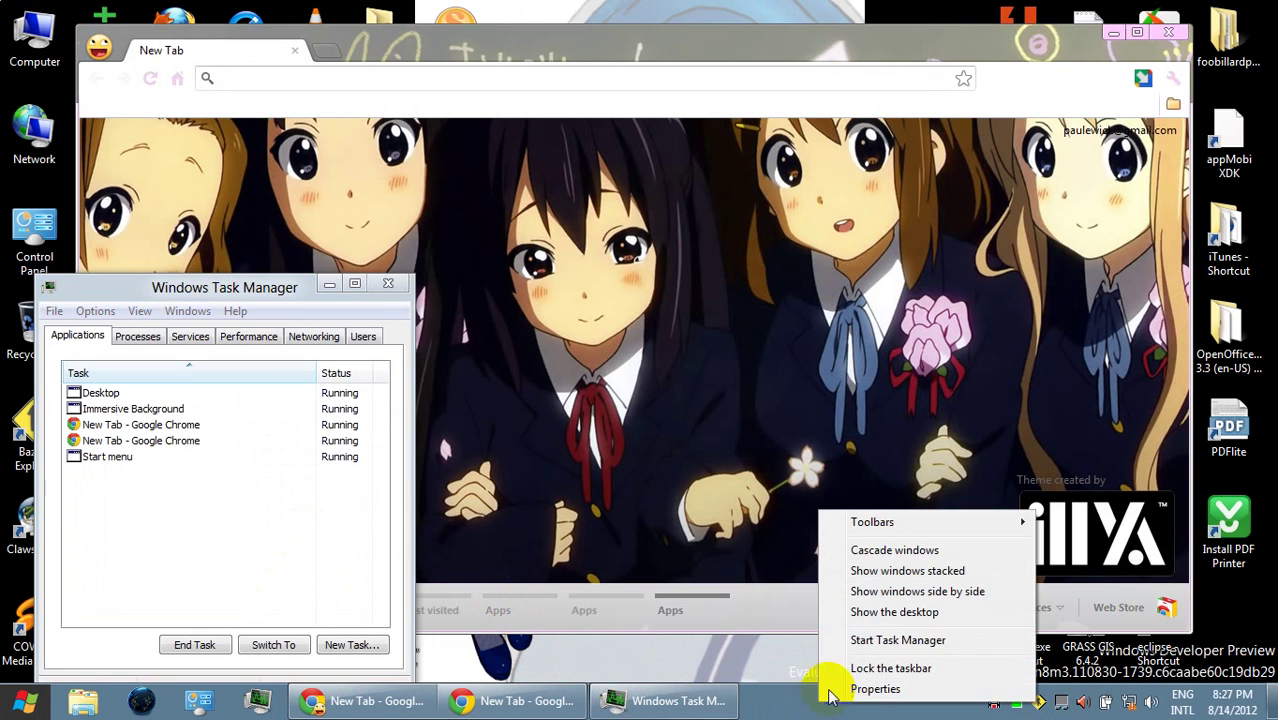
{"action": "left_click", "coordinate": [855, 640]}
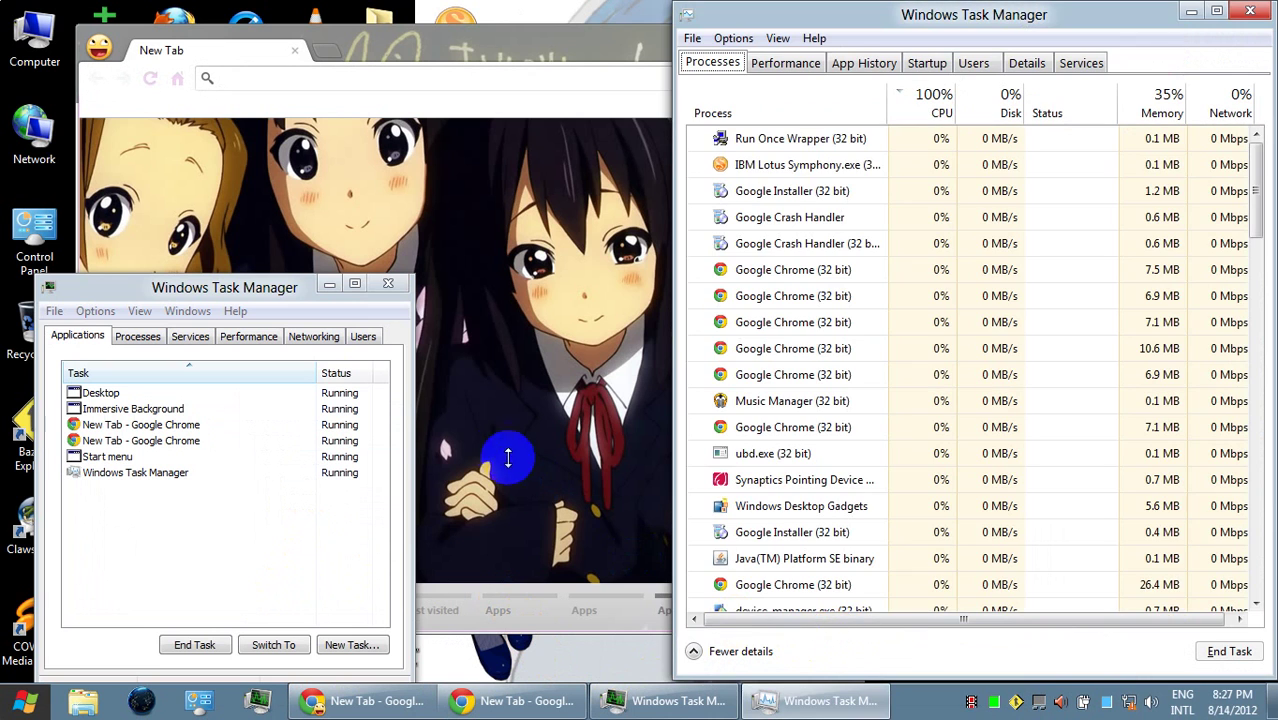
{"action": "left_click", "coordinate": [330, 287]}
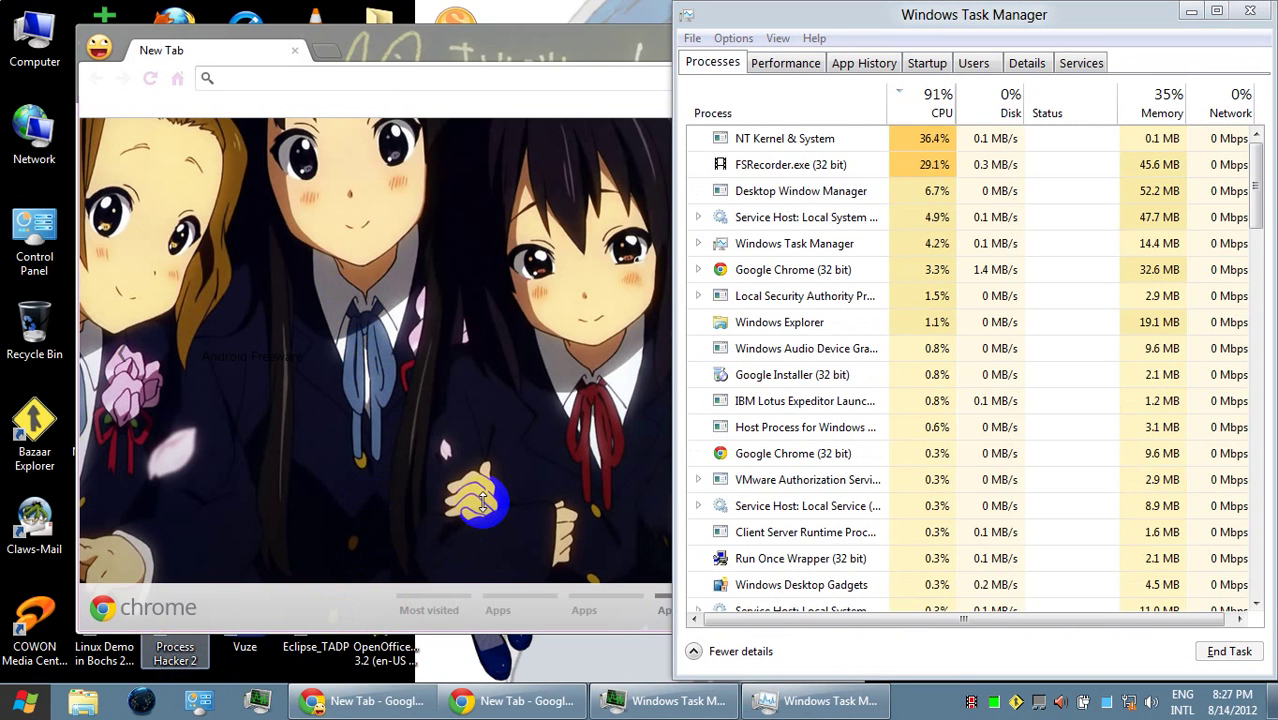
{"action": "left_click", "coordinate": [485, 505]}
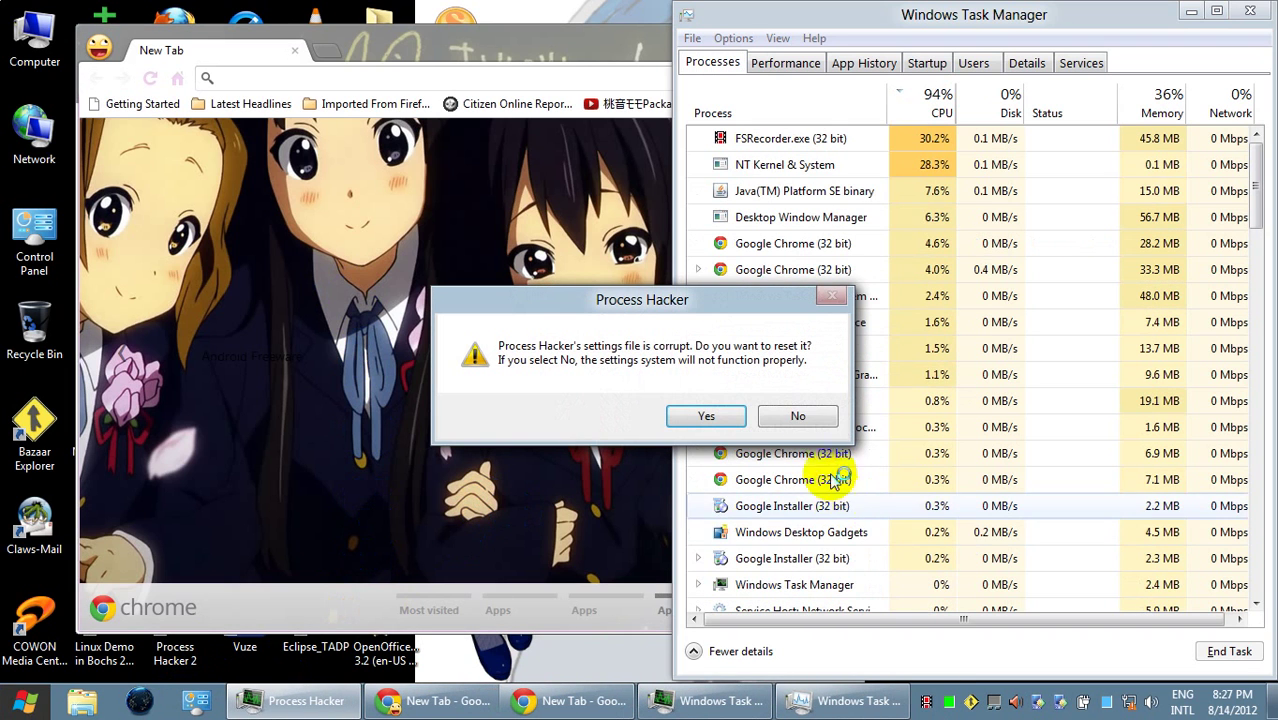
- Decline Process Hacker's settings reset, connect to MultcoLibrary-Central Wi-Fi, and return to Chrome
{"action": "left_click", "coordinate": [800, 416]}
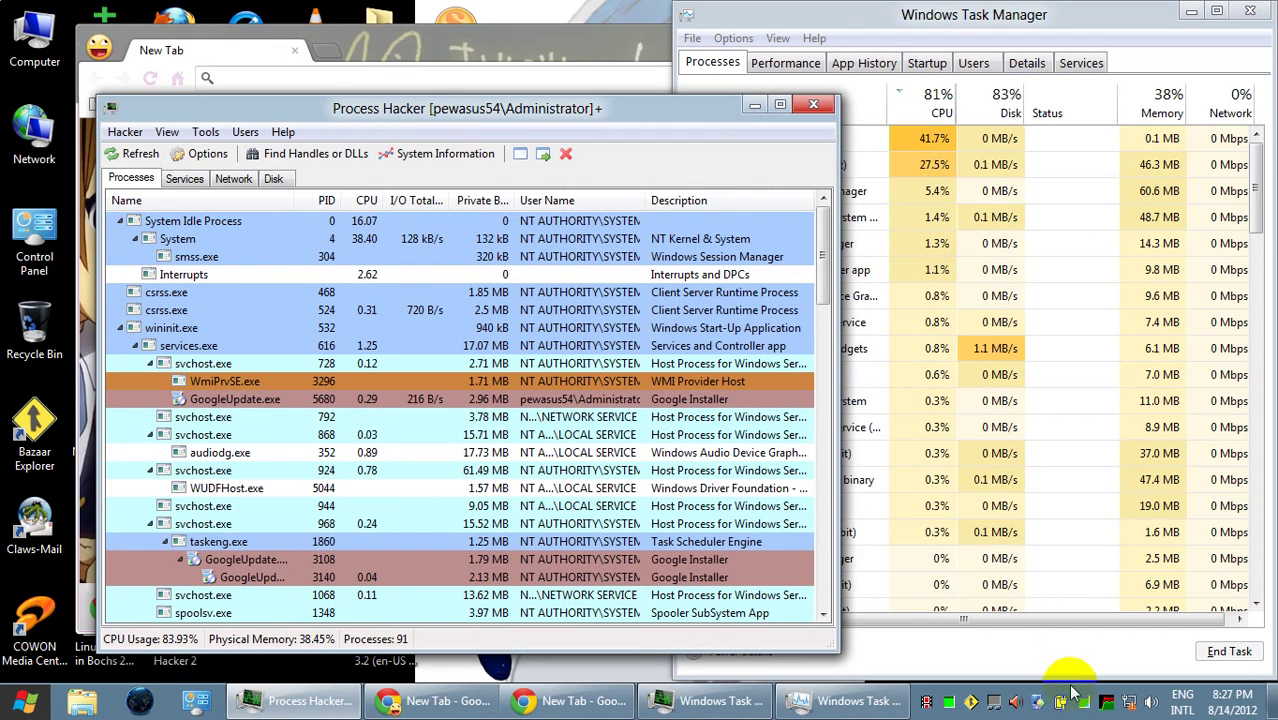
{"action": "left_click", "coordinate": [1130, 705]}
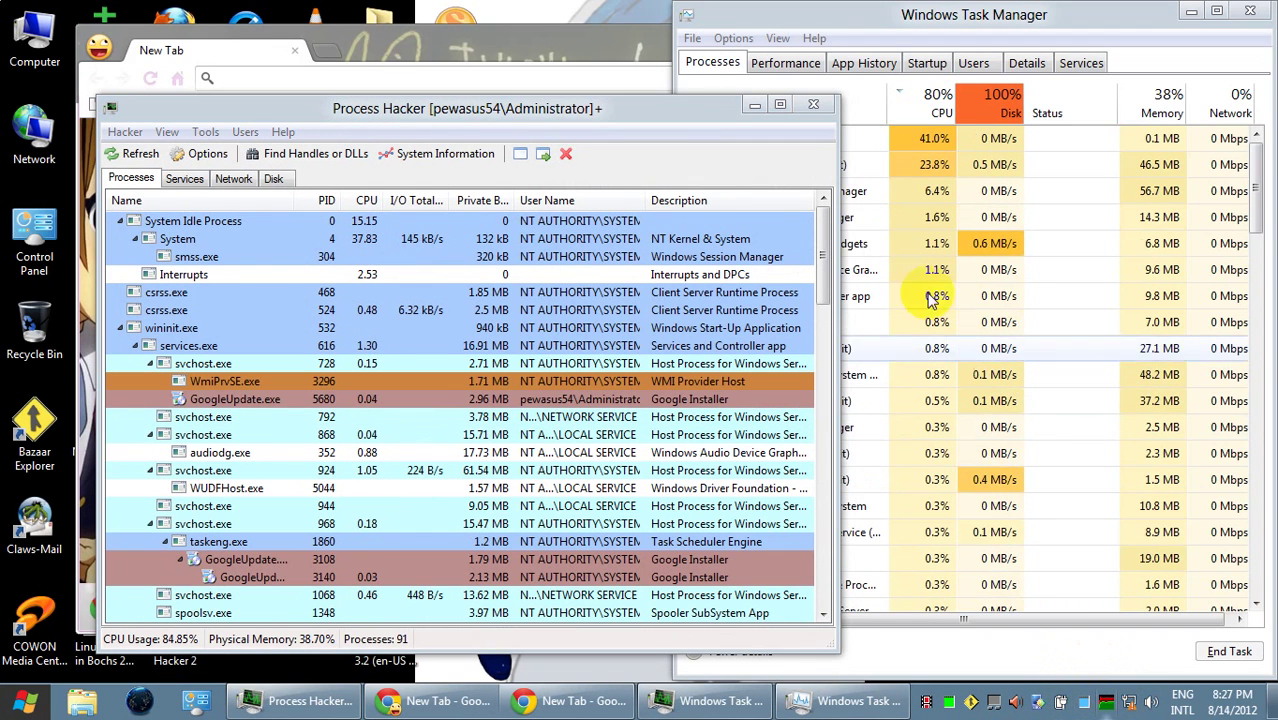
{"action": "left_click", "coordinate": [1134, 706]}
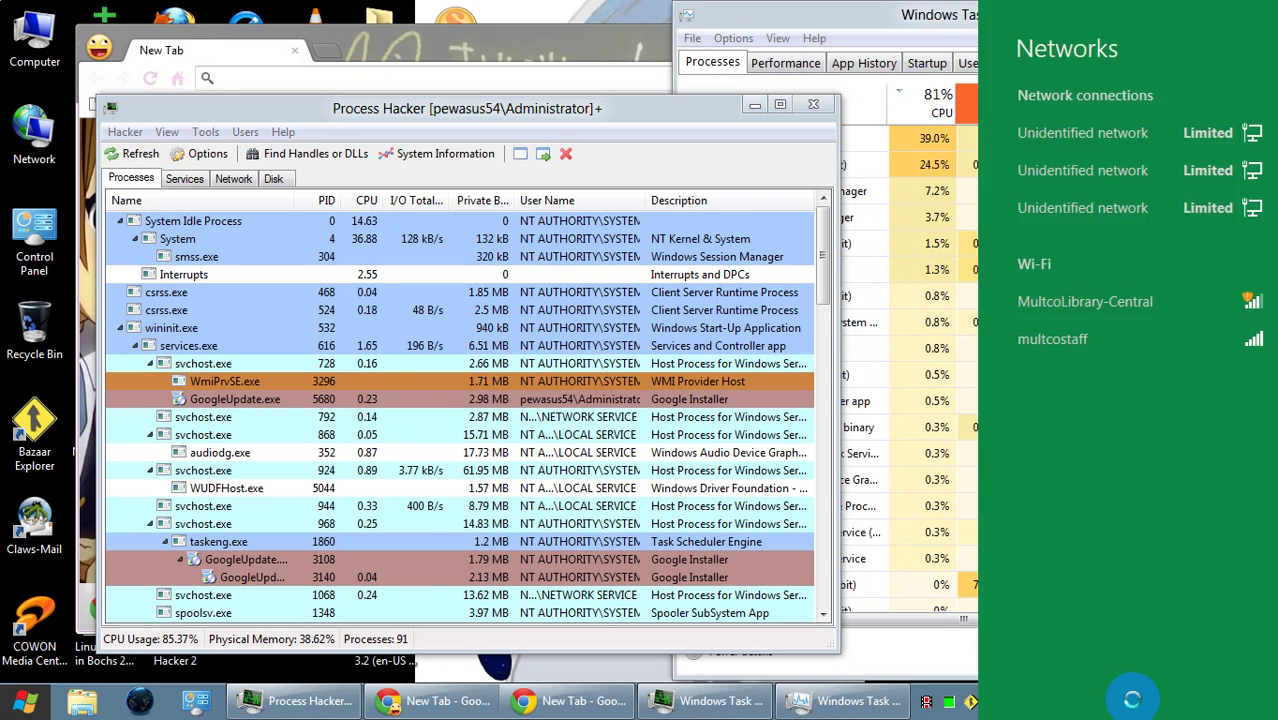
{"action": "left_click", "coordinate": [1127, 313]}
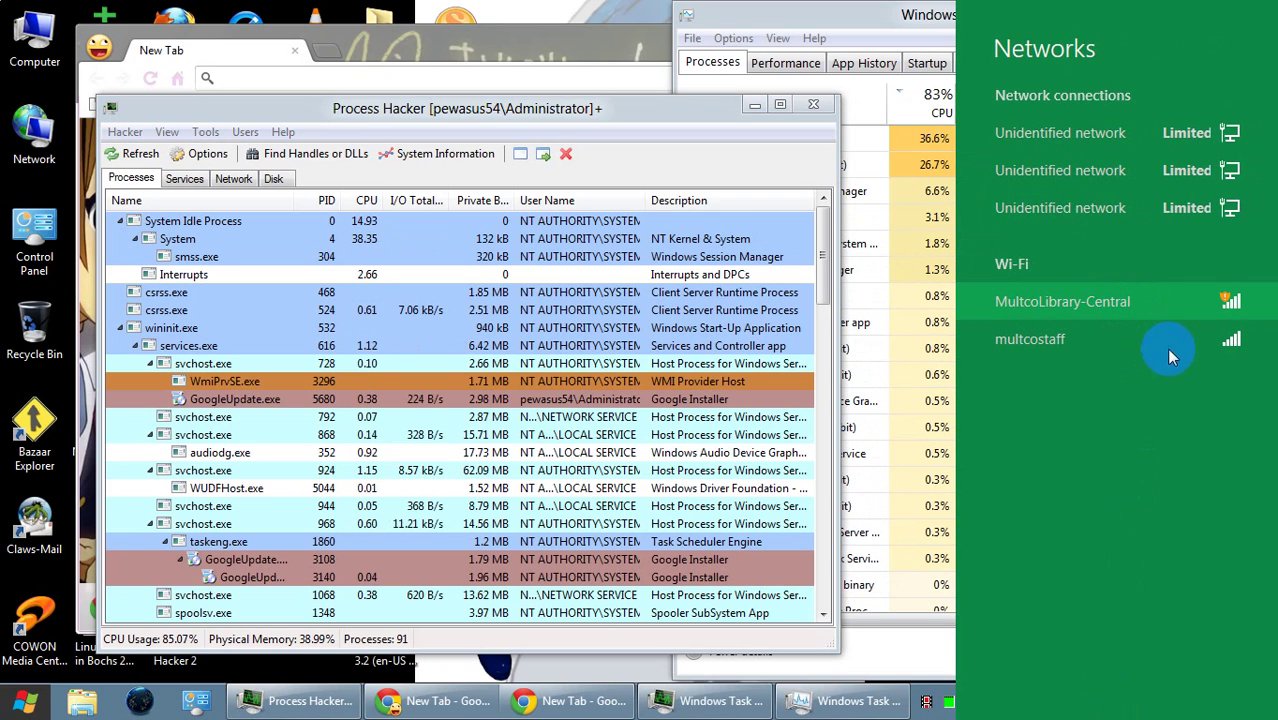
{"action": "left_click", "coordinate": [1201, 466]}
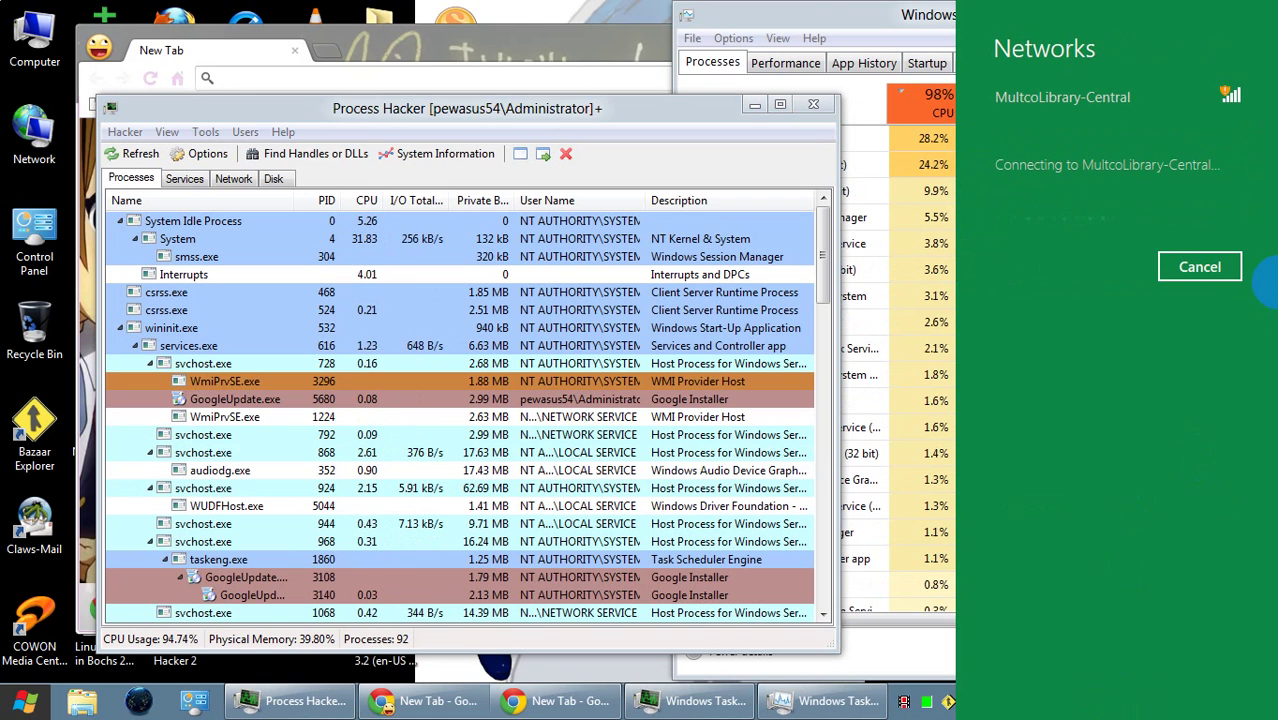
{"action": "left_click", "coordinate": [343, 76]}
{"action": "left_click", "coordinate": [348, 74]}
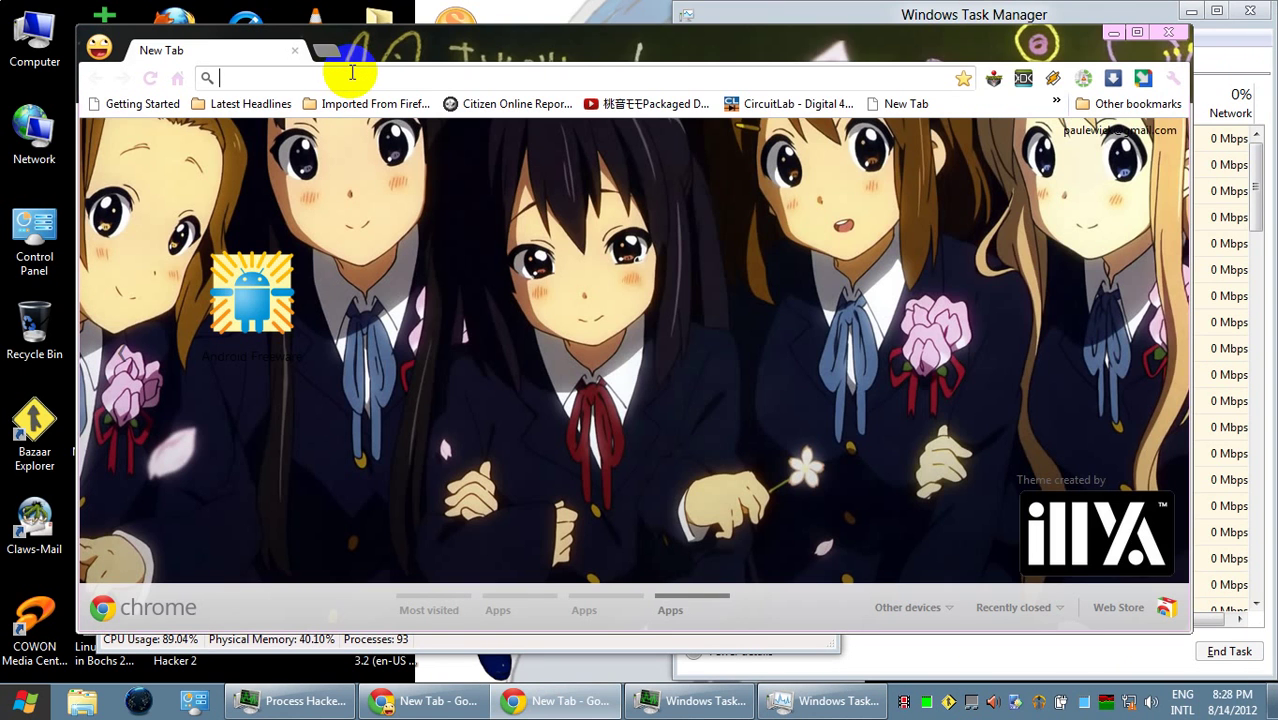
- Load google.com from the address bar's autocomplete suggestion
{"action": "left_click", "coordinate": [345, 210]}
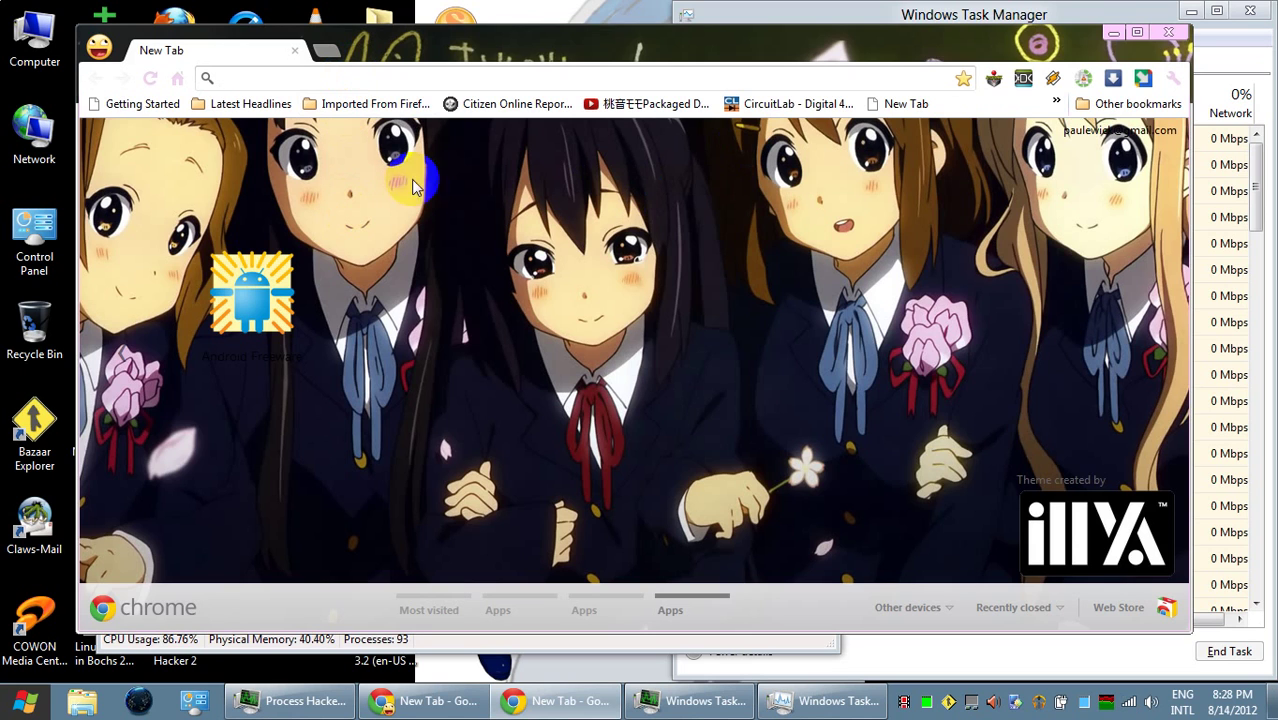
{"action": "left_click", "coordinate": [258, 80]}
{"action": "type", "text": "google.com"}
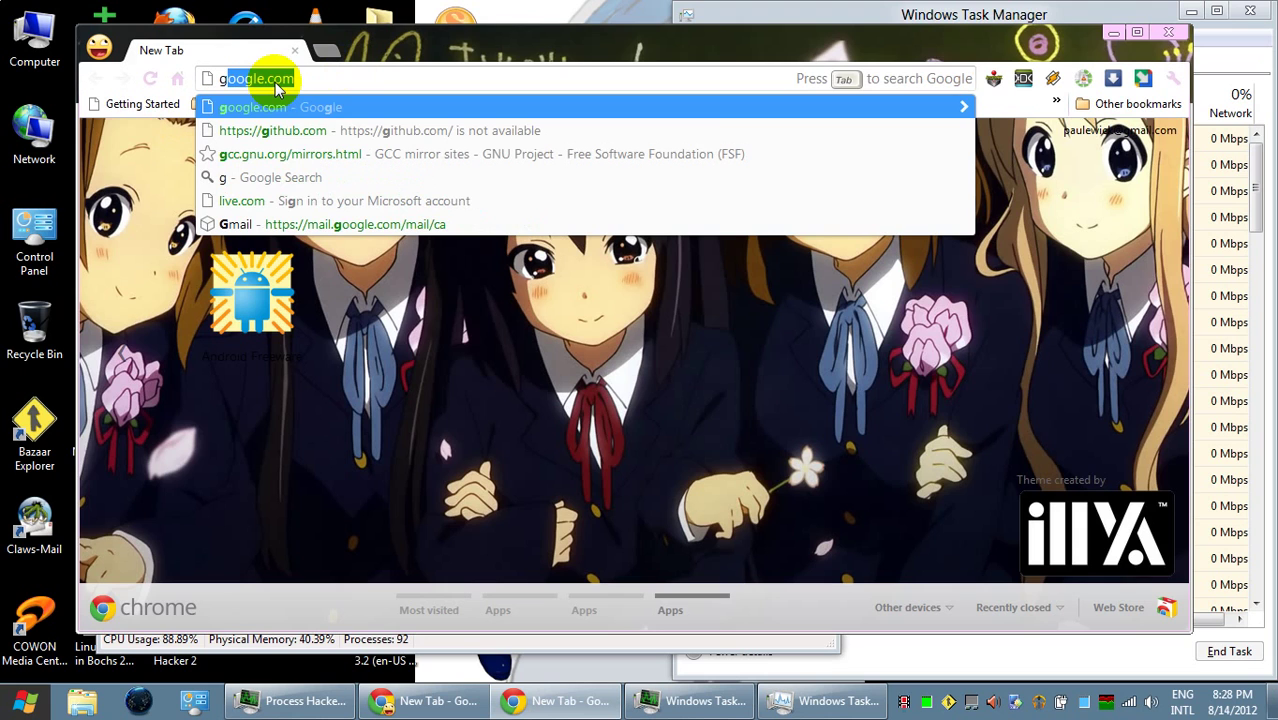
{"action": "key", "text": "Return"}
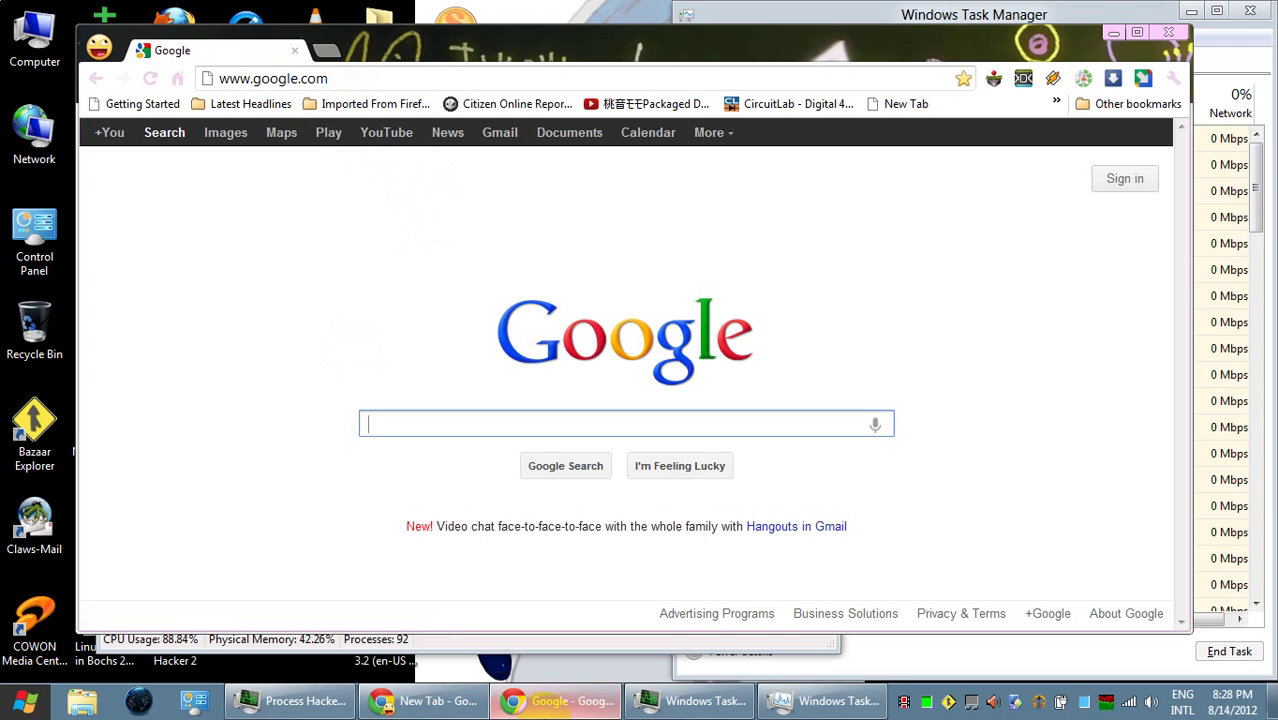
- Switch between the Chrome windows, then open History and revisit the Twitter profile page
{"action": "left_click", "coordinate": [476, 706]}
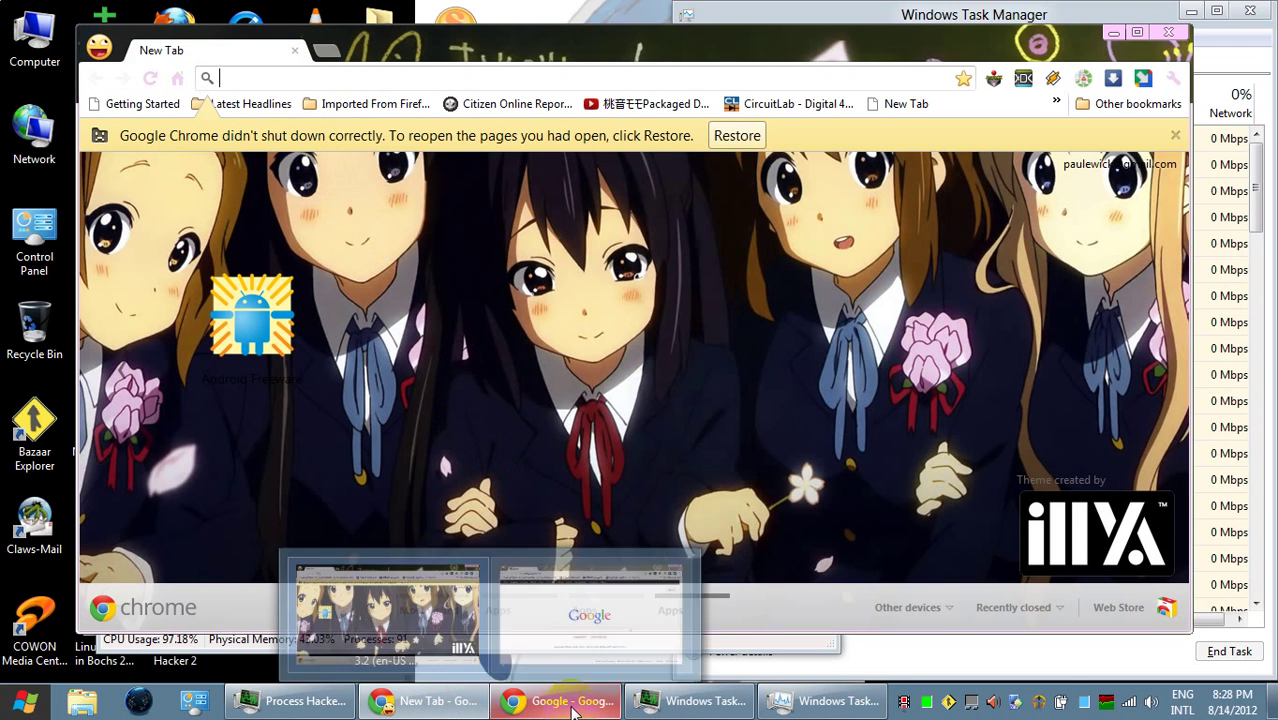
{"action": "left_click", "coordinate": [573, 705]}
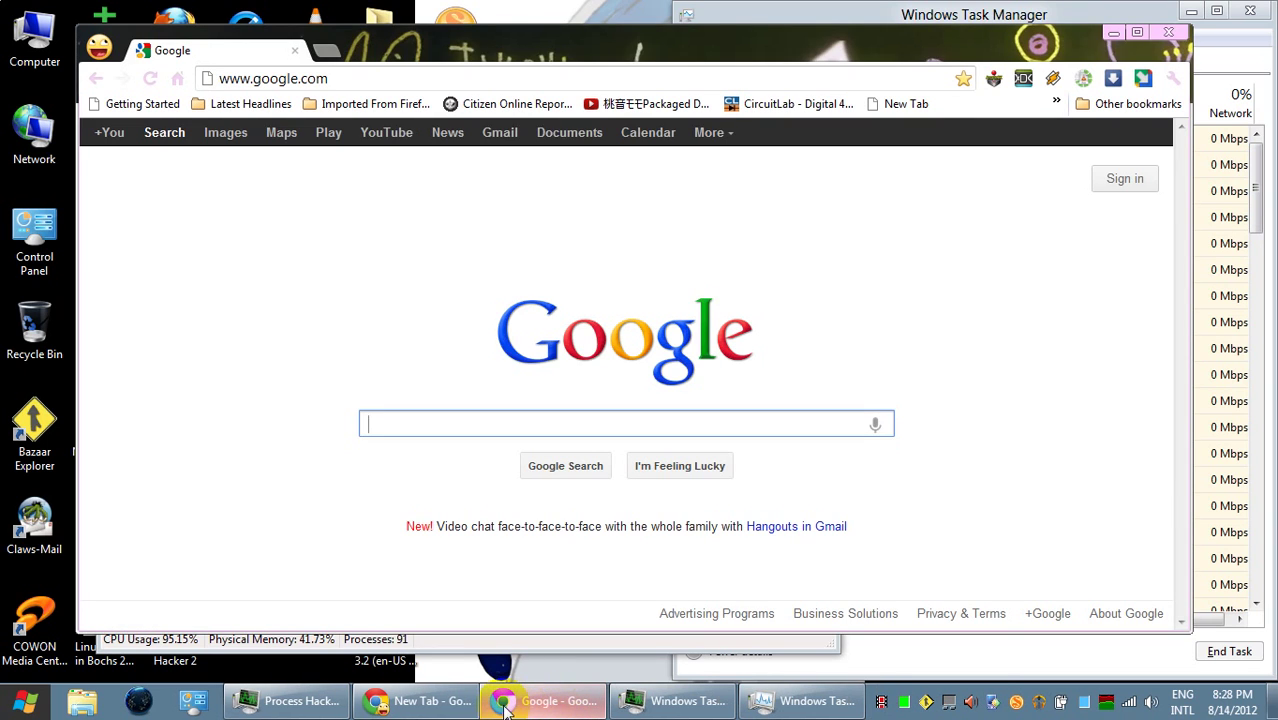
{"action": "left_click", "coordinate": [437, 704]}
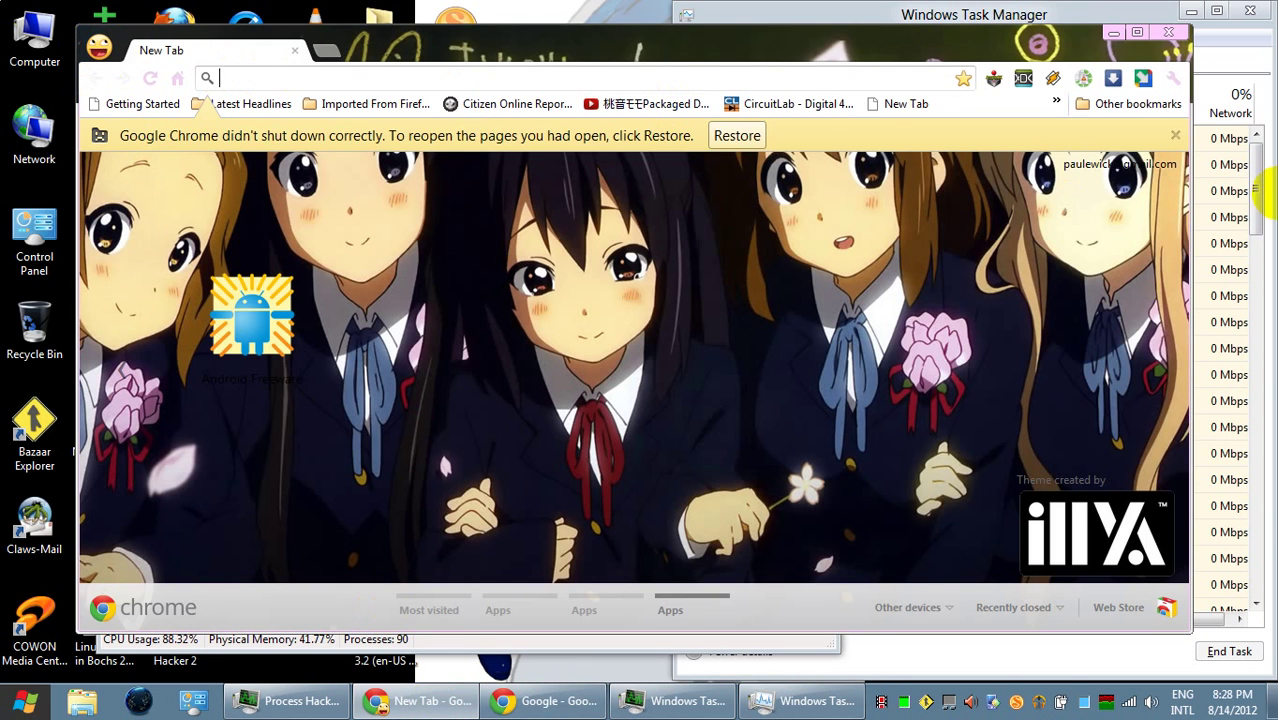
{"action": "left_click", "coordinate": [1175, 86]}
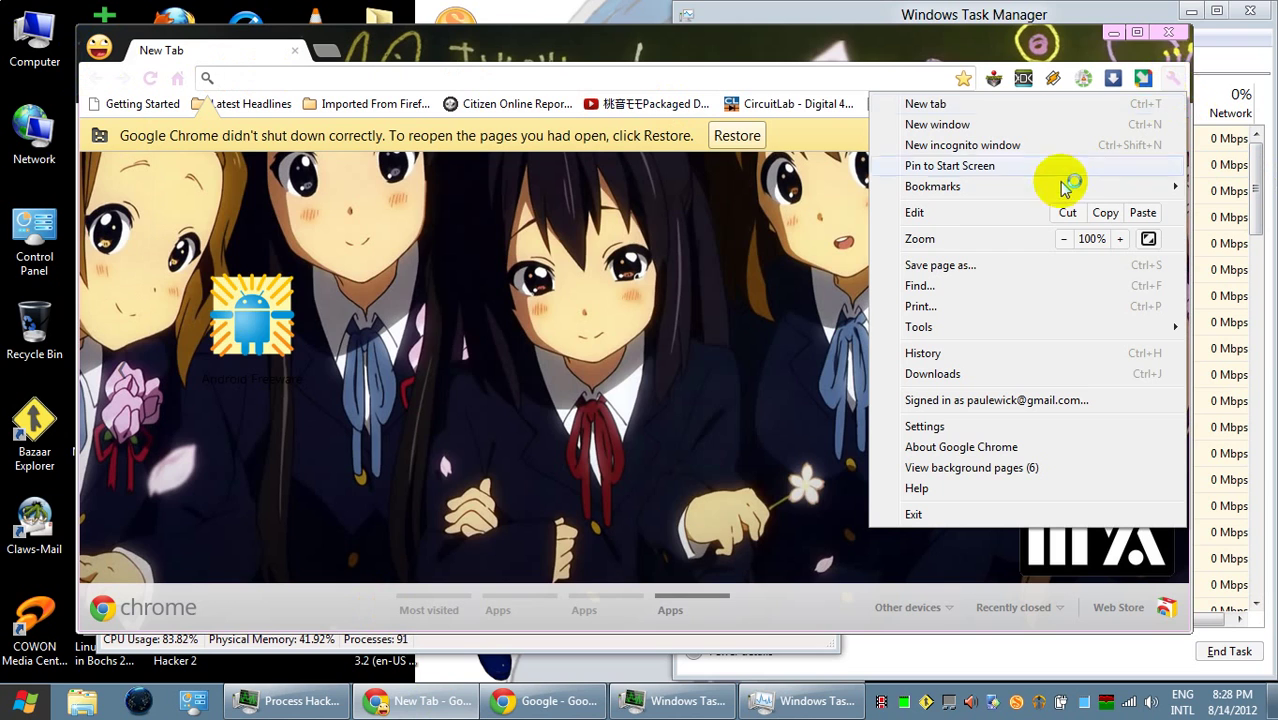
{"action": "left_click", "coordinate": [984, 355]}
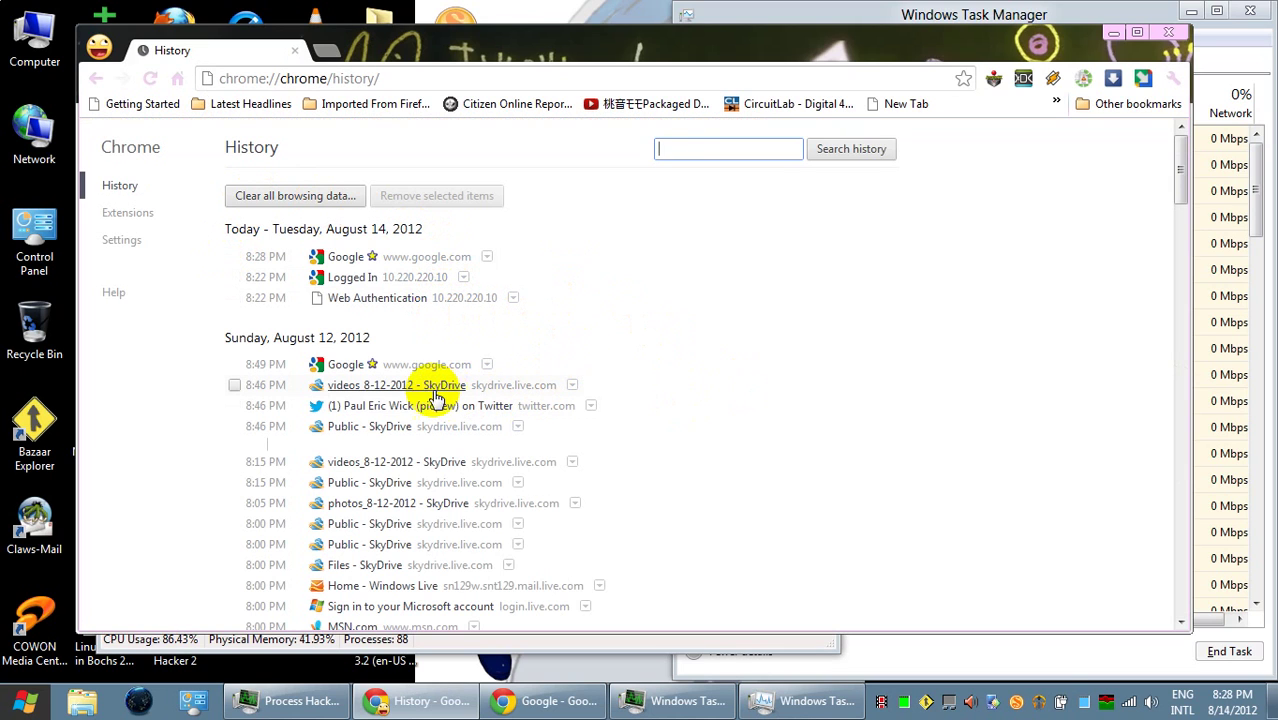
{"action": "left_click", "coordinate": [435, 408]}
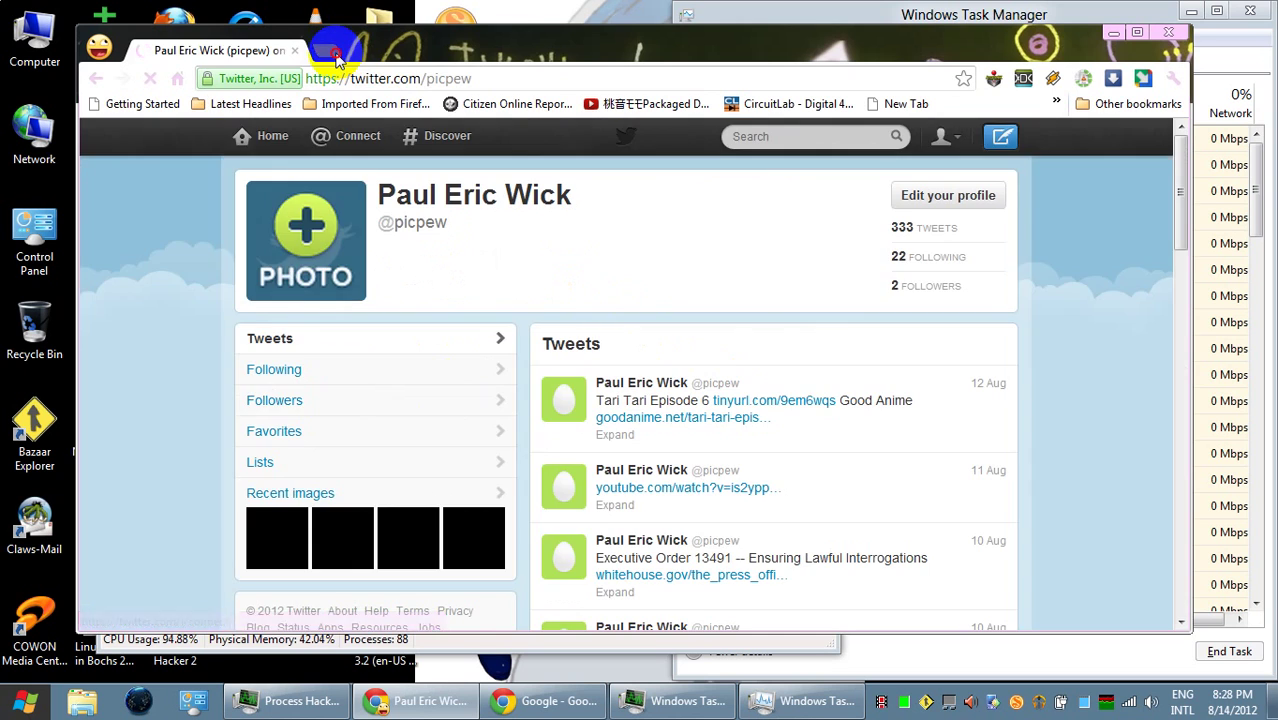
- Open the browsing History in a new tab and scroll through the listed visits
{"action": "left_click", "coordinate": [334, 54]}
{"action": "left_click", "coordinate": [1174, 80]}
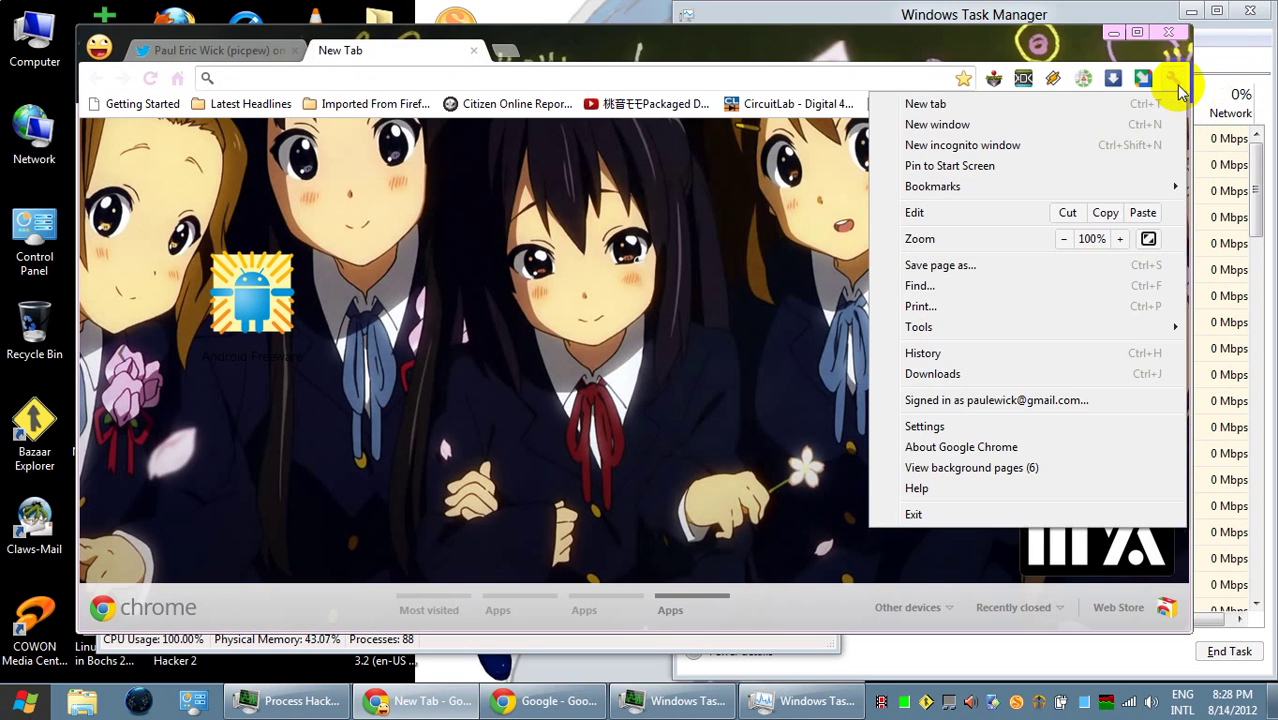
{"action": "left_click", "coordinate": [1021, 353]}
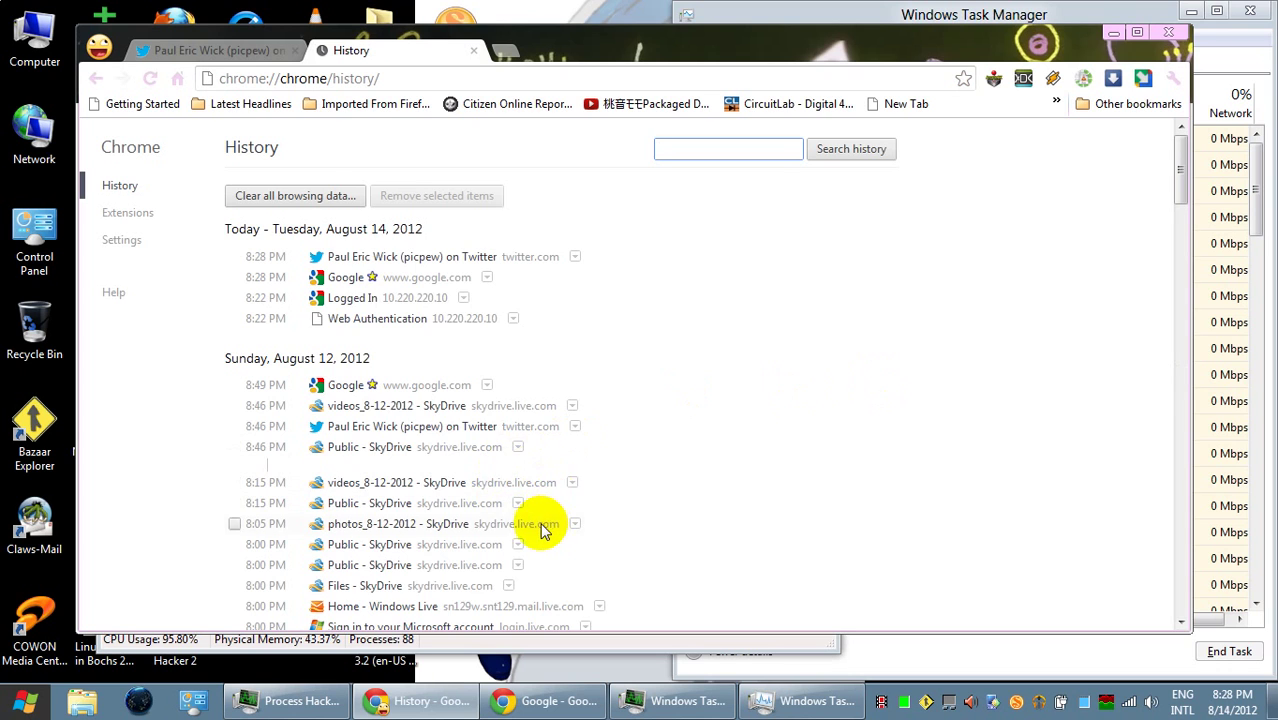
{"action": "scroll", "coordinate": [545, 530], "scroll_direction": "down", "scroll_amount": 2}
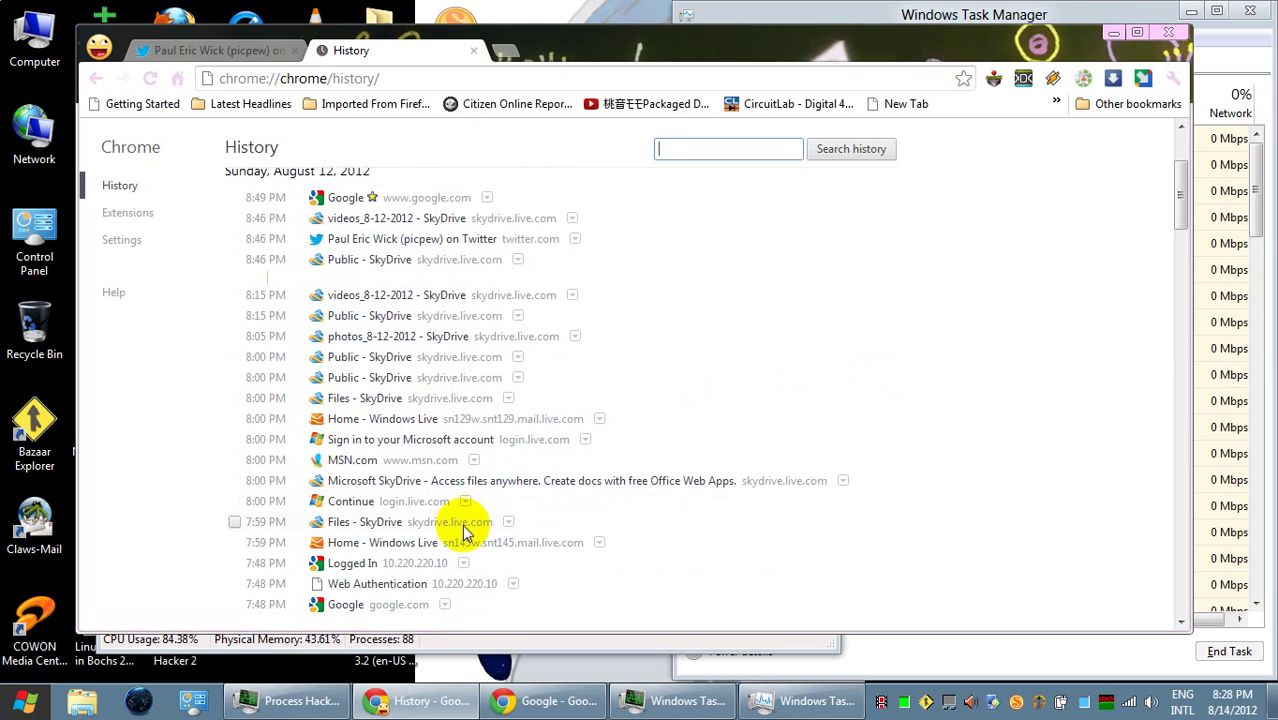
{"action": "scroll", "coordinate": [452, 403], "scroll_direction": "down", "scroll_amount": 1}
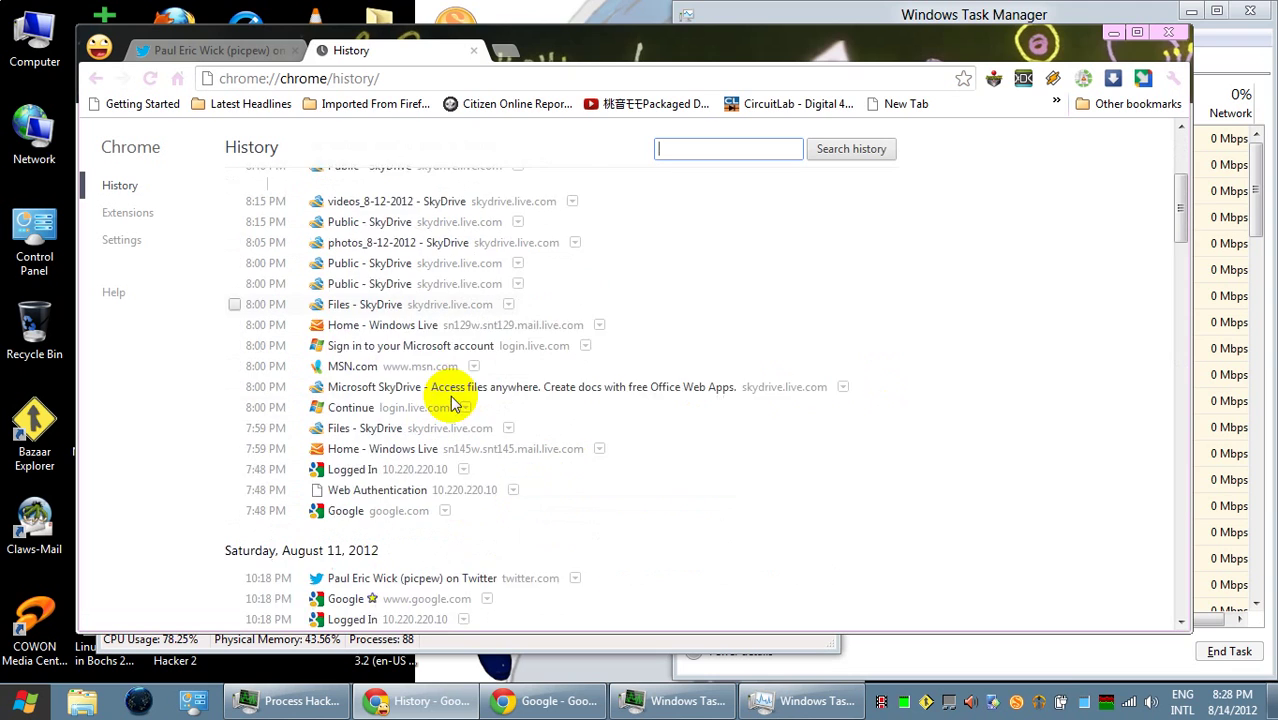
{"action": "scroll", "coordinate": [452, 403], "scroll_direction": "down", "scroll_amount": 2}
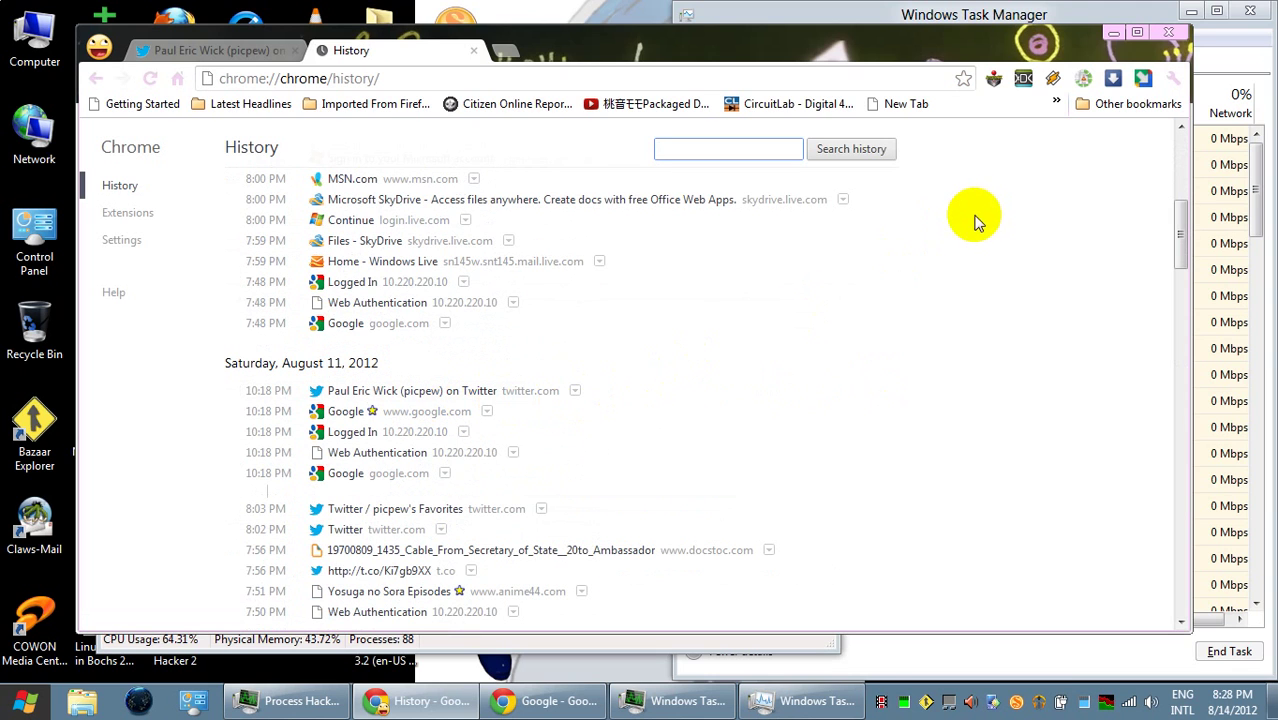
{"action": "scroll", "coordinate": [1020, 280], "scroll_direction": "down", "scroll_amount": 3}
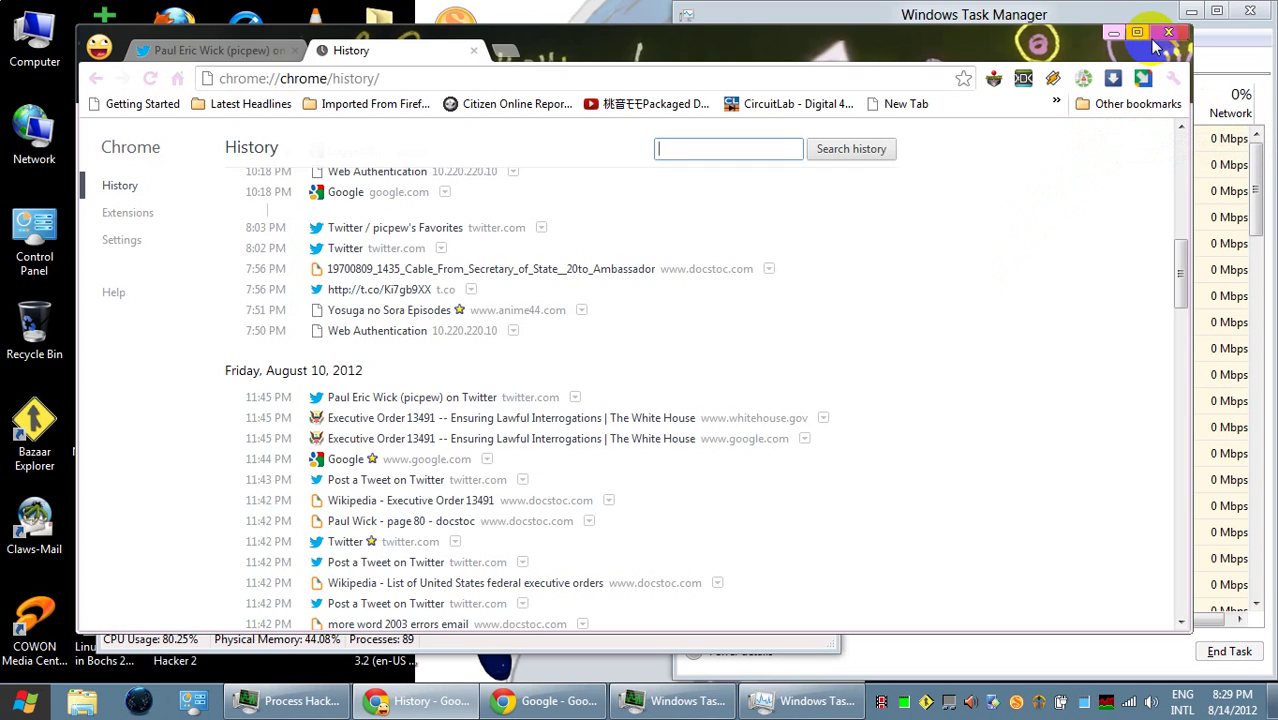
- Enter wordpress.com in the address bar and open the WordPress.com Freshly Pressed page
{"action": "left_click", "coordinate": [436, 80]}
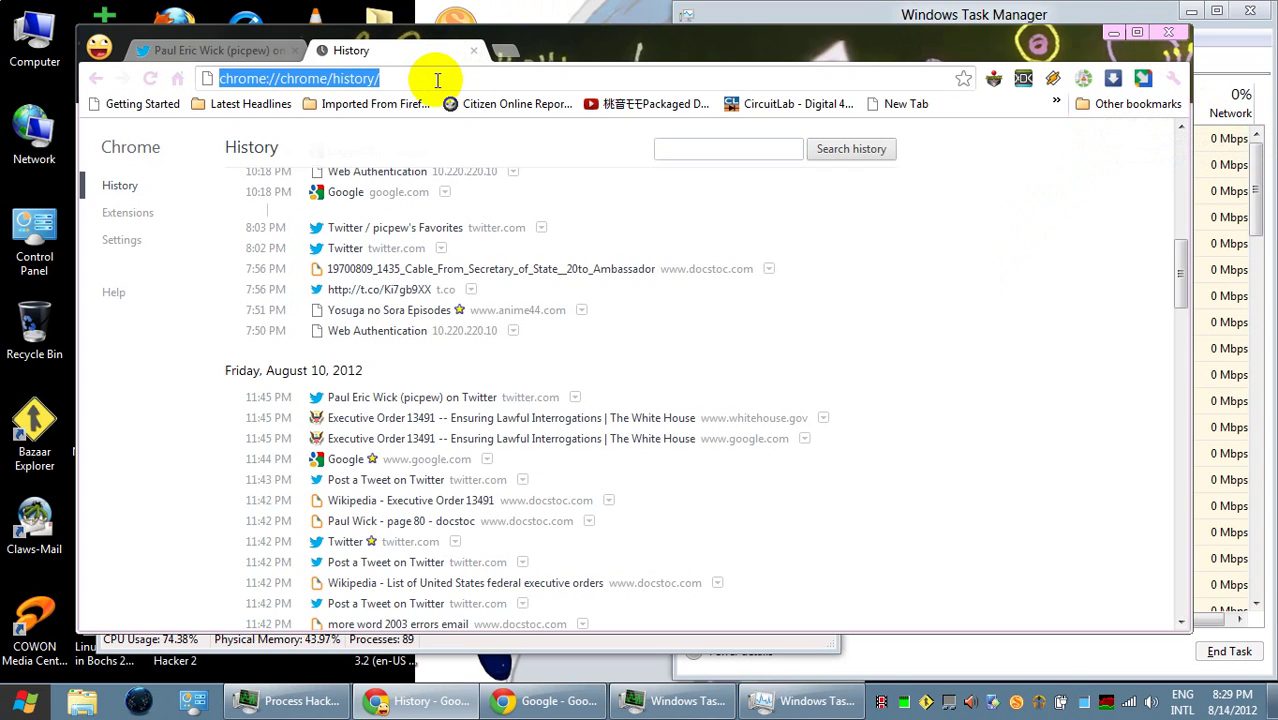
{"action": "left_click", "coordinate": [437, 80]}
{"action": "type", "text": "r"}
{"action": "key", "text": "BackSpace"}
{"action": "key", "text": "BackSpace"}
{"action": "key", "text": "BackSpace"}
{"action": "key", "text": "BackSpace"}
{"action": "key", "text": "BackSpace"}
{"action": "key", "text": "BackSpace"}
{"action": "key", "text": "BackSpace"}
{"action": "key", "text": "BackSpace"}
{"action": "key", "text": "BackSpace"}
{"action": "key", "text": "BackSpace"}
{"action": "key", "text": "BackSpace"}
{"action": "key", "text": "BackSpace"}
{"action": "key", "text": "BackSpace"}
{"action": "key", "text": "BackSpace"}
{"action": "key", "text": "BackSpace"}
{"action": "key", "text": "BackSpace"}
{"action": "key", "text": "BackSpace"}
{"action": "key", "text": "BackSpace"}
{"action": "key", "text": "BackSpace"}
{"action": "key", "text": "BackSpace"}
{"action": "type", "text": "wo"}
{"action": "key", "text": "BackSpace"}
{"action": "type", "text": "rdpress.com"}
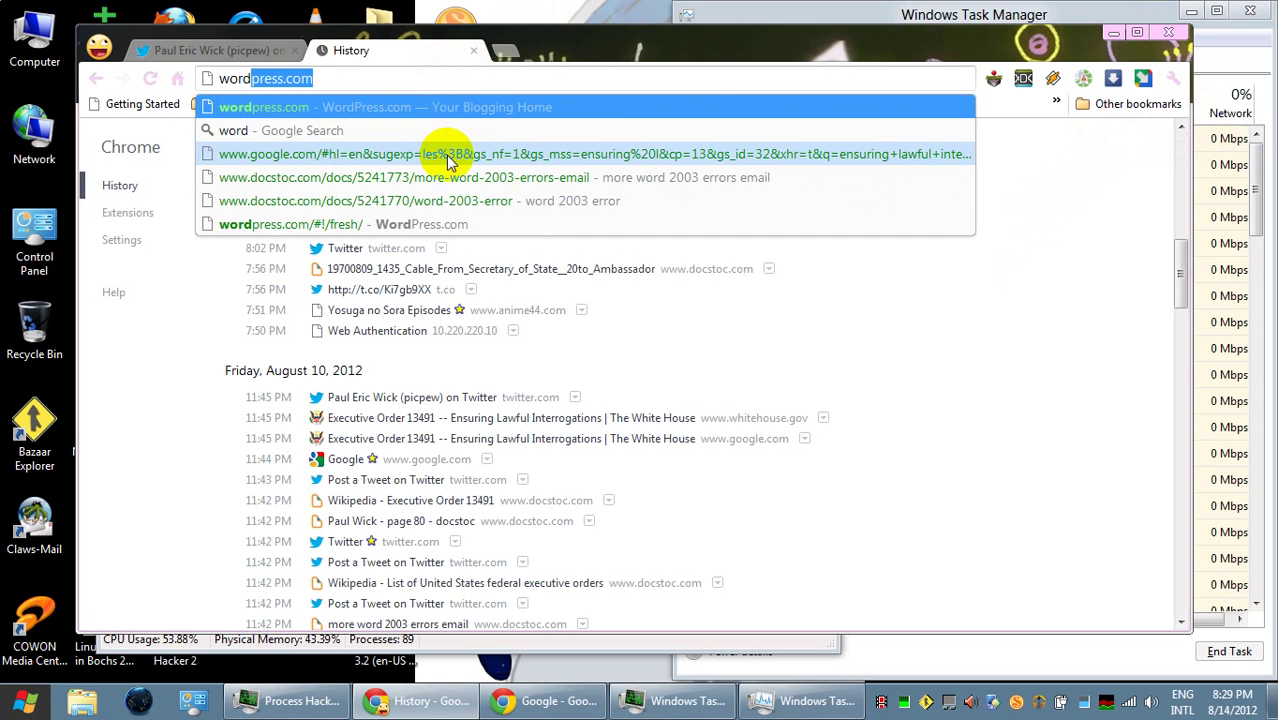
{"action": "left_click", "coordinate": [449, 224]}
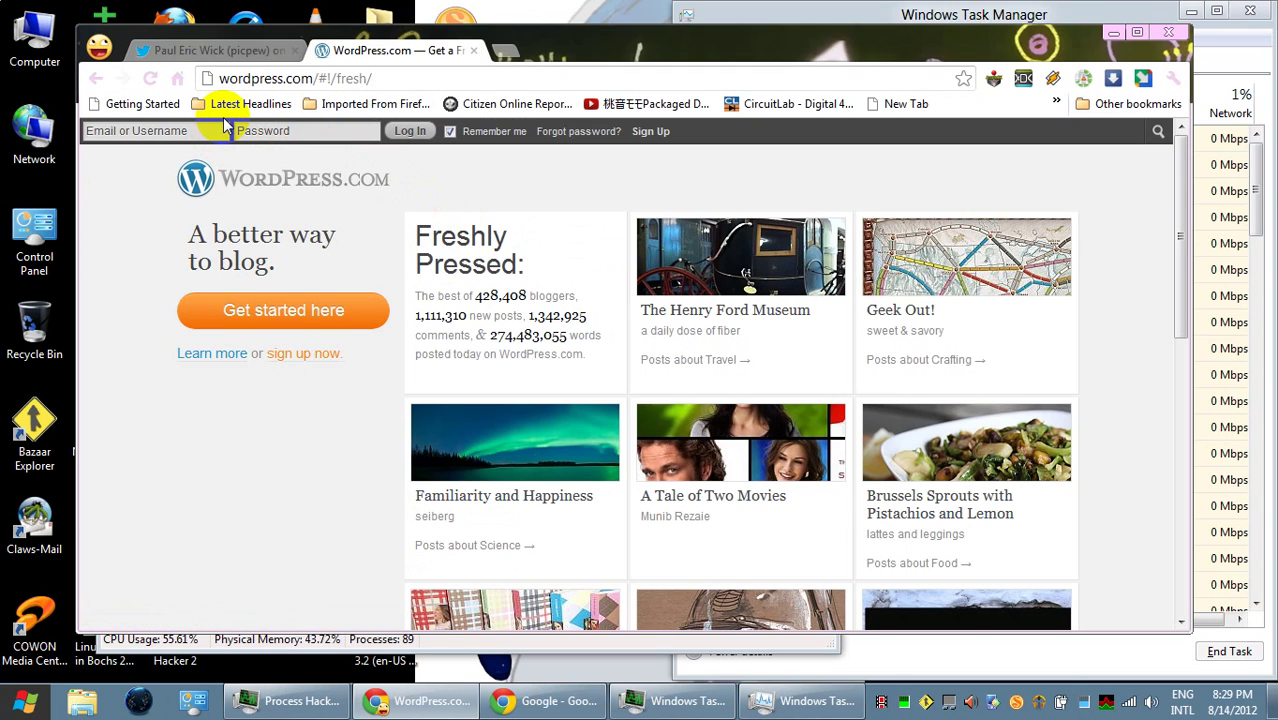
- Sign in to WordPress.com with the account username and password in the login bar
{"action": "type", "text": "photope"}
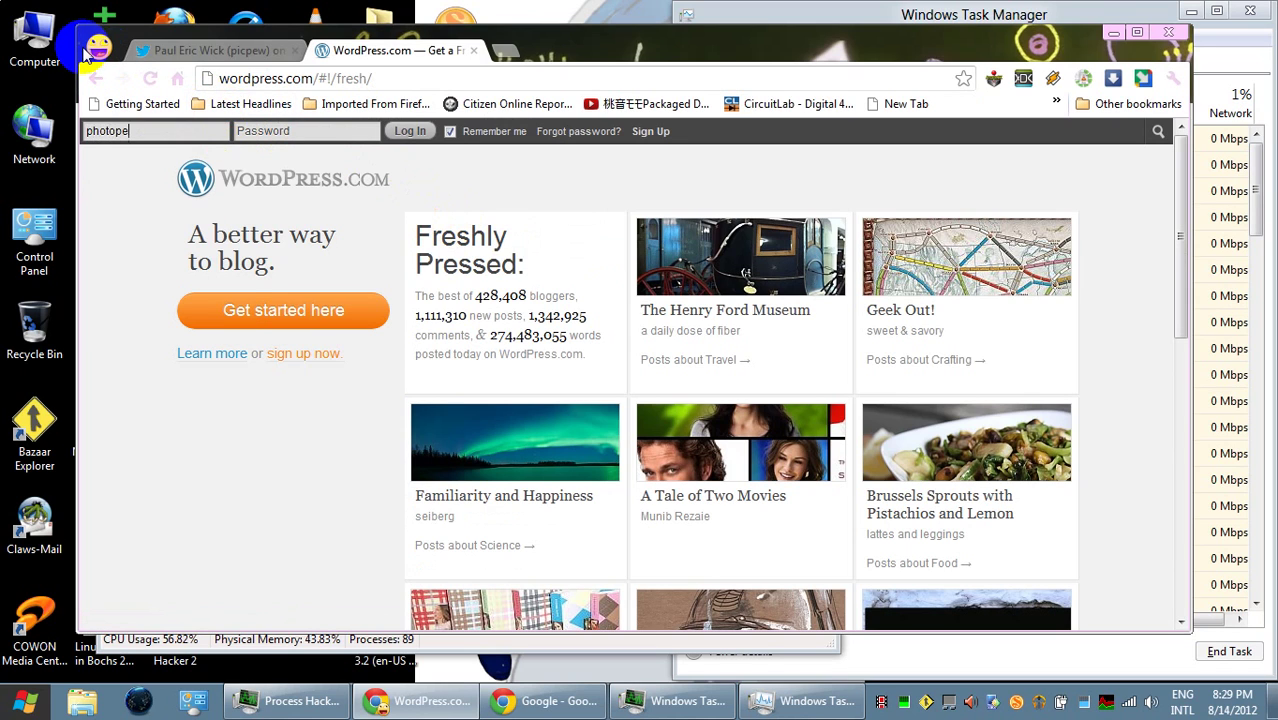
{"action": "left_click", "coordinate": [95, 48]}
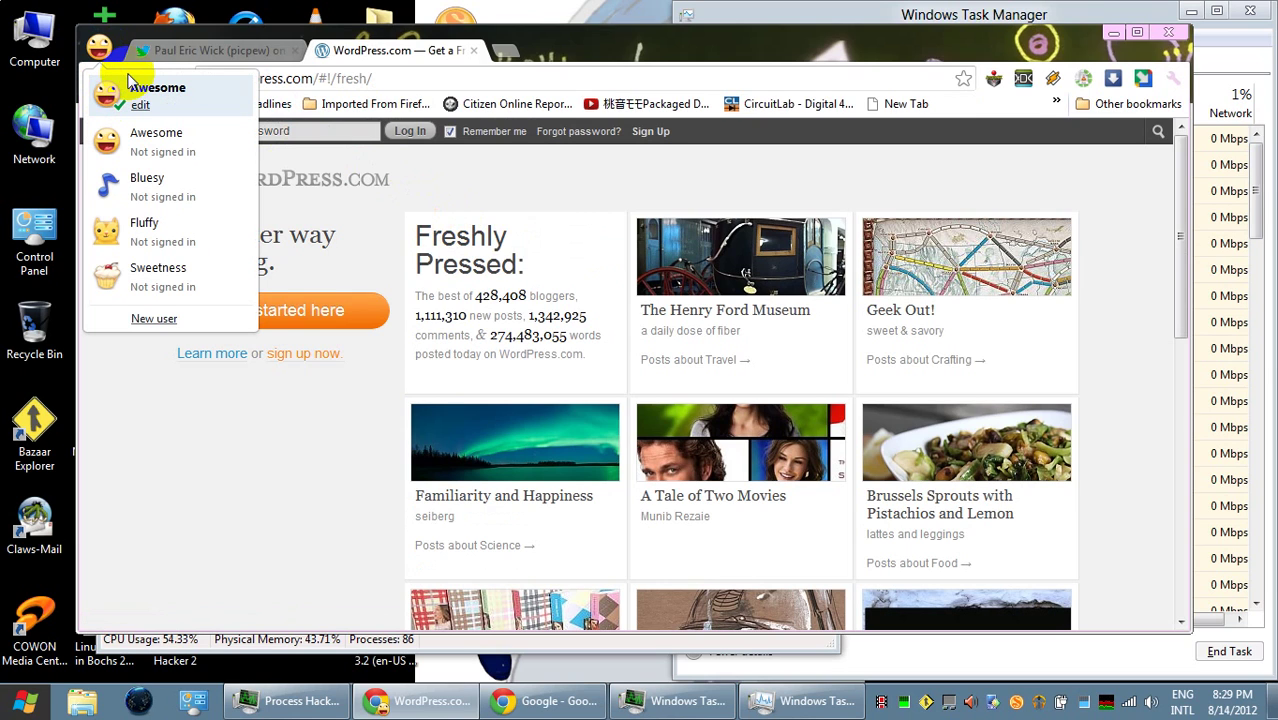
{"action": "left_click", "coordinate": [314, 149]}
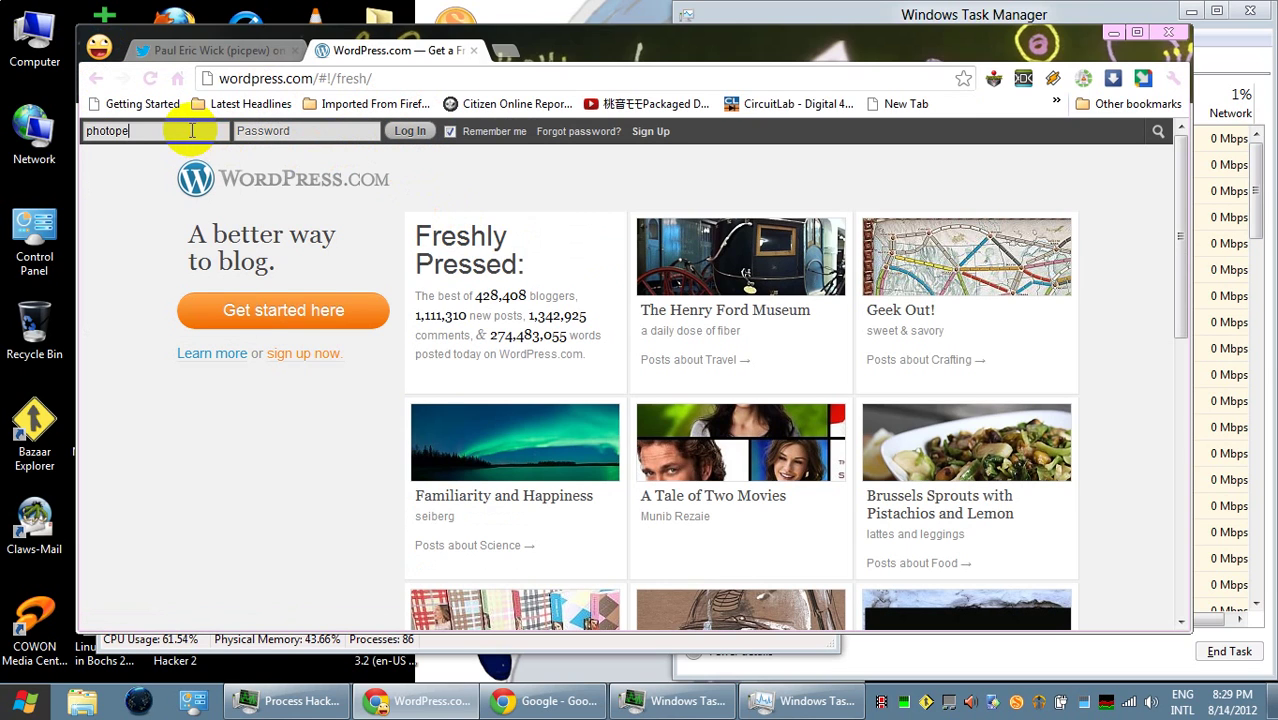
{"action": "type", "text": "w"}
{"action": "left_click", "coordinate": [322, 133]}
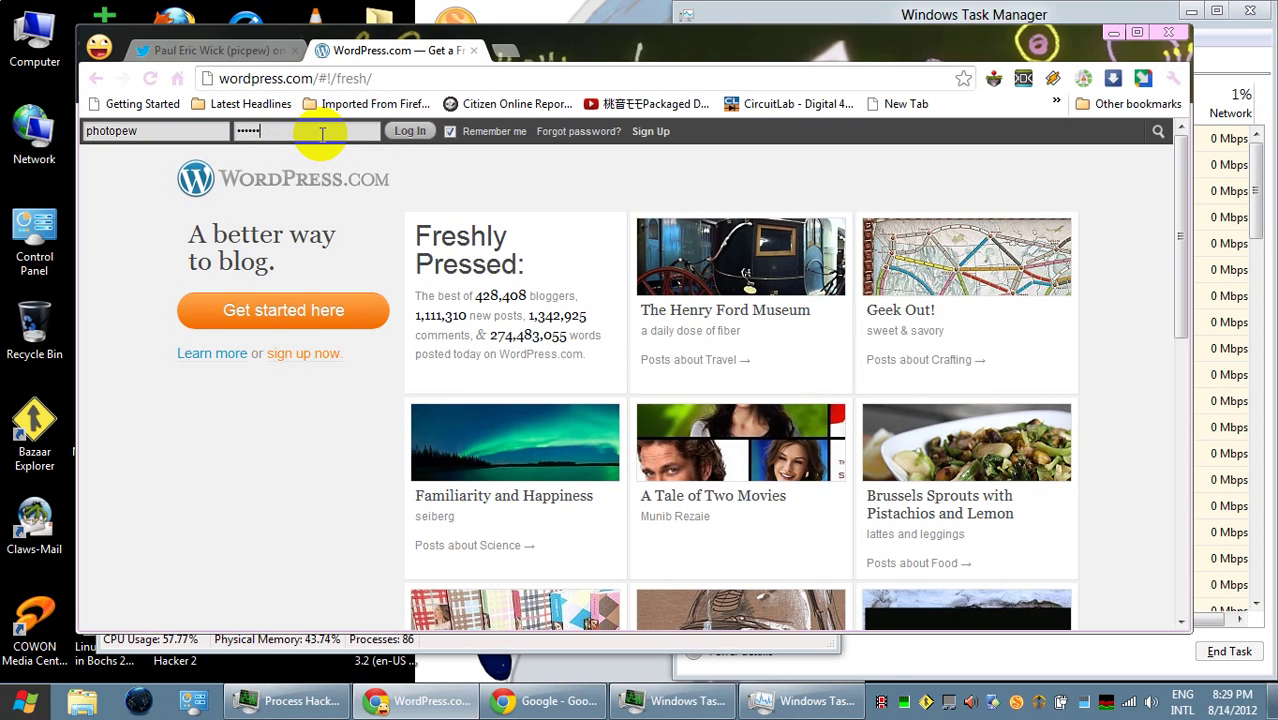
{"action": "key", "text": "Return"}
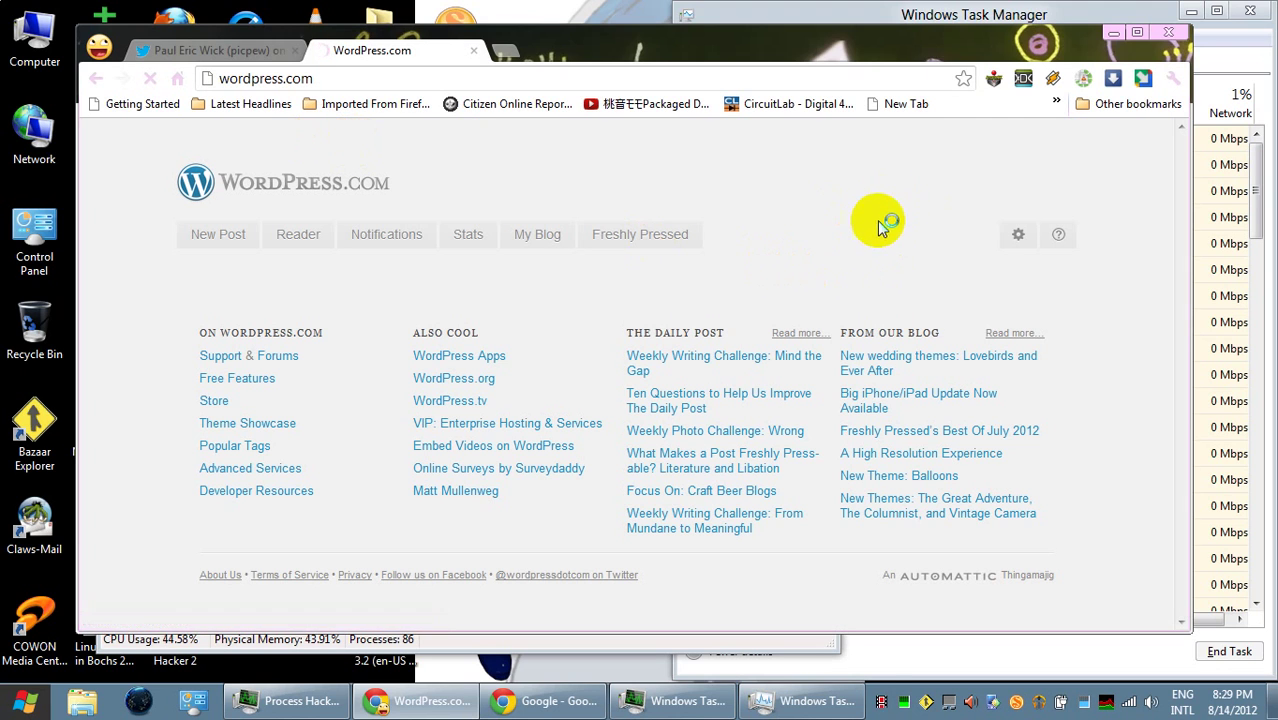
- From the blog Dashboard's Posts, start a new post titled 'theft 8-14-2012'
{"action": "mouse_move", "coordinate": [1098, 140]}
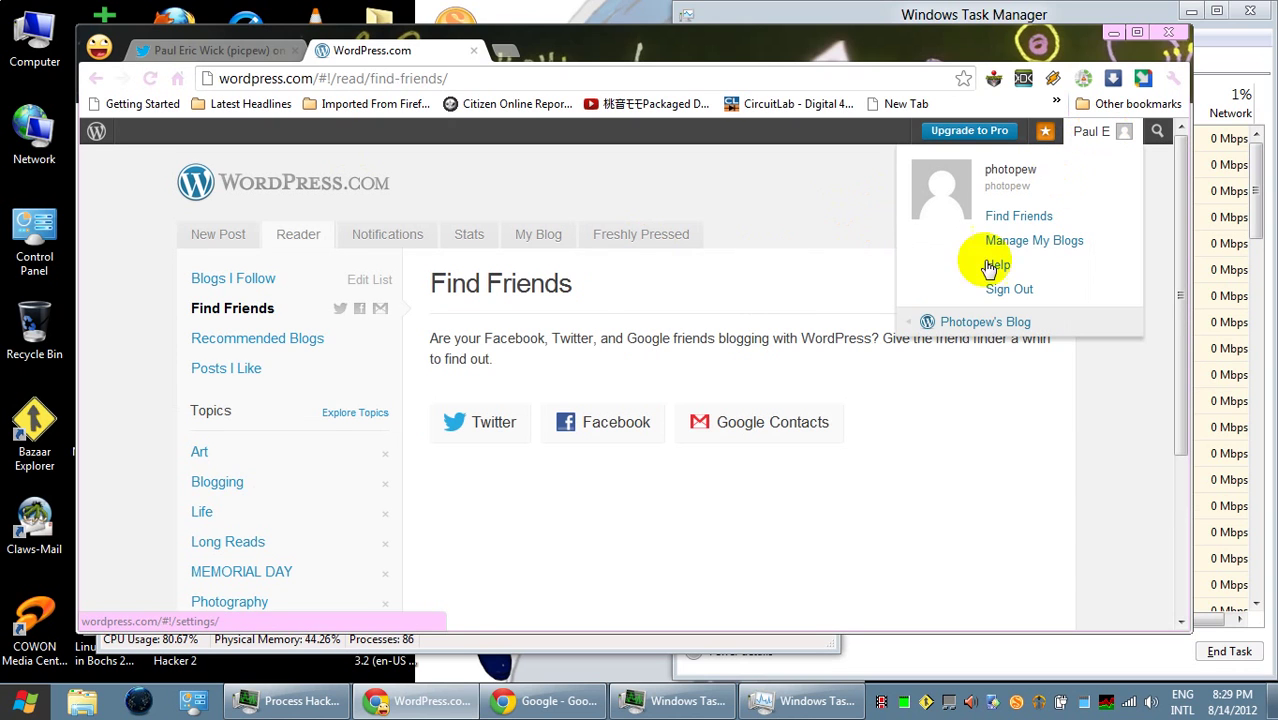
{"action": "mouse_move", "coordinate": [927, 322]}
{"action": "left_click", "coordinate": [829, 333]}
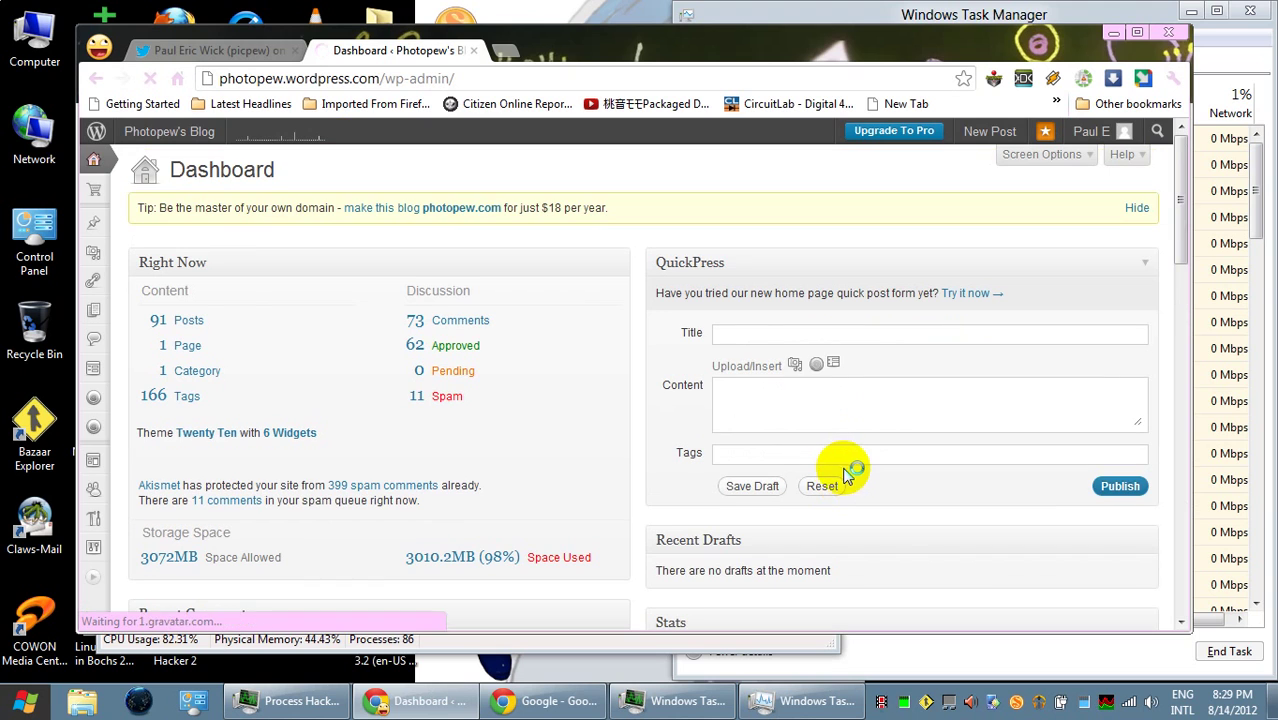
{"action": "left_click", "coordinate": [189, 321]}
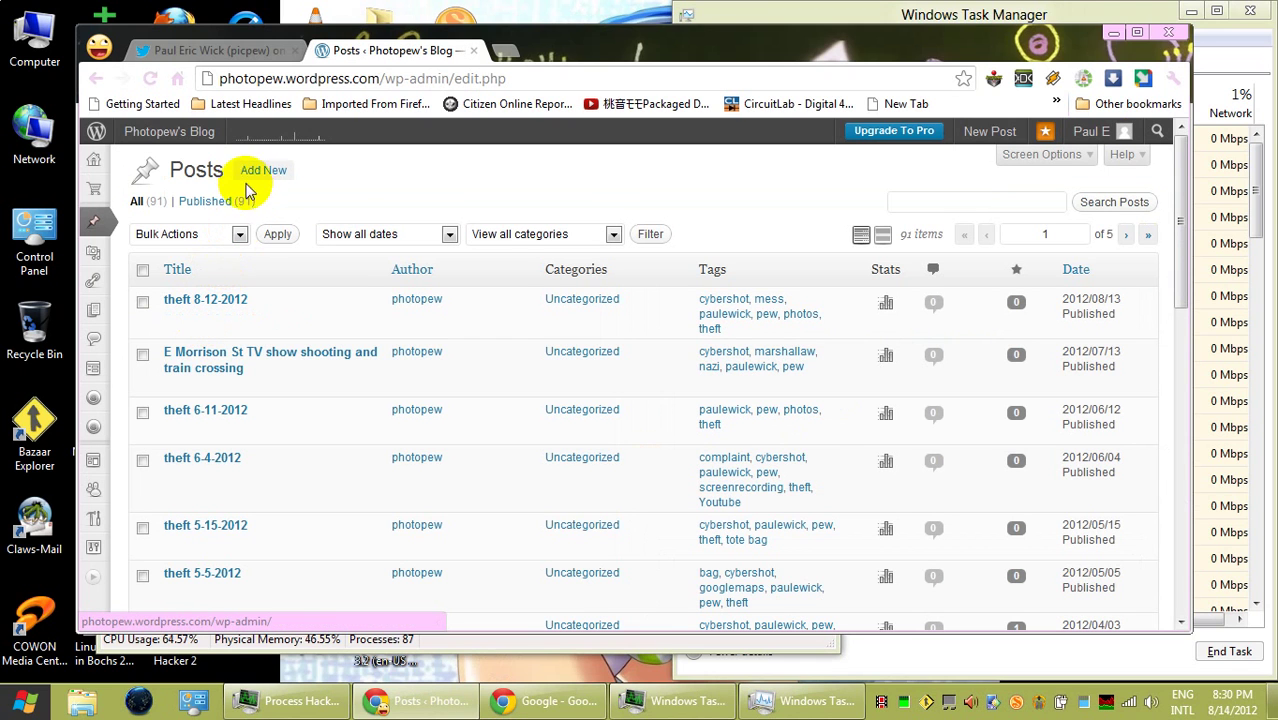
{"action": "left_click", "coordinate": [266, 319]}
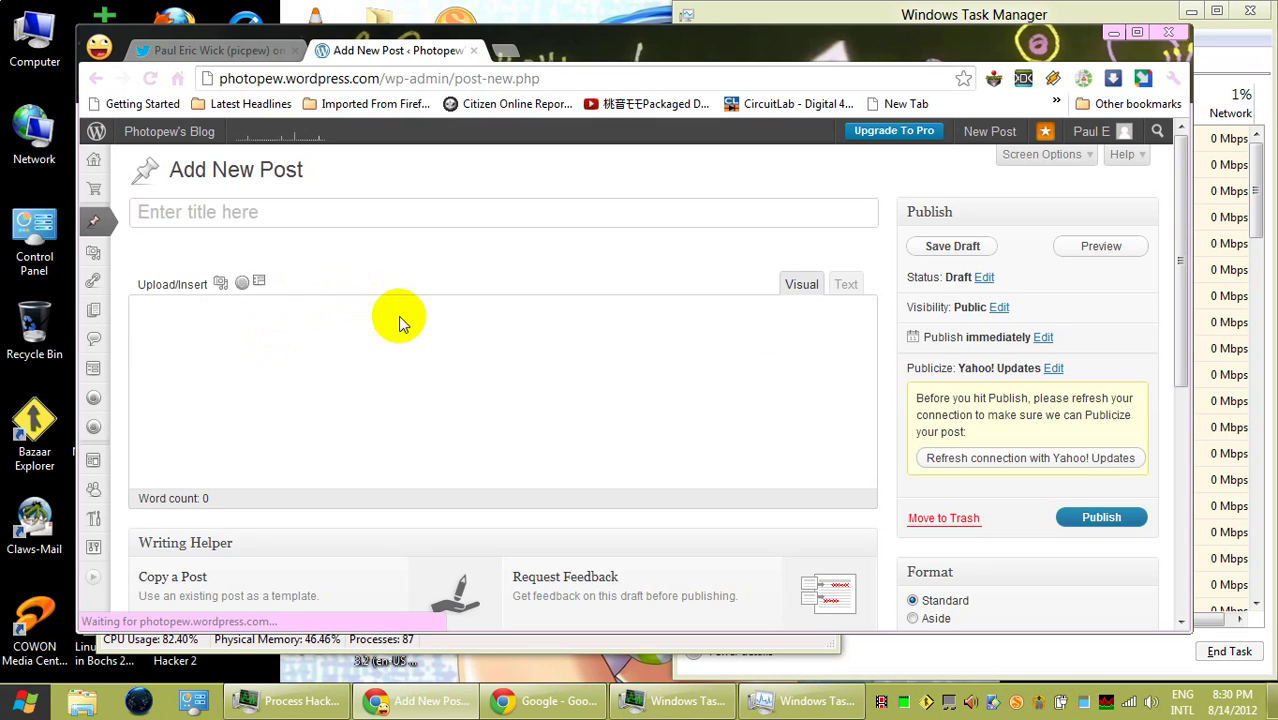
{"action": "type", "text": "thef"}
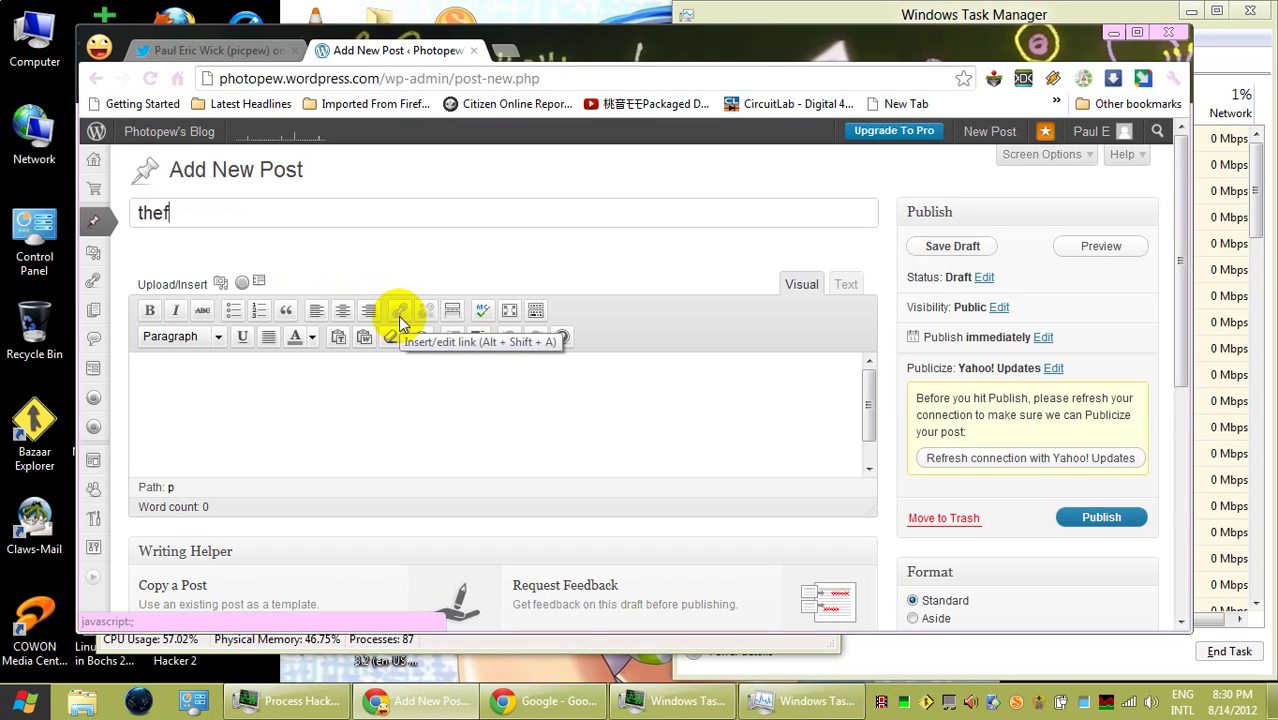
{"action": "type", "text": "t 8-14-2012"}
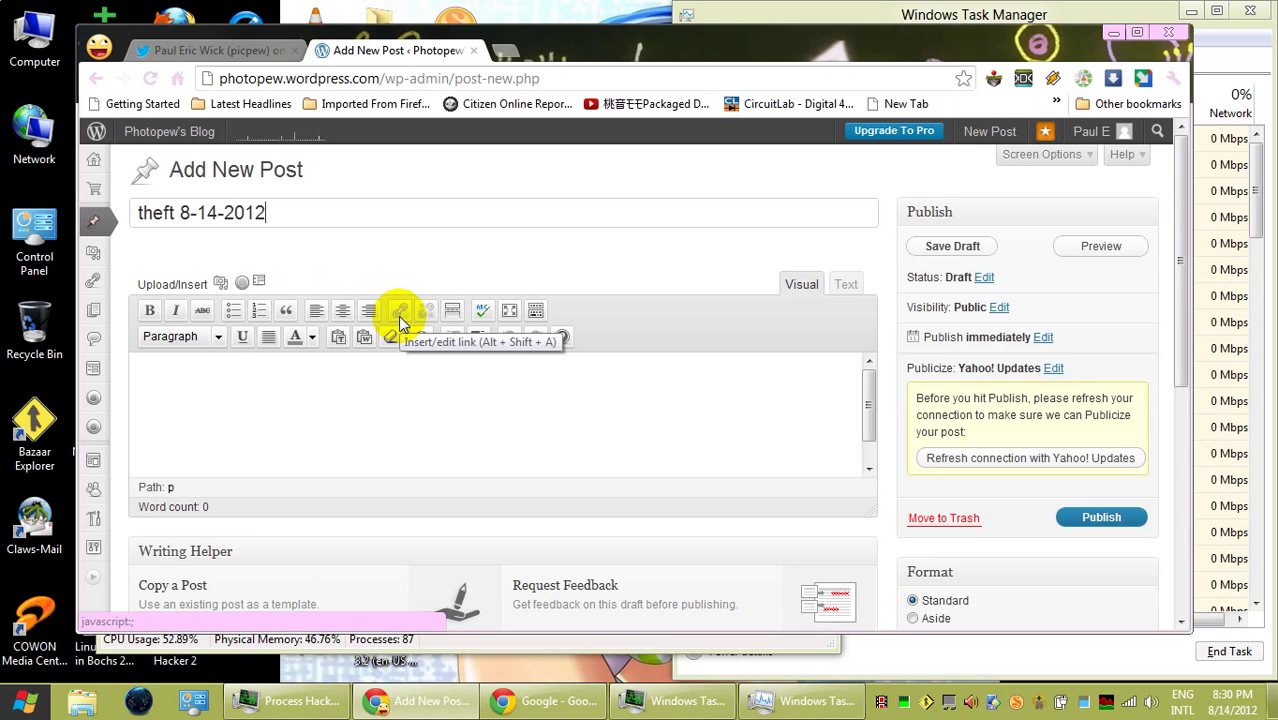
{"action": "left_click_drag", "start_coordinate": [1182, 371], "coordinate": [1208, 540]}
- Add the tags pew, the author's name, theft and cybershot to the post
{"action": "left_click", "coordinate": [1047, 454]}
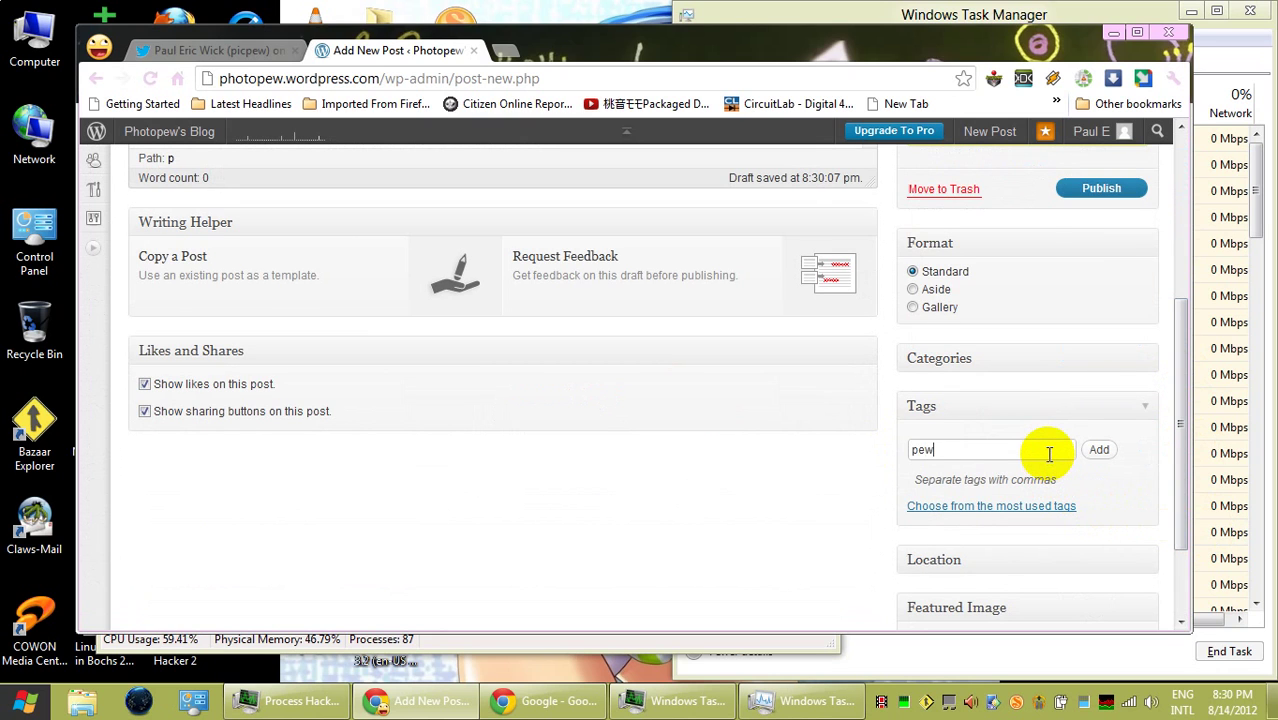
{"action": "type", "text": "pew"}
{"action": "key", "text": "Return"}
{"action": "type", "text": "paule"}
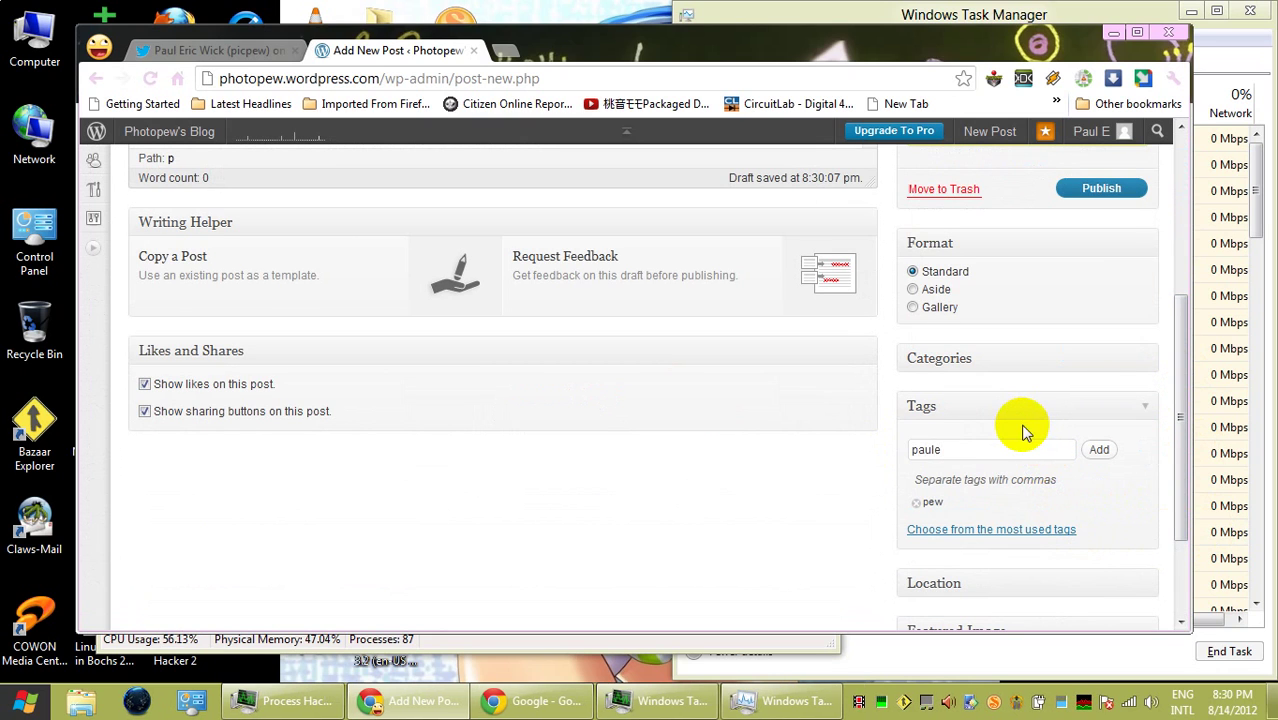
{"action": "left_click", "coordinate": [1028, 450]}
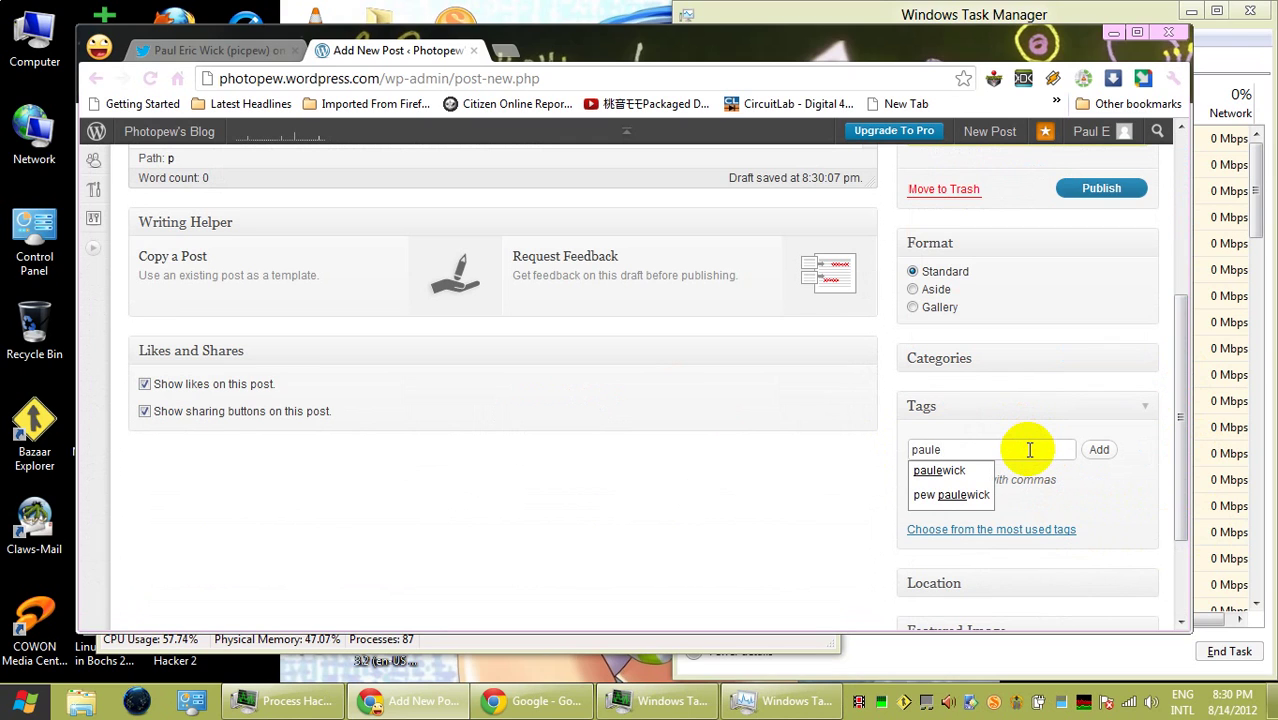
{"action": "key", "text": "Return"}
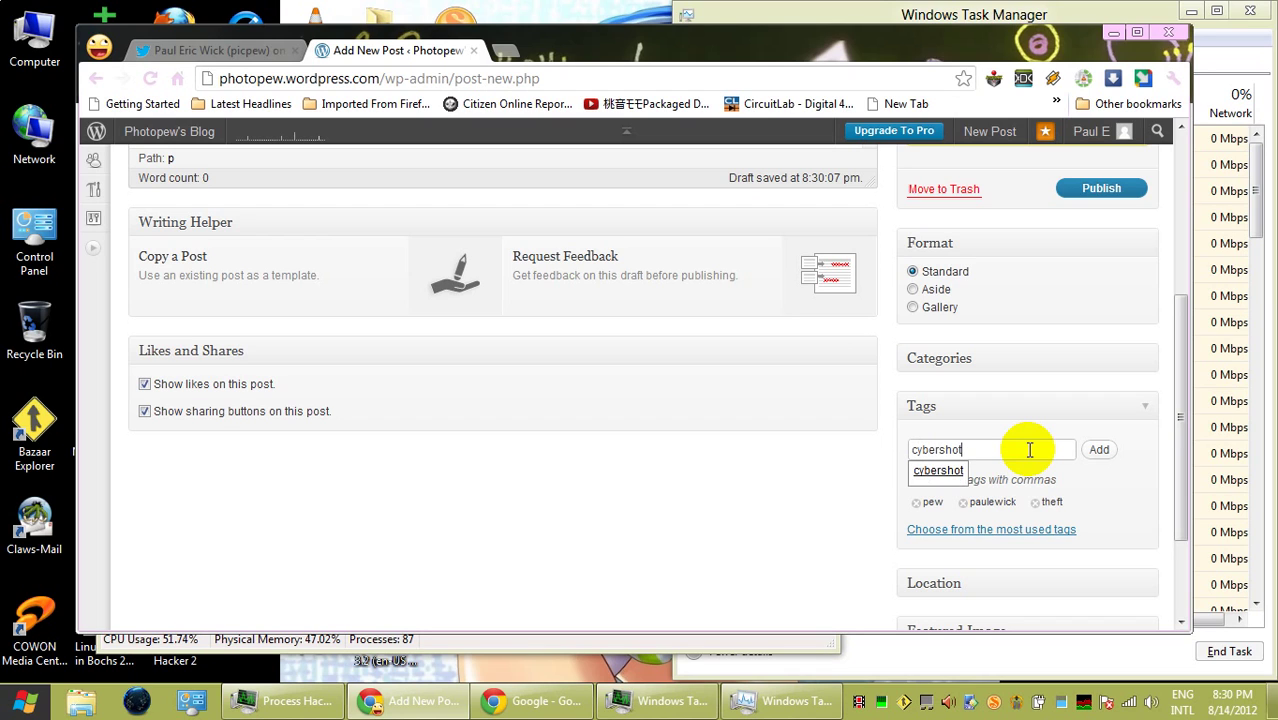
{"action": "key", "text": "Return"}
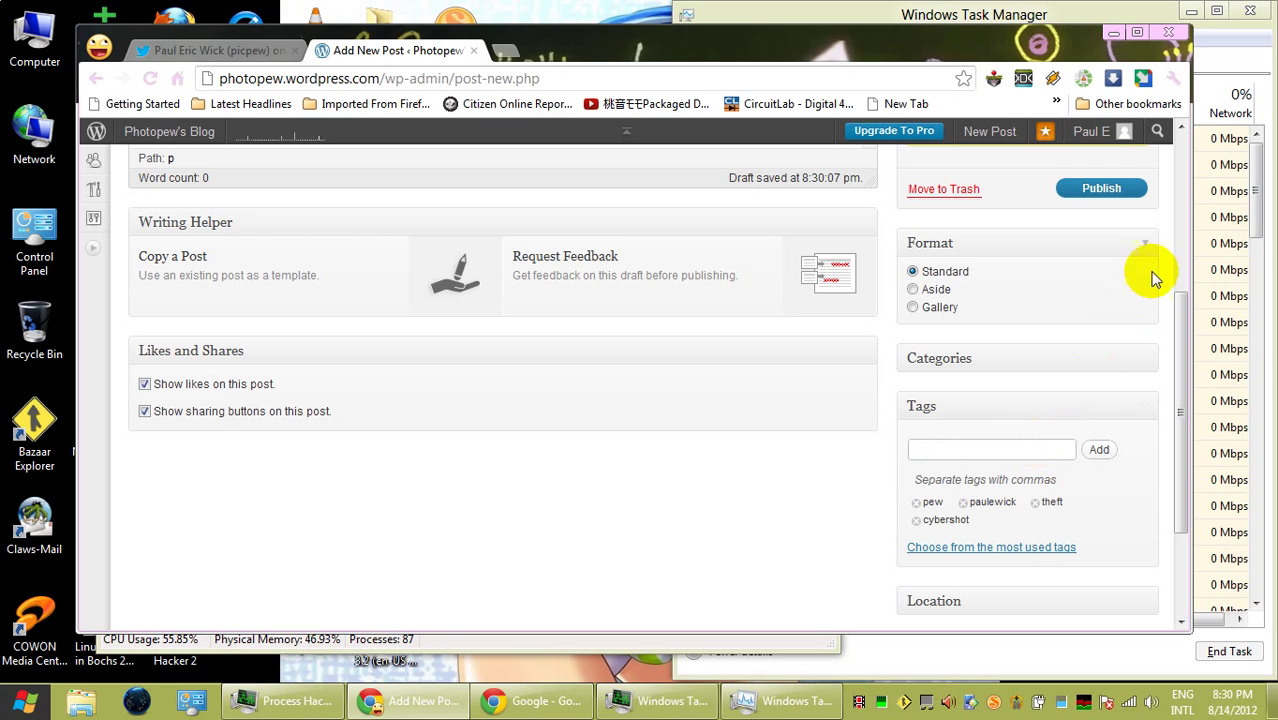
- Publish the 'theft 8-14-2012' post, view it, and reopen it in the editor
{"action": "left_click", "coordinate": [1112, 190]}
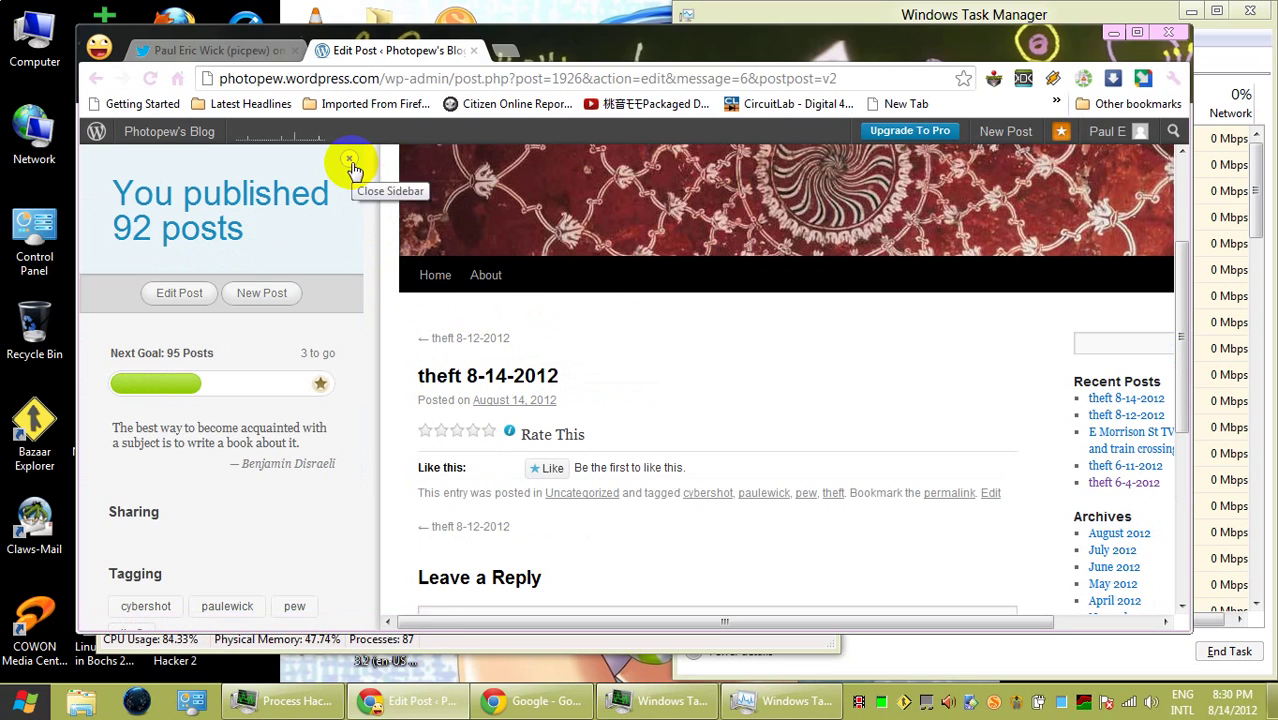
{"action": "left_click", "coordinate": [350, 160]}
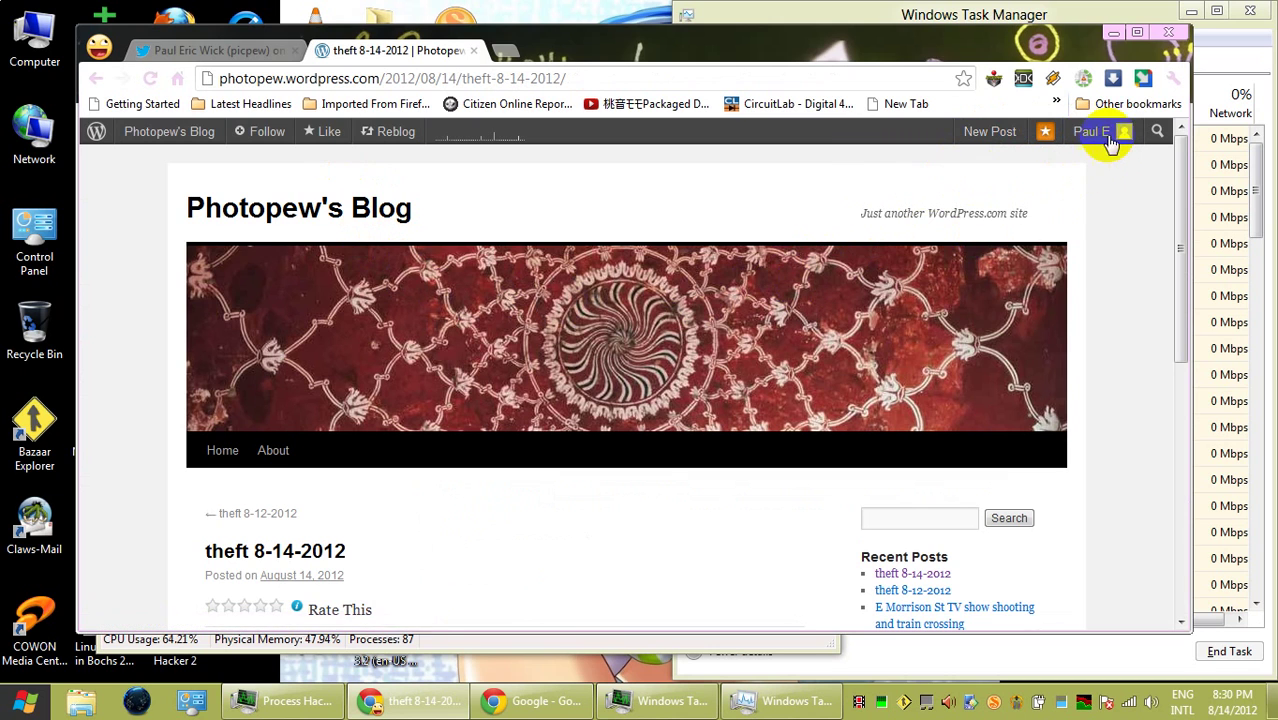
{"action": "scroll", "coordinate": [836, 337], "scroll_direction": "down", "scroll_amount": 4}
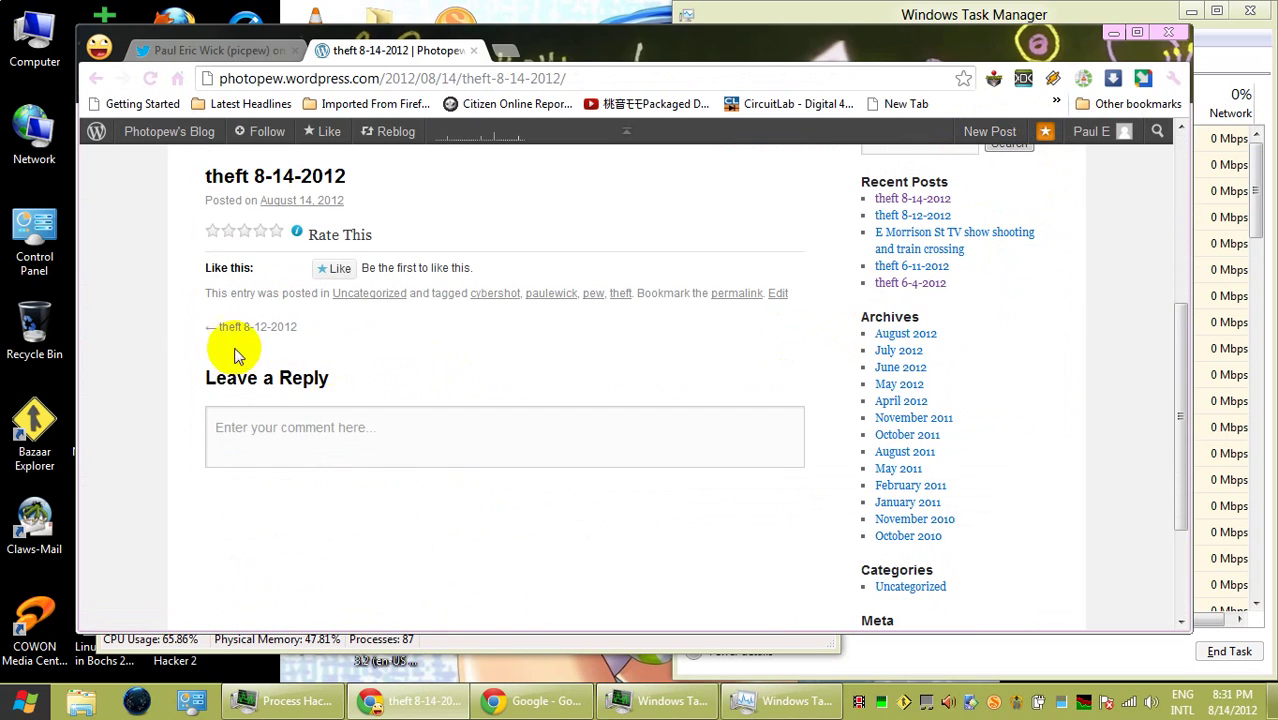
{"action": "left_click", "coordinate": [778, 293]}
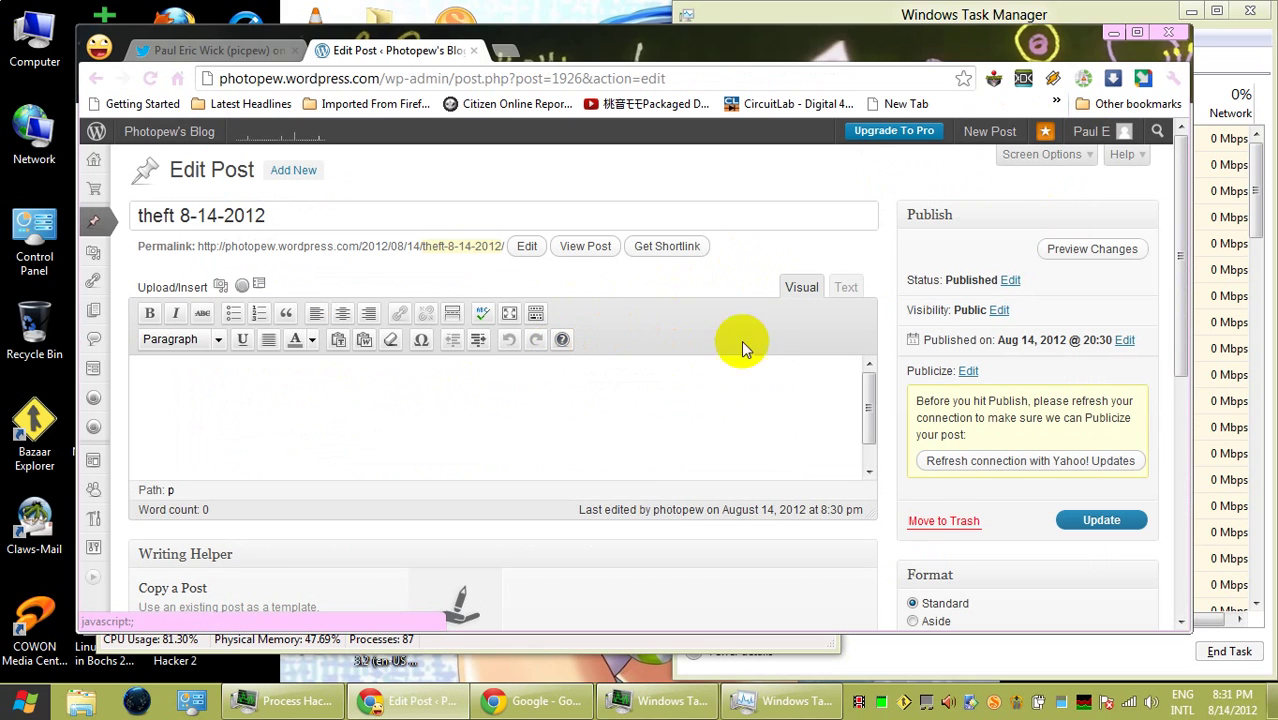
{"action": "left_click", "coordinate": [657, 247]}
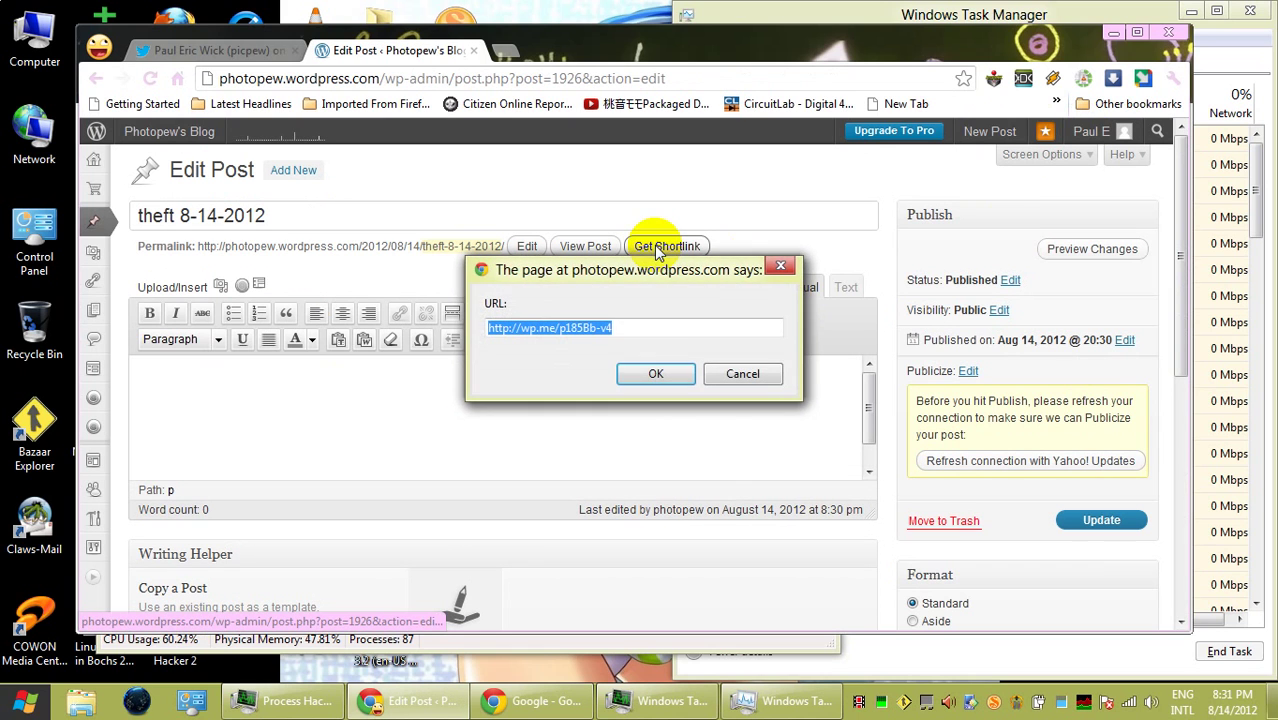
{"action": "left_click", "coordinate": [684, 333]}
{"action": "left_click_drag", "start_coordinate": [612, 330], "coordinate": [490, 330]}
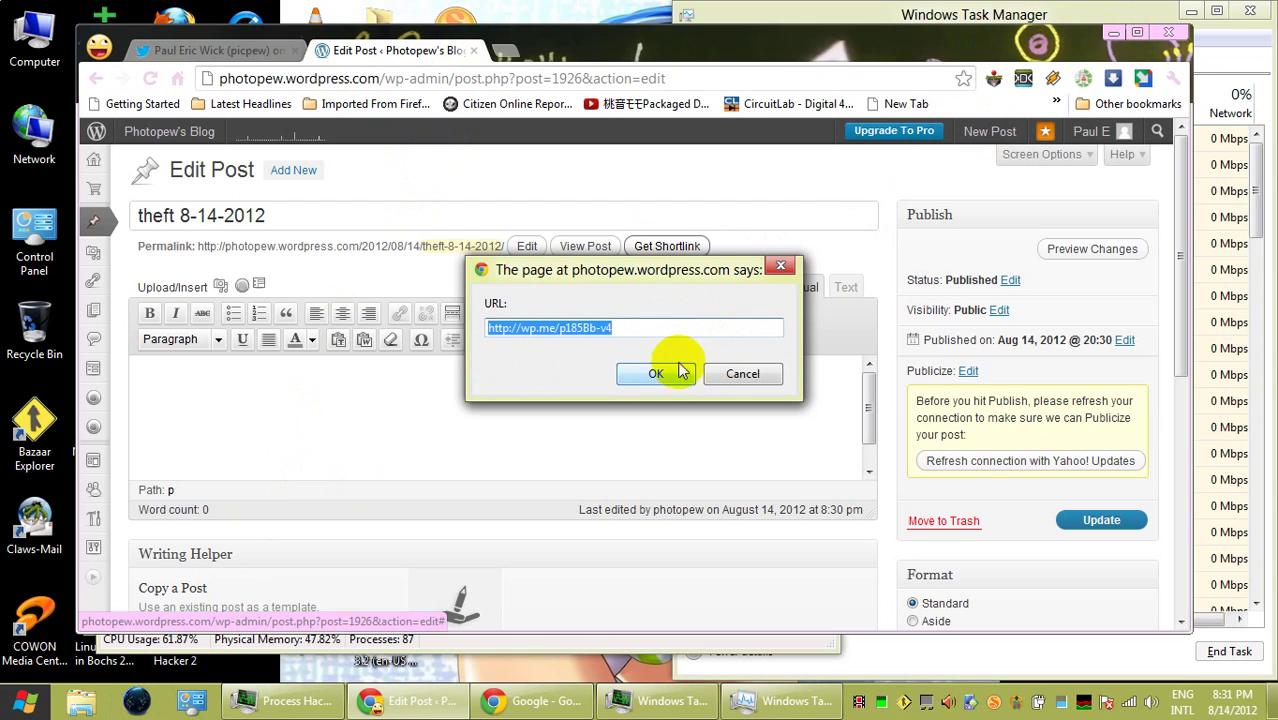
{"action": "key", "text": "Right"}
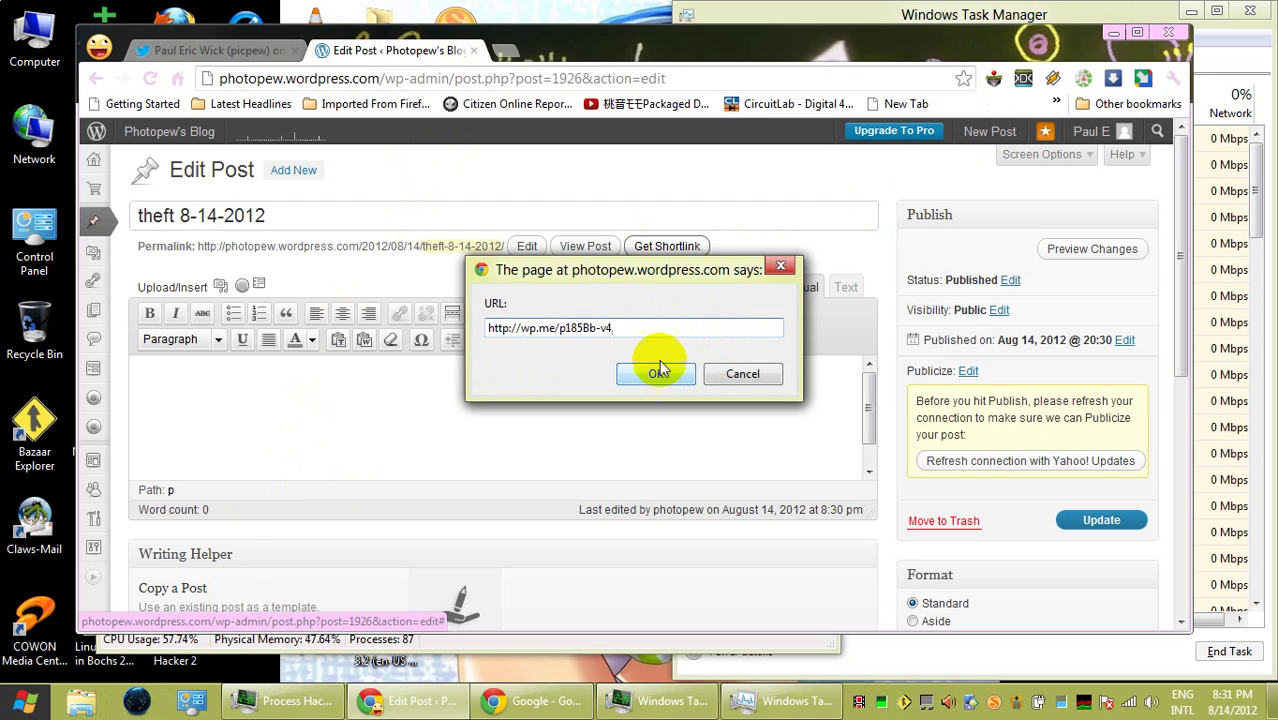
{"action": "left_click", "coordinate": [1118, 24]}
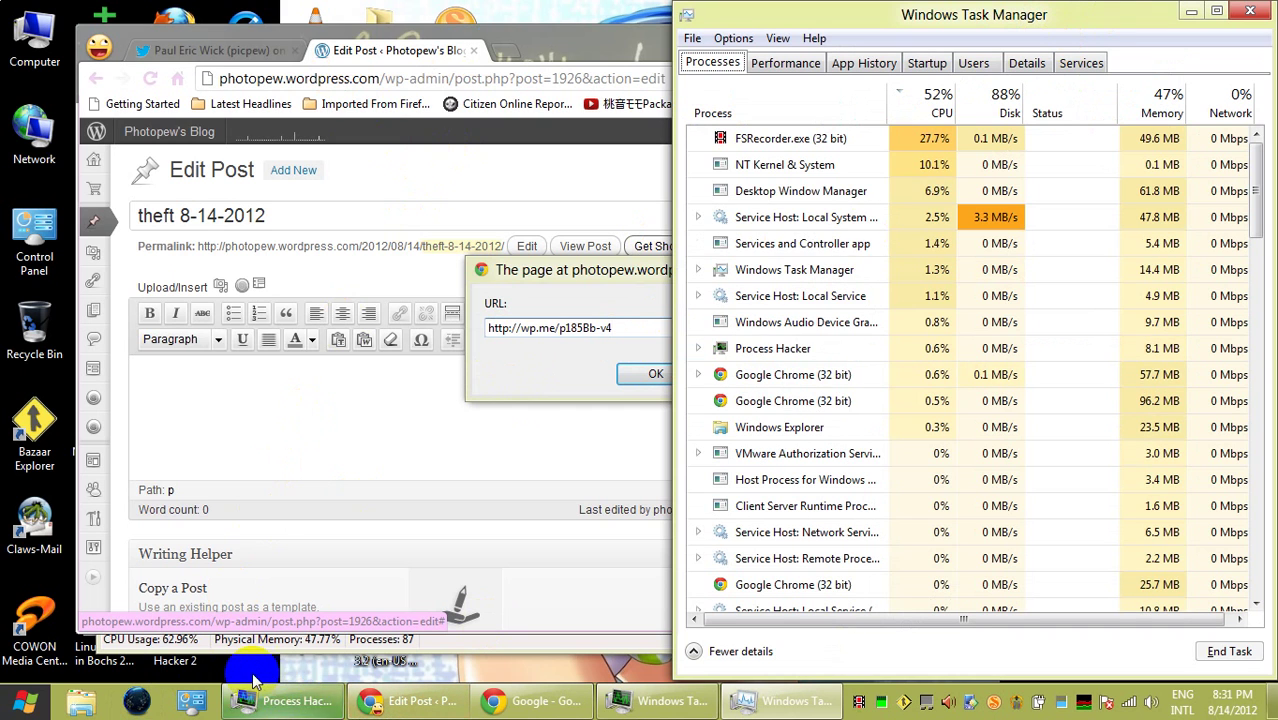
- In Firefox Nightly, search the web for 'portland police online' in a new tab
{"action": "left_click", "coordinate": [139, 703]}
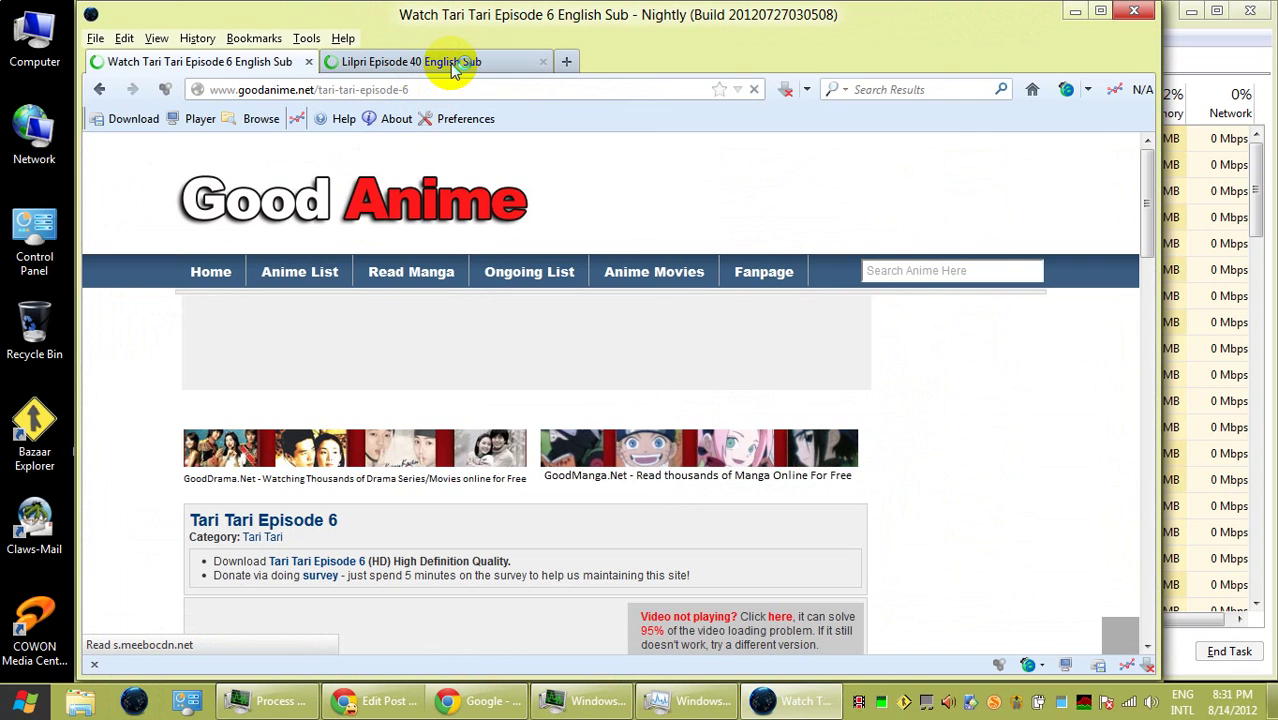
{"action": "left_click", "coordinate": [455, 64]}
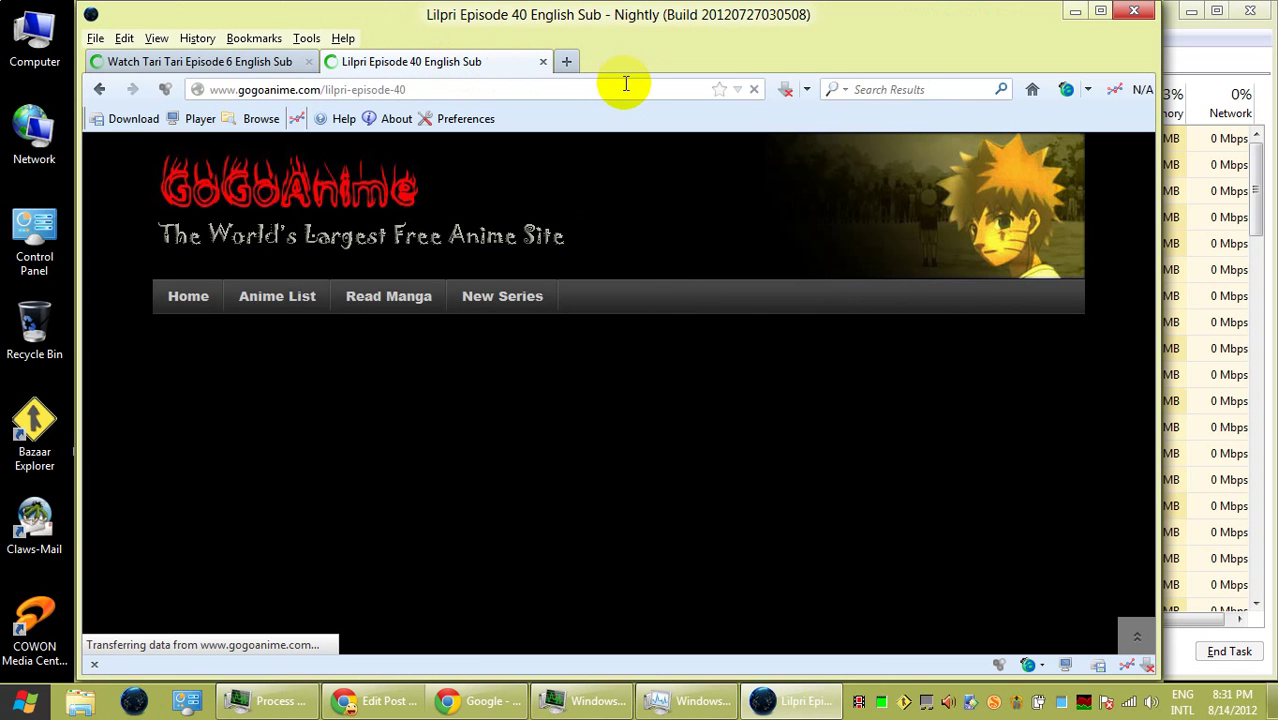
{"action": "left_click", "coordinate": [566, 61]}
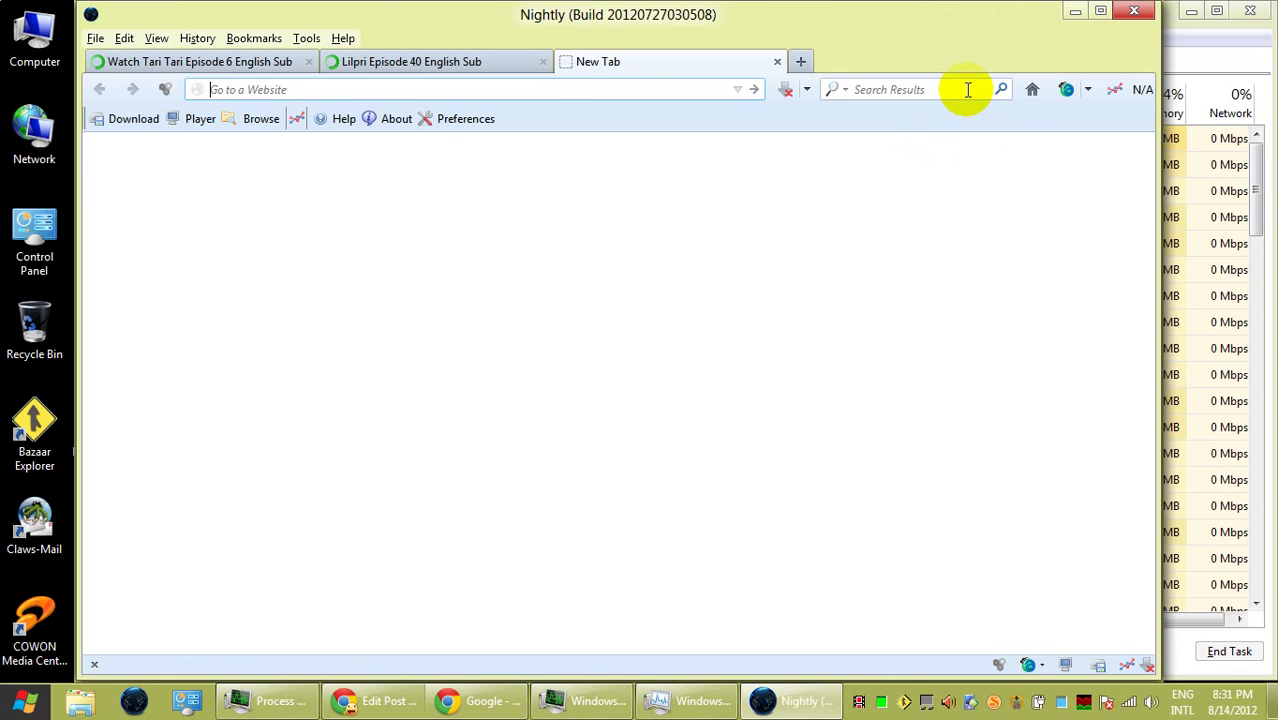
{"action": "left_click", "coordinate": [968, 89]}
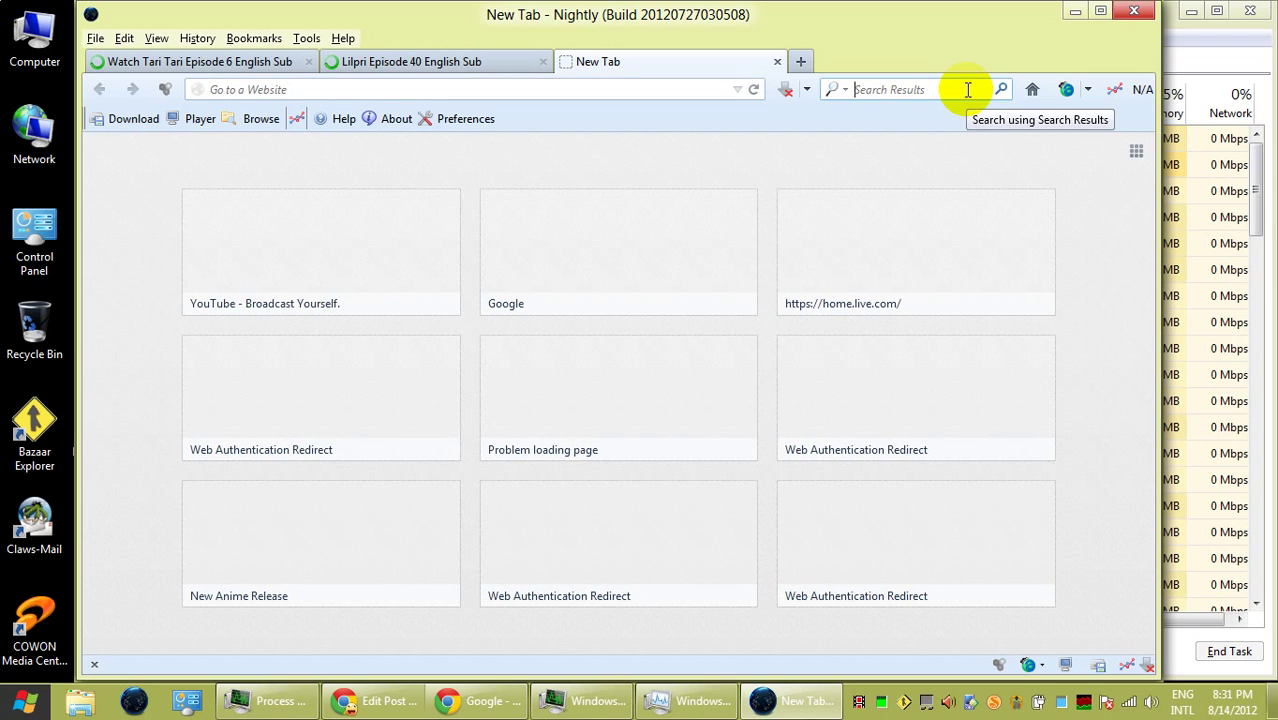
{"action": "type", "text": "police"}
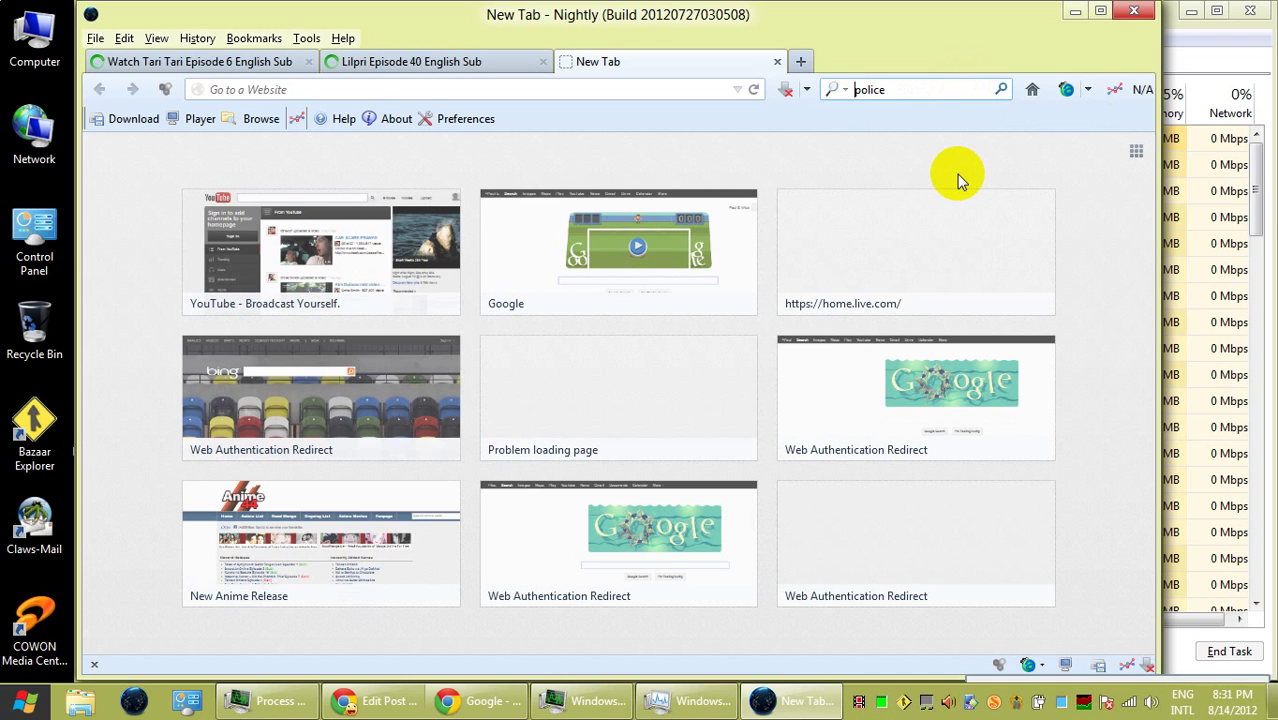
{"action": "type", "text": "portland onlin"}
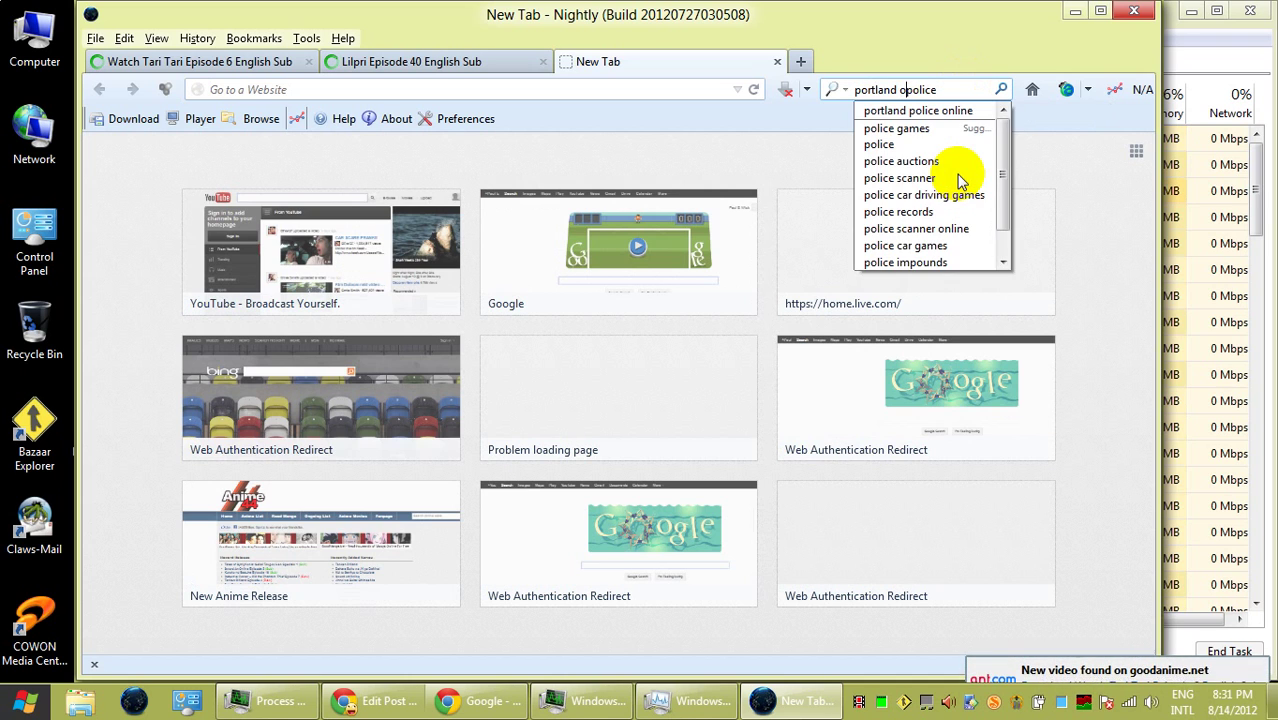
{"action": "type", "text": "e"}
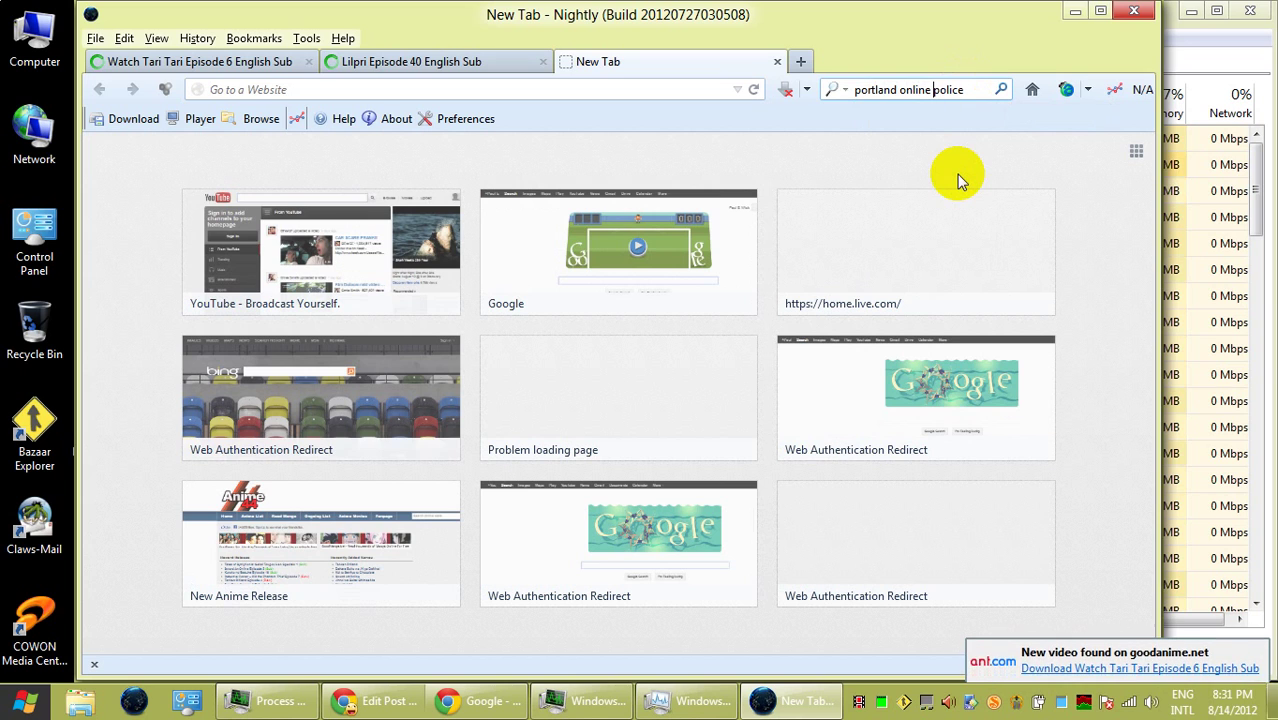
{"action": "left_click", "coordinate": [960, 112]}
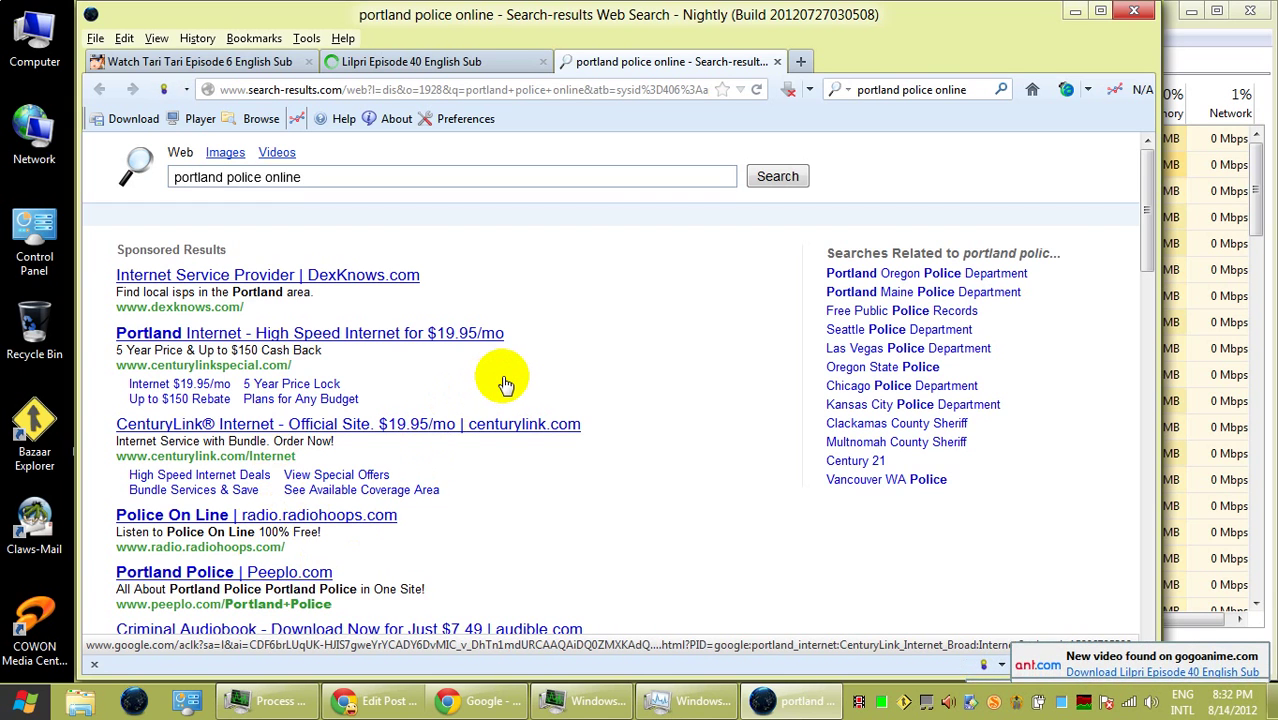
- Open the City of Portland Police Bureau result and its 'Submit a Police Report – start here' page
{"action": "scroll", "coordinate": [505, 385], "scroll_direction": "down", "scroll_amount": 5}
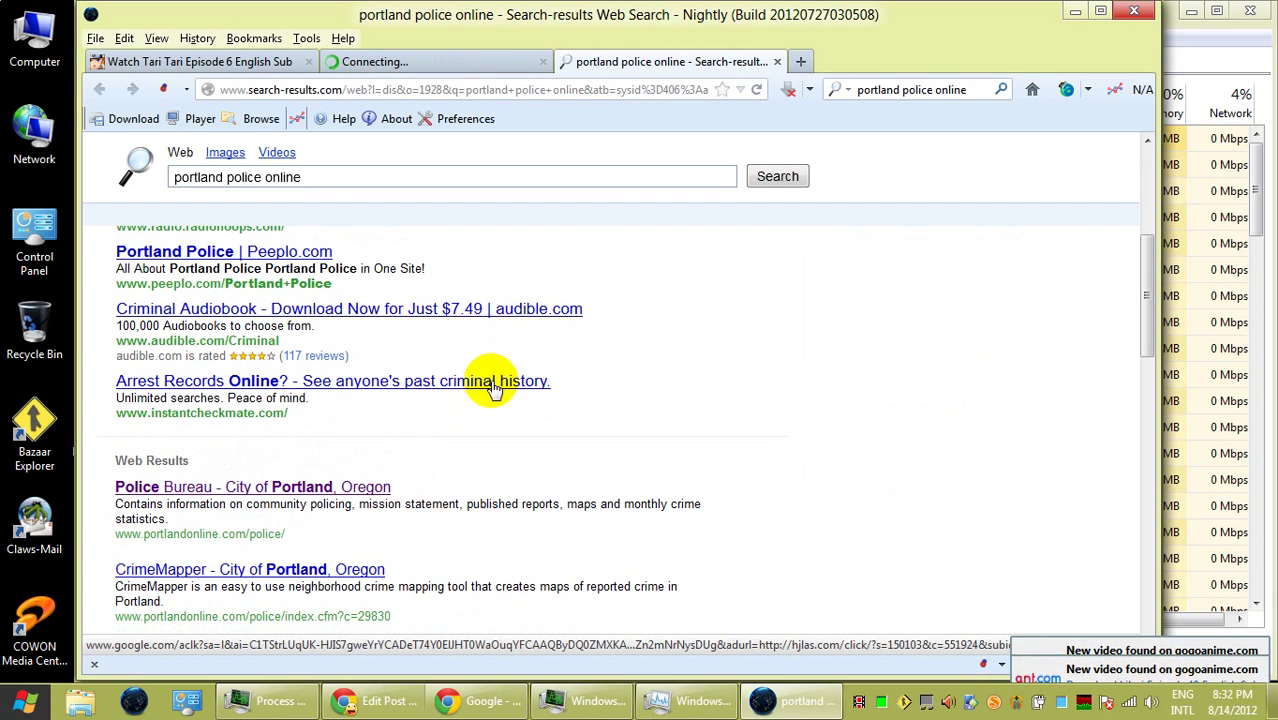
{"action": "left_click", "coordinate": [333, 491]}
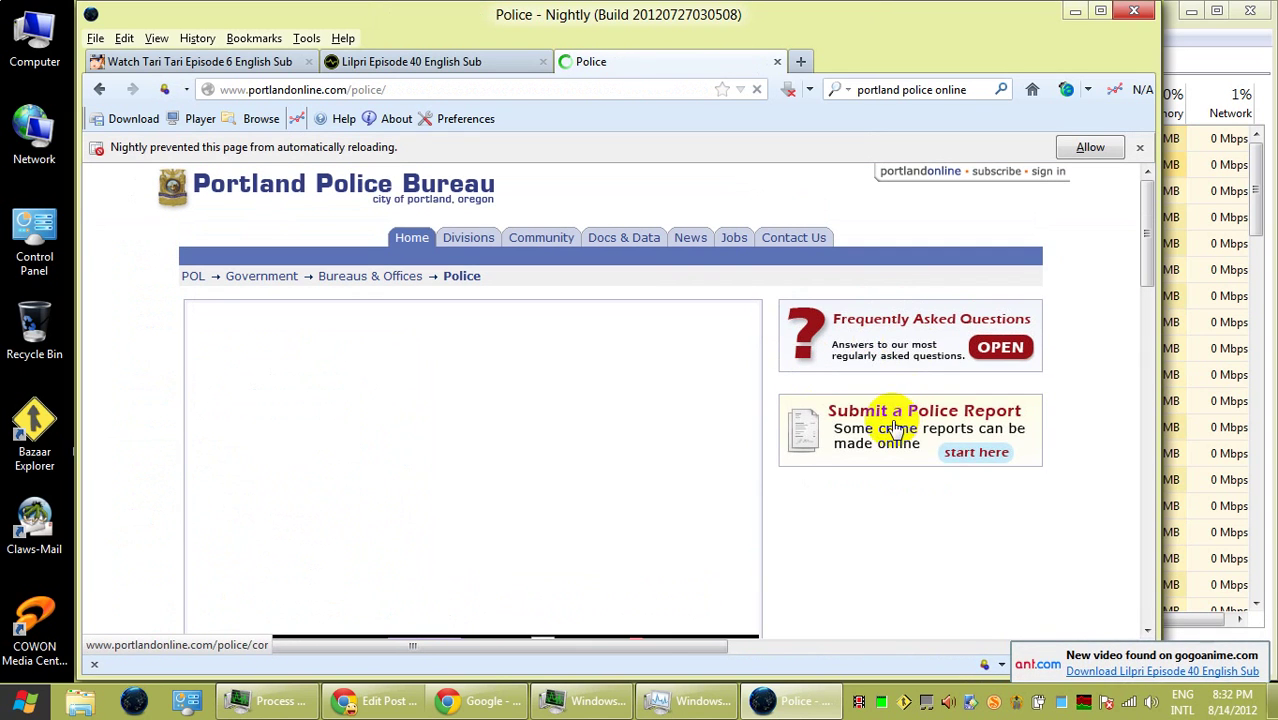
{"action": "left_click", "coordinate": [895, 420]}
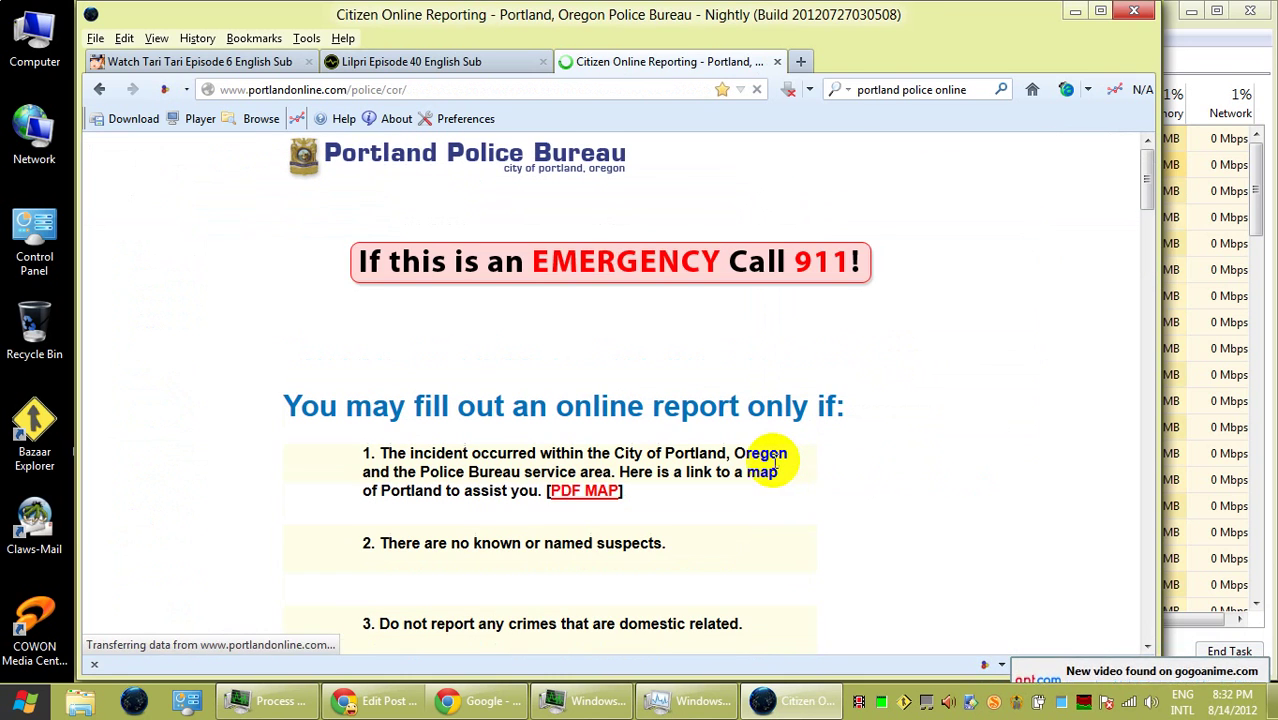
{"action": "scroll", "coordinate": [810, 354], "scroll_direction": "down", "scroll_amount": 8}
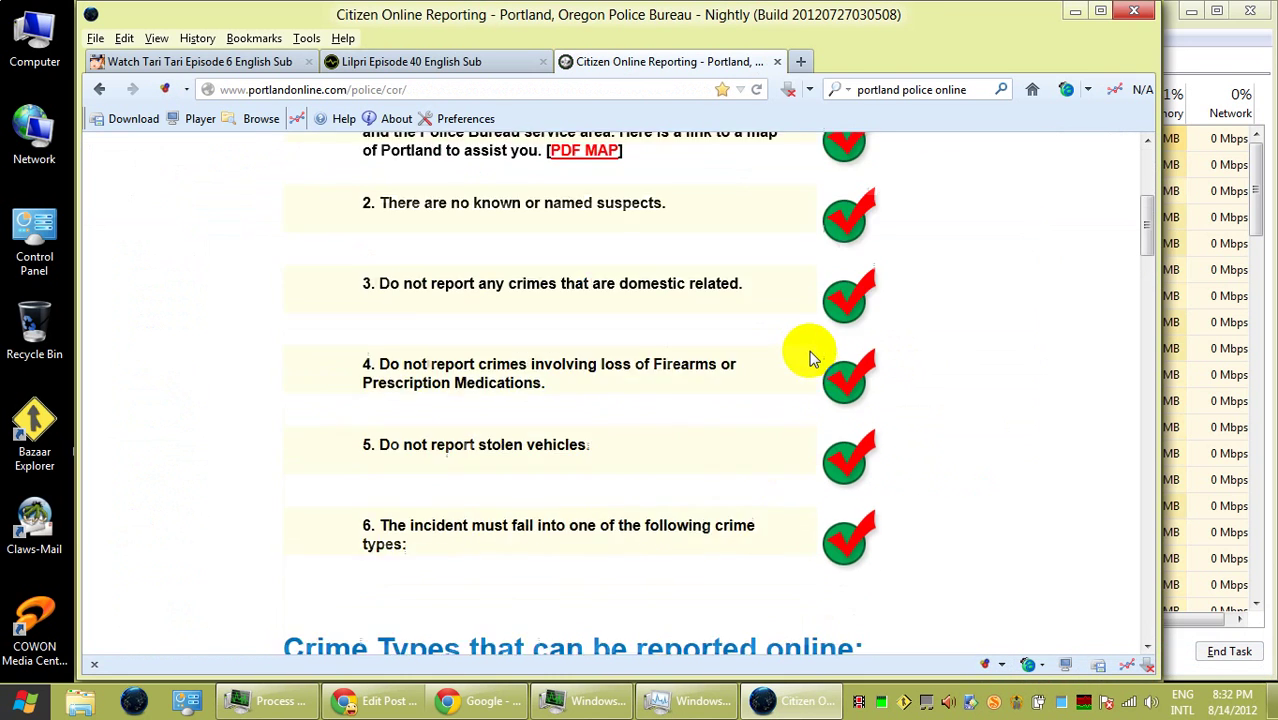
{"action": "scroll", "coordinate": [807, 357], "scroll_direction": "up", "scroll_amount": 5}
- Check the Lilpri Episode 40 tab, then return to Citizen Online Reporting and scroll to START YOUR REPORT
{"action": "left_click", "coordinate": [418, 62]}
{"action": "scroll", "coordinate": [702, 436], "scroll_direction": "down", "scroll_amount": 10}
{"action": "scroll", "coordinate": [702, 440], "scroll_direction": "up", "scroll_amount": 8}
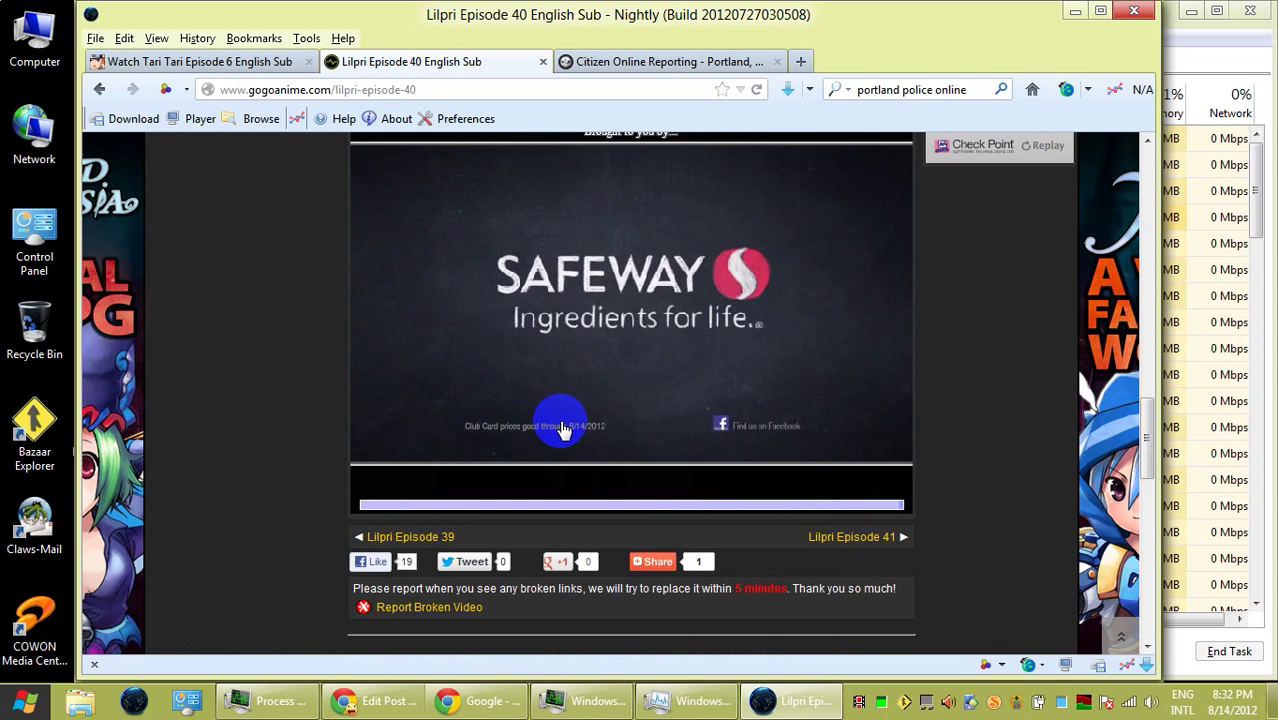
{"action": "left_click", "coordinate": [1075, 12]}
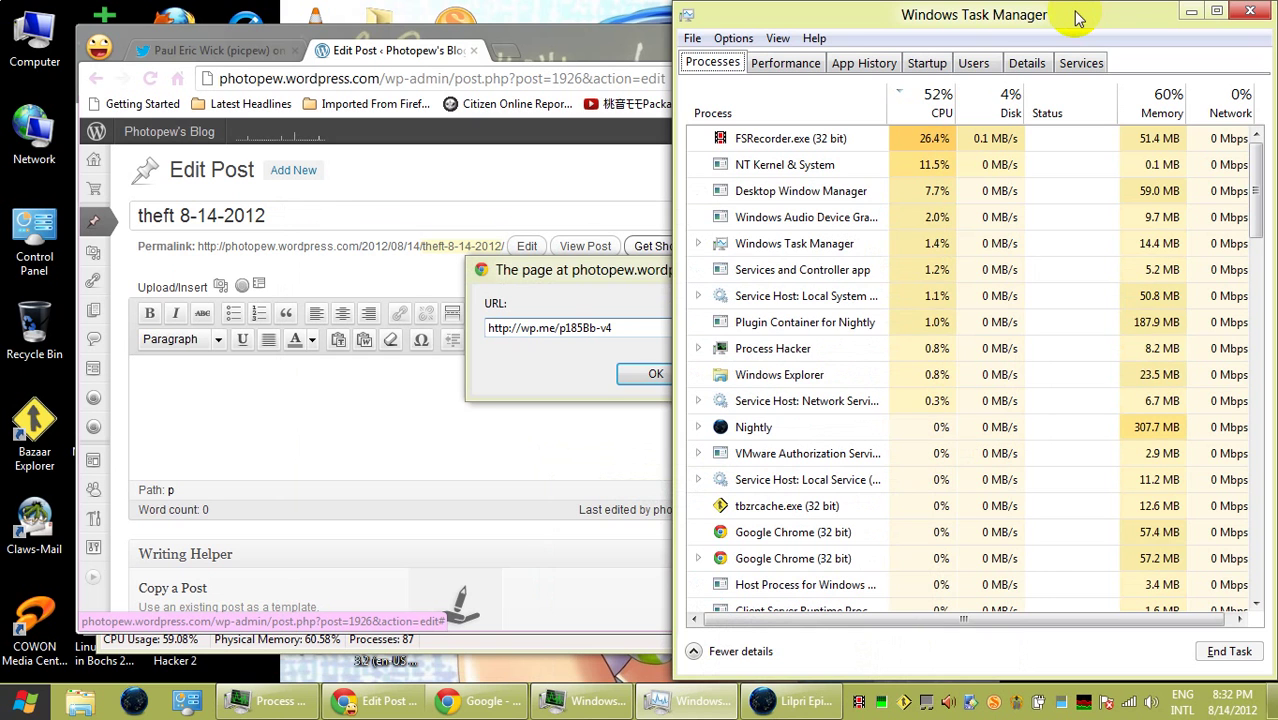
{"action": "left_click", "coordinate": [806, 702]}
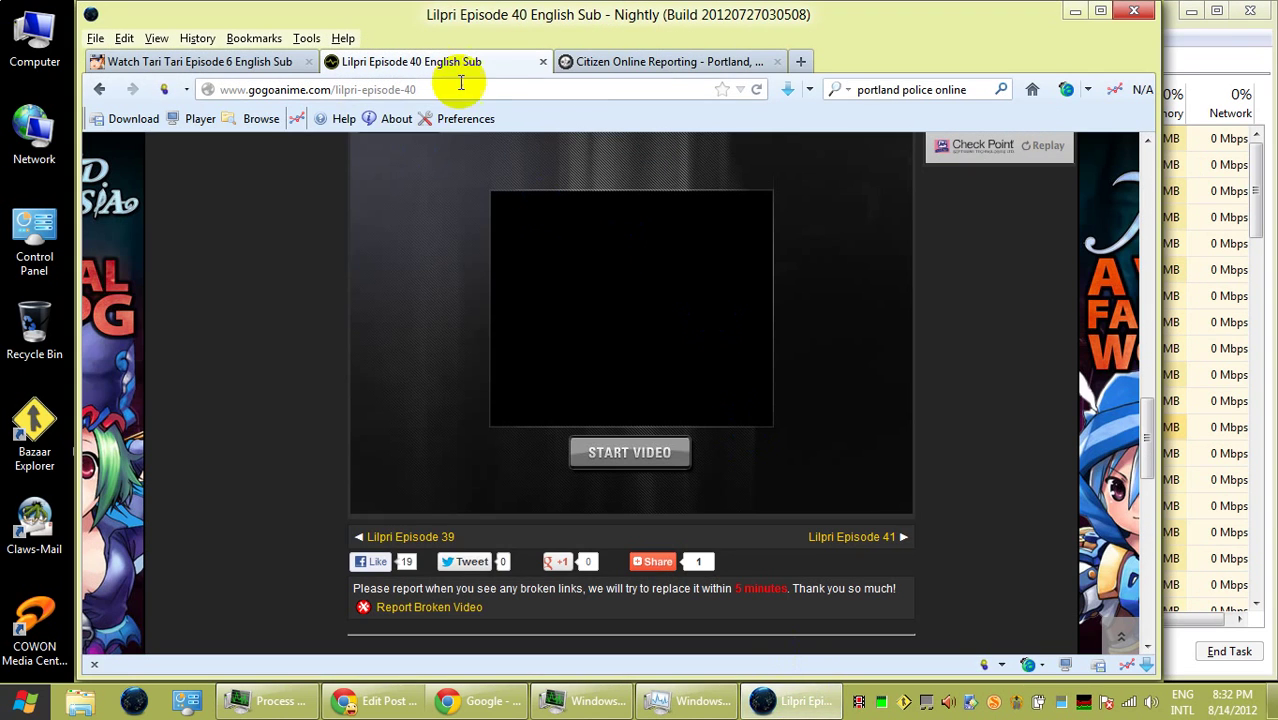
{"action": "left_click", "coordinate": [657, 66]}
{"action": "scroll", "coordinate": [702, 330], "scroll_direction": "down", "scroll_amount": 15}
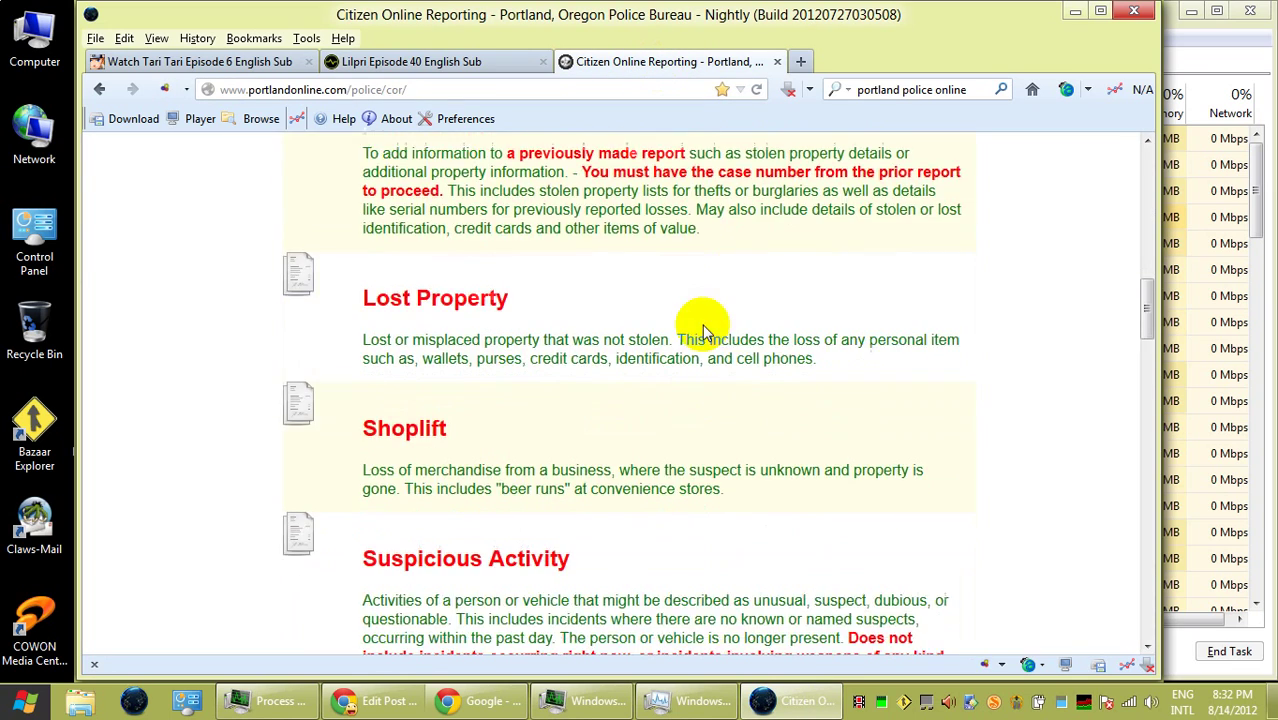
{"action": "scroll", "coordinate": [698, 335], "scroll_direction": "down", "scroll_amount": 10}
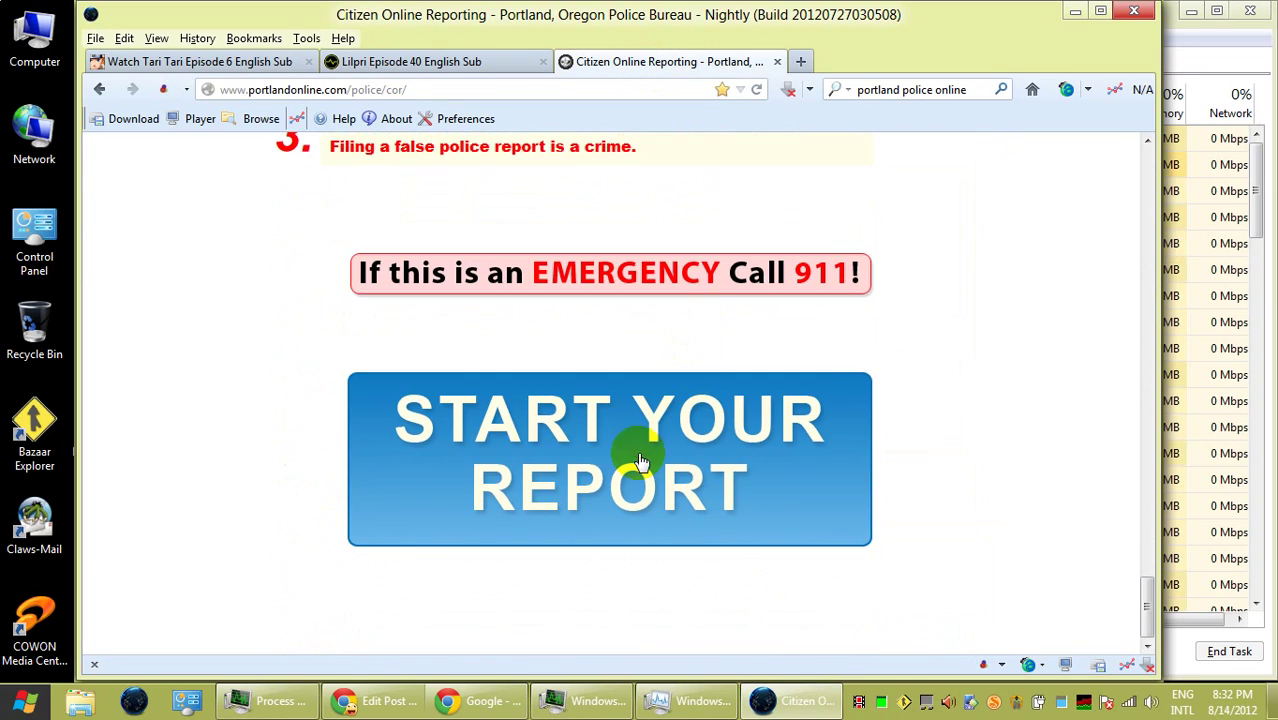
- Start a Theft (Excluding Firearms and Prescription Medications) report as an Individual and begin the first name
{"action": "left_click", "coordinate": [633, 451]}
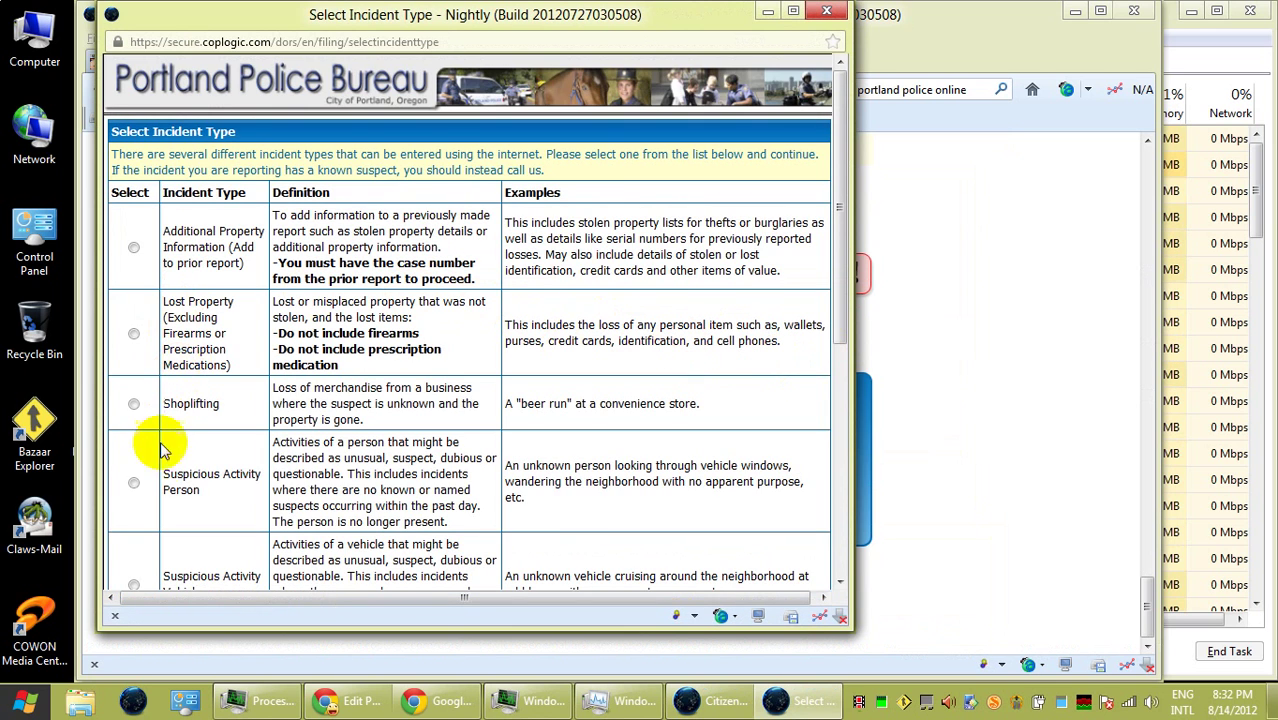
{"action": "scroll", "coordinate": [150, 470], "scroll_direction": "down", "scroll_amount": 3}
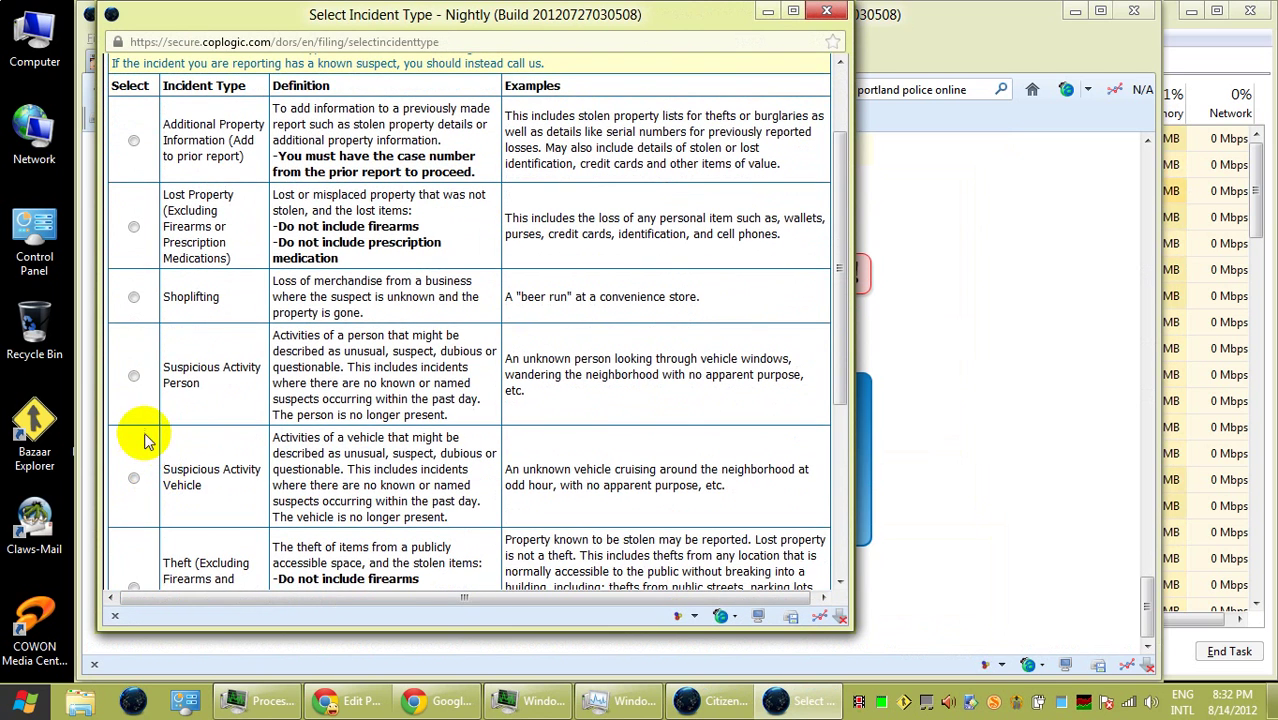
{"action": "scroll", "coordinate": [145, 440], "scroll_direction": "down", "scroll_amount": 5}
{"action": "left_click", "coordinate": [131, 374]}
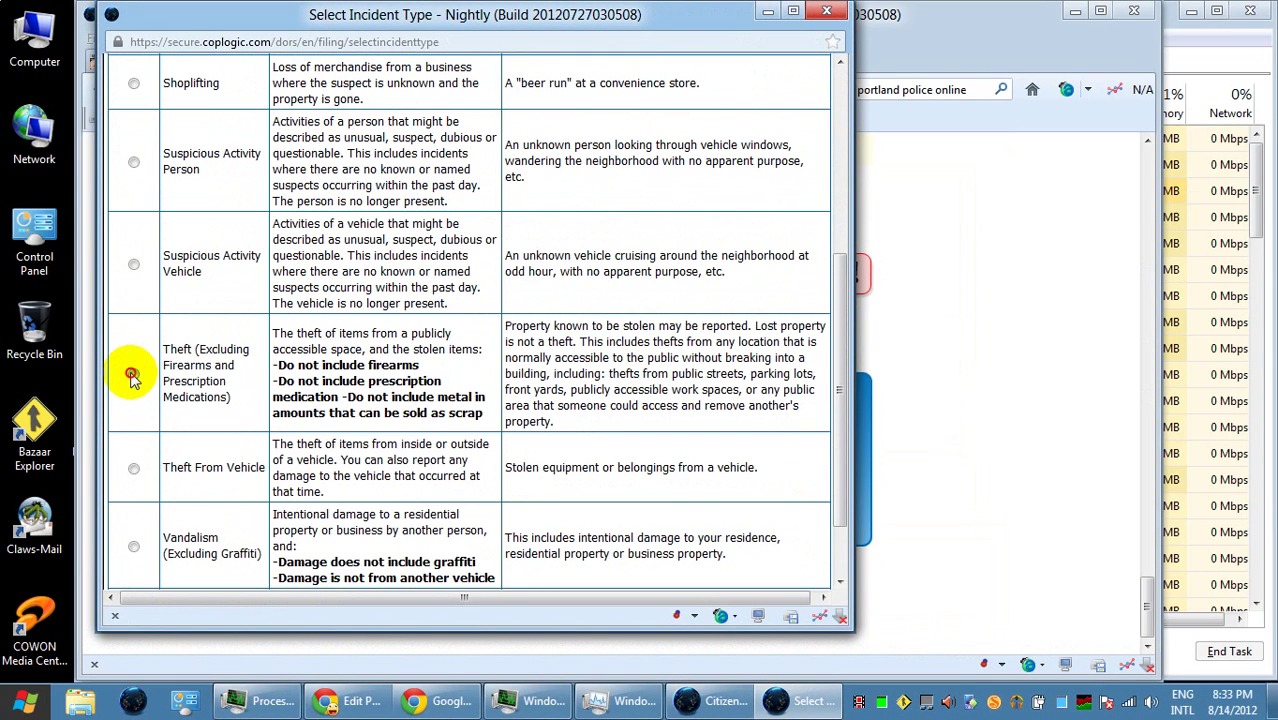
{"action": "scroll", "coordinate": [160, 500], "scroll_direction": "down", "scroll_amount": 2}
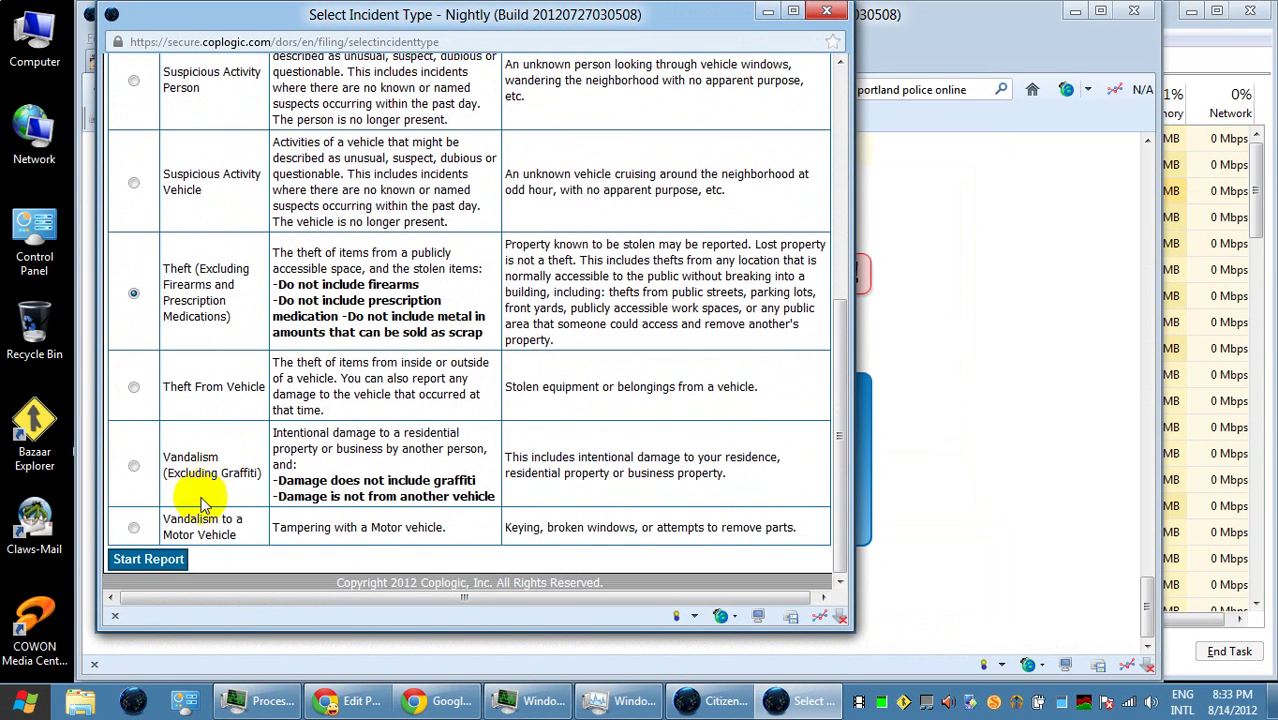
{"action": "left_click", "coordinate": [170, 562]}
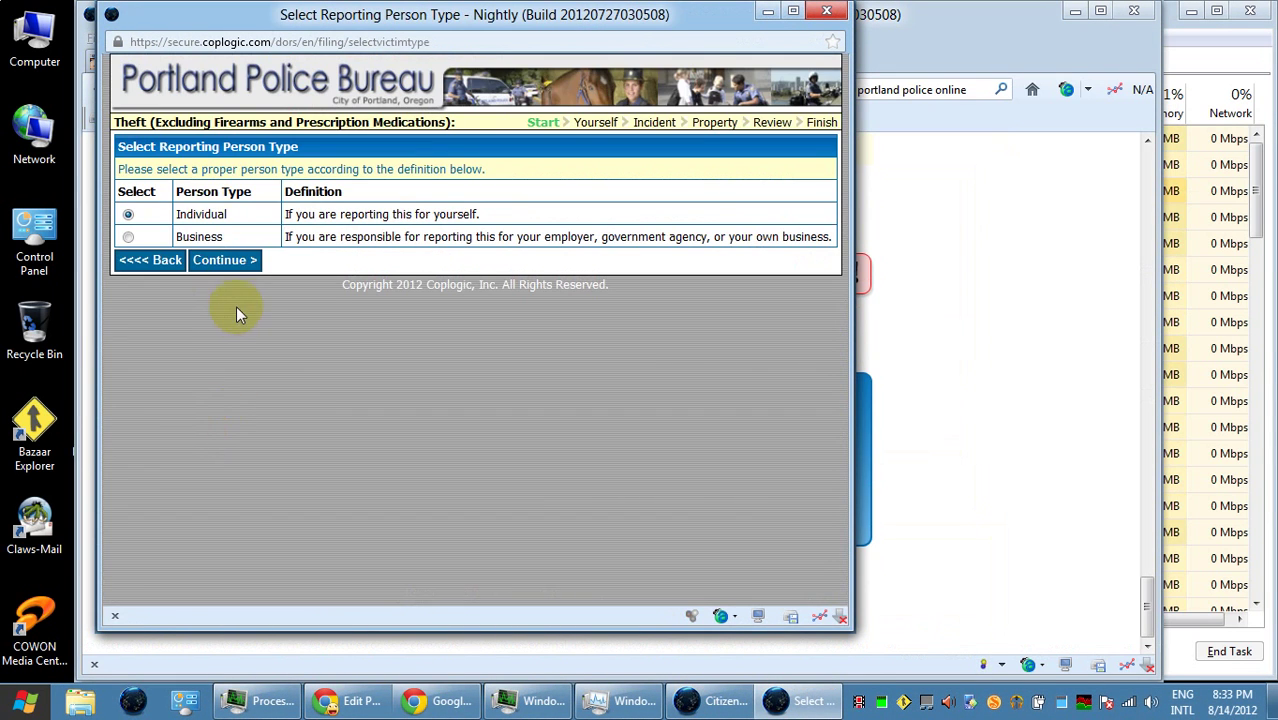
{"action": "left_click", "coordinate": [228, 262]}
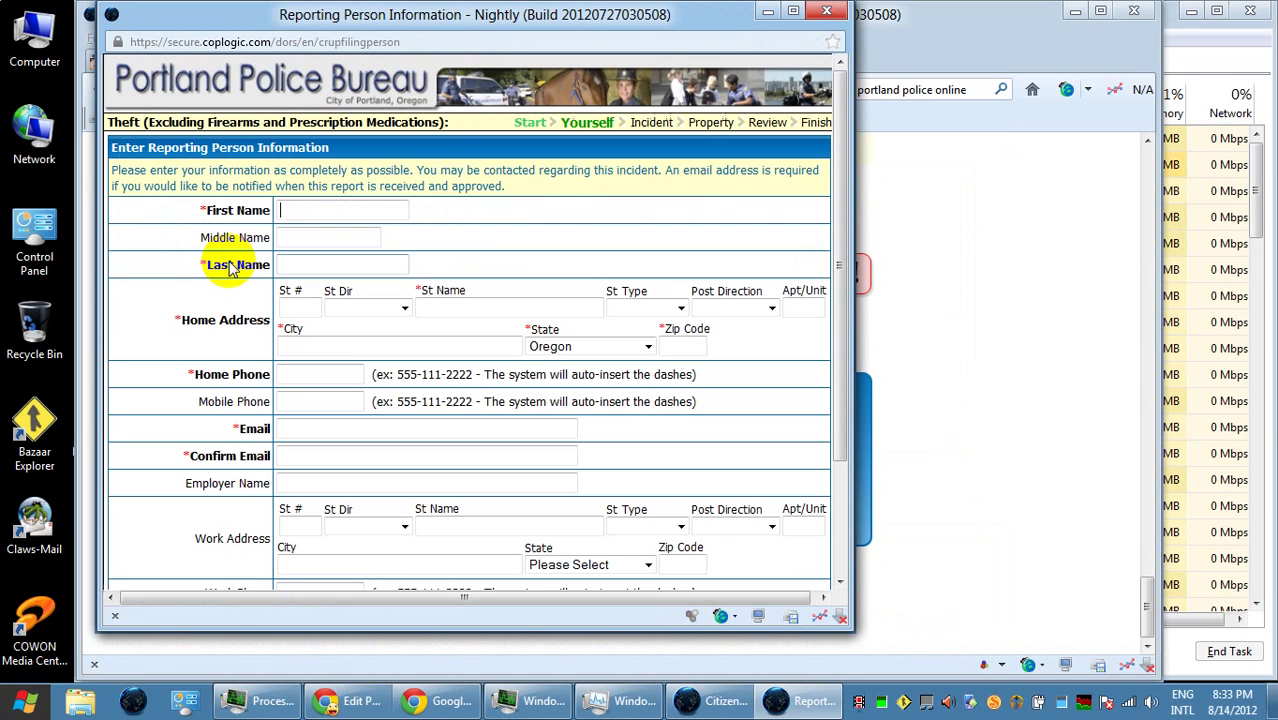
{"action": "type", "text": "p"}
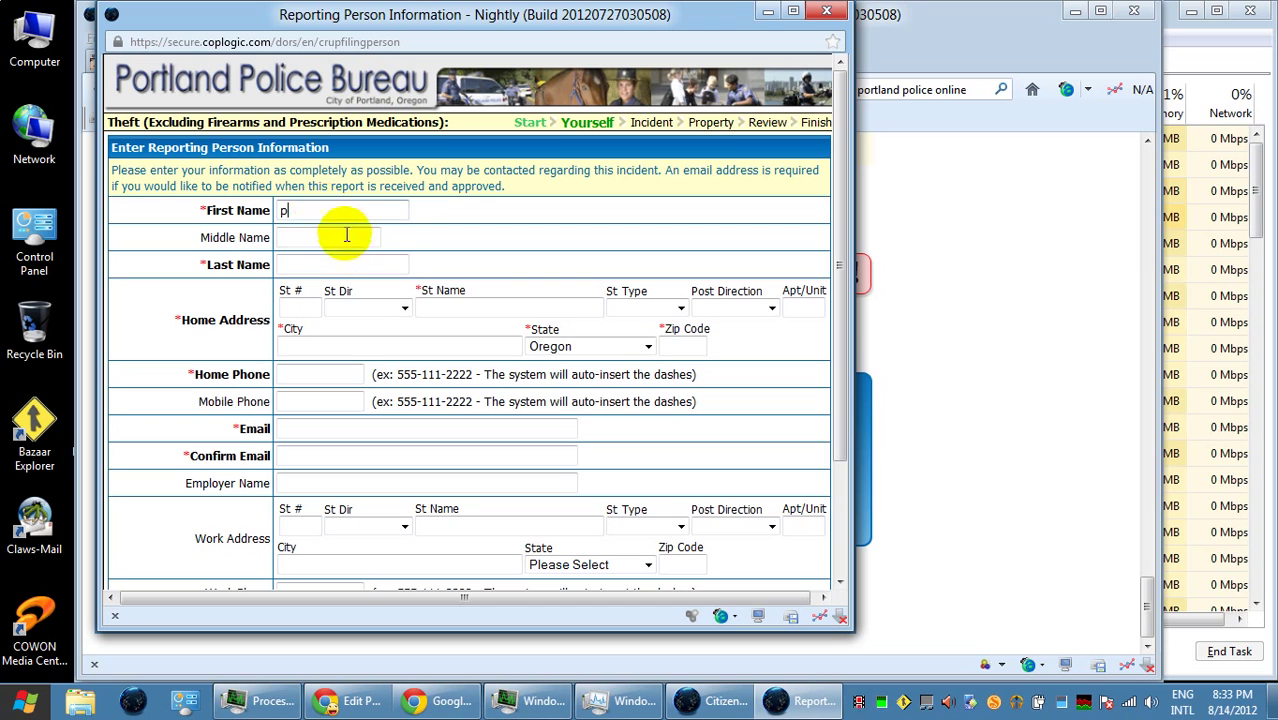
{"action": "left_click", "coordinate": [421, 702]}
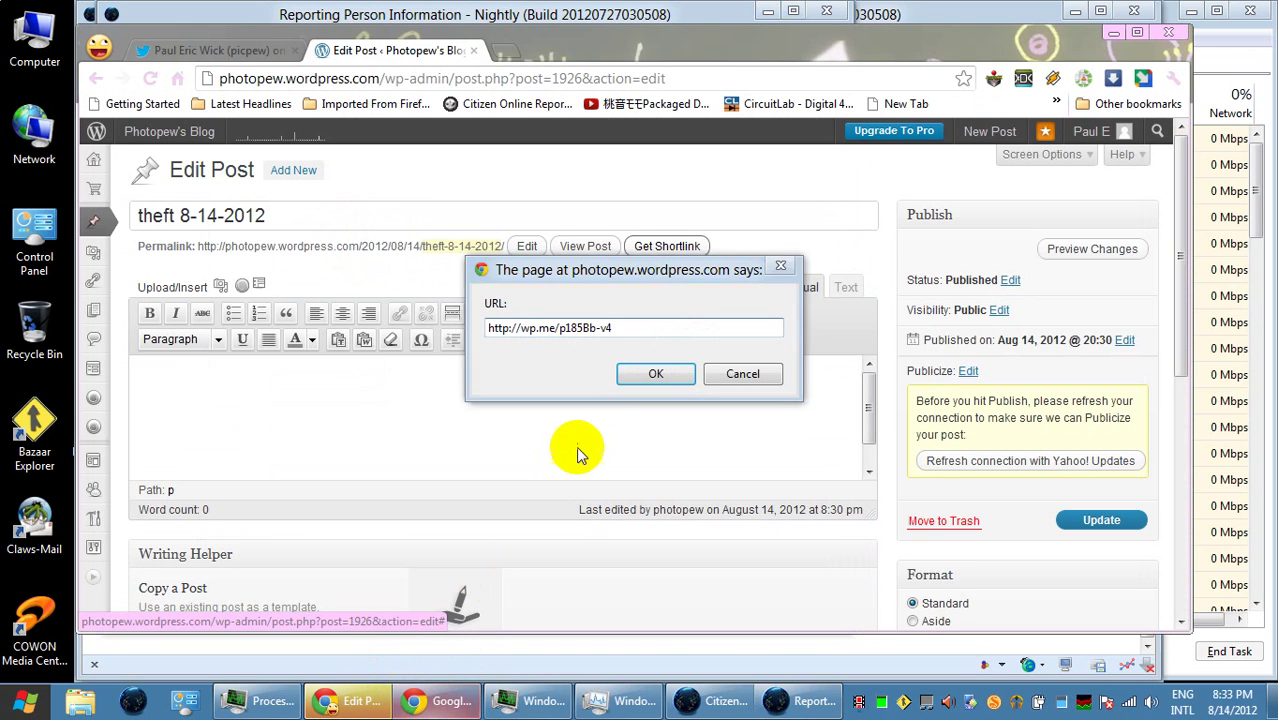
{"action": "left_click", "coordinate": [722, 375]}
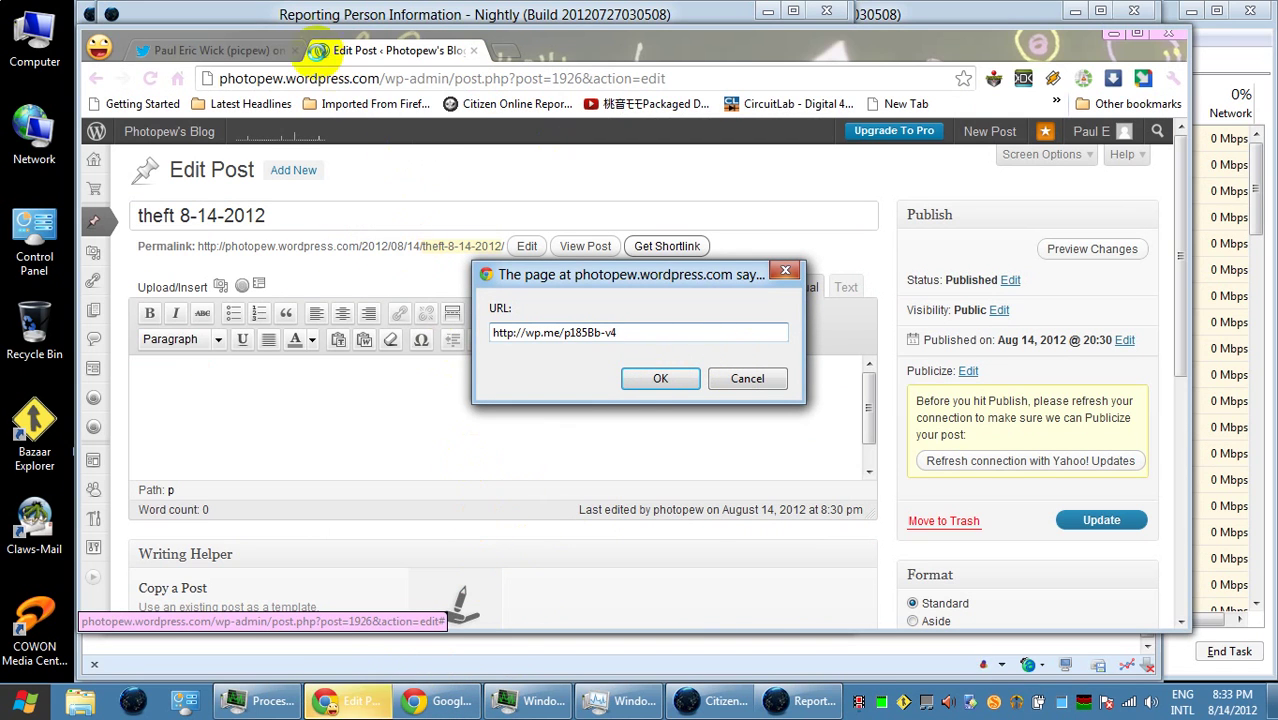
{"action": "left_click", "coordinate": [415, 703]}
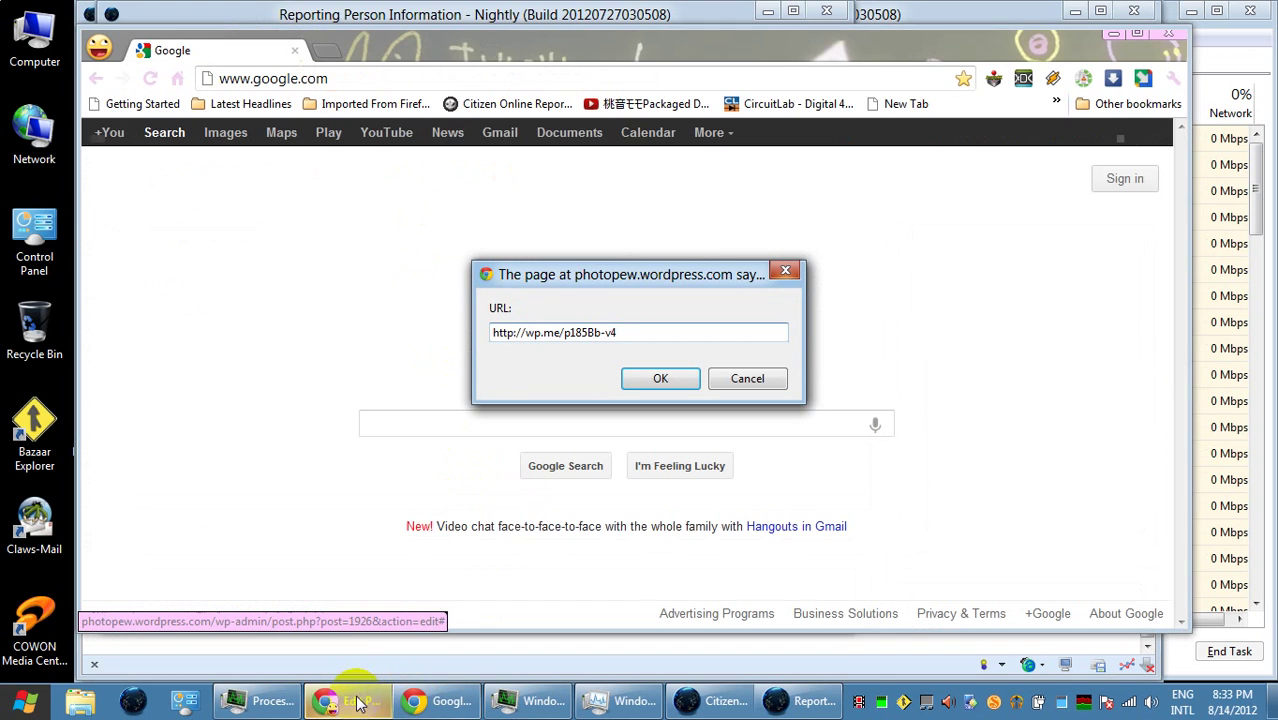
{"action": "left_click", "coordinate": [415, 703]}
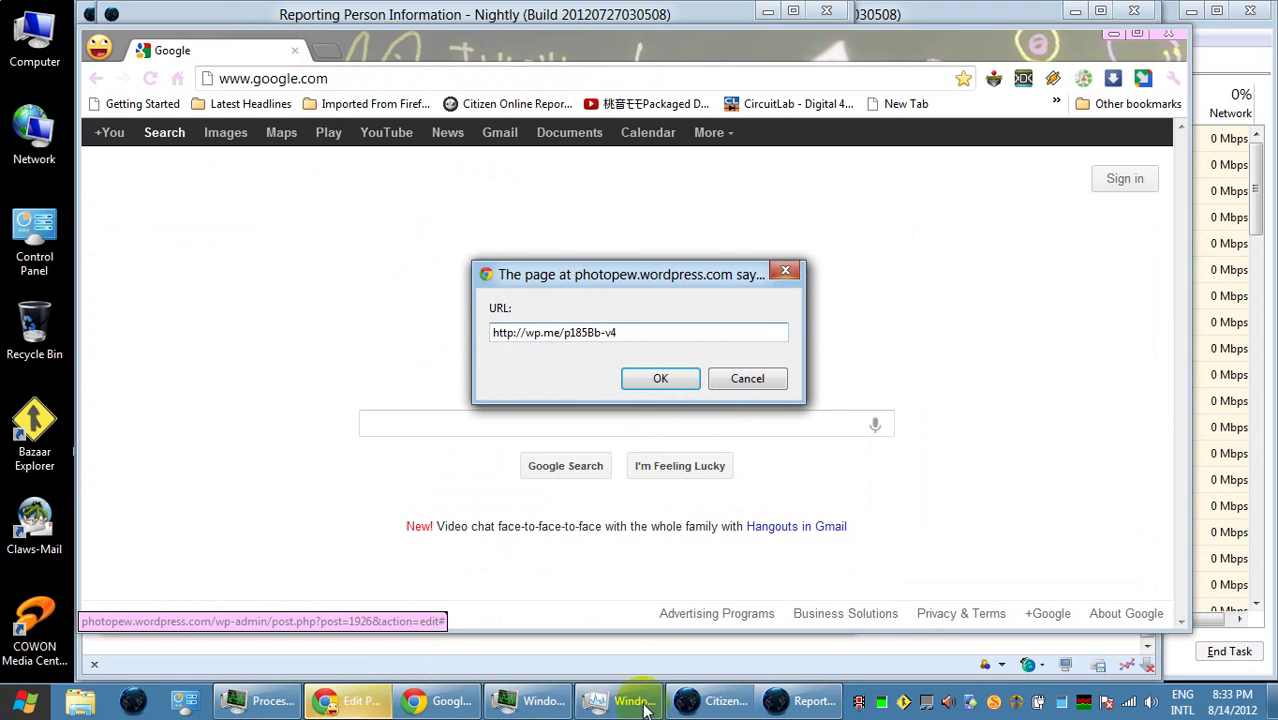
{"action": "left_click", "coordinate": [800, 701]}
{"action": "double_click", "coordinate": [290, 210]}
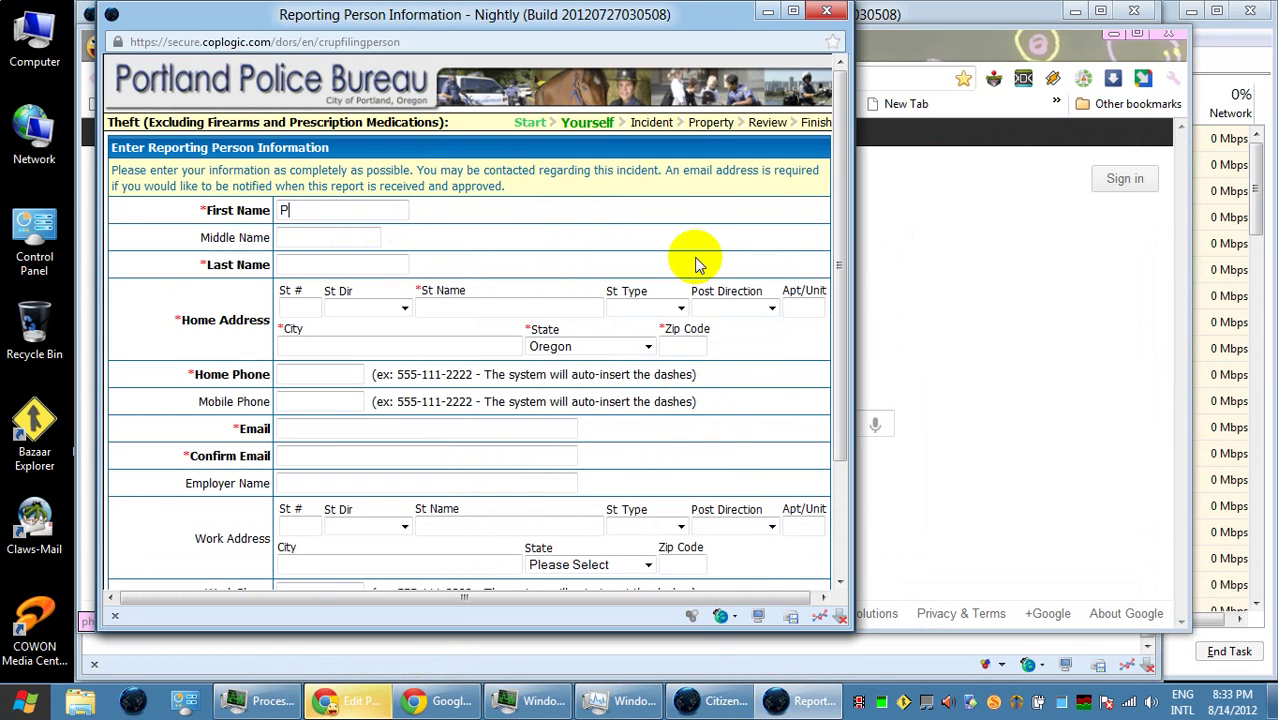
- Enter the reporter's middle and last names
{"action": "key", "text": "Tab"}
{"action": "key", "text": "Tab"}
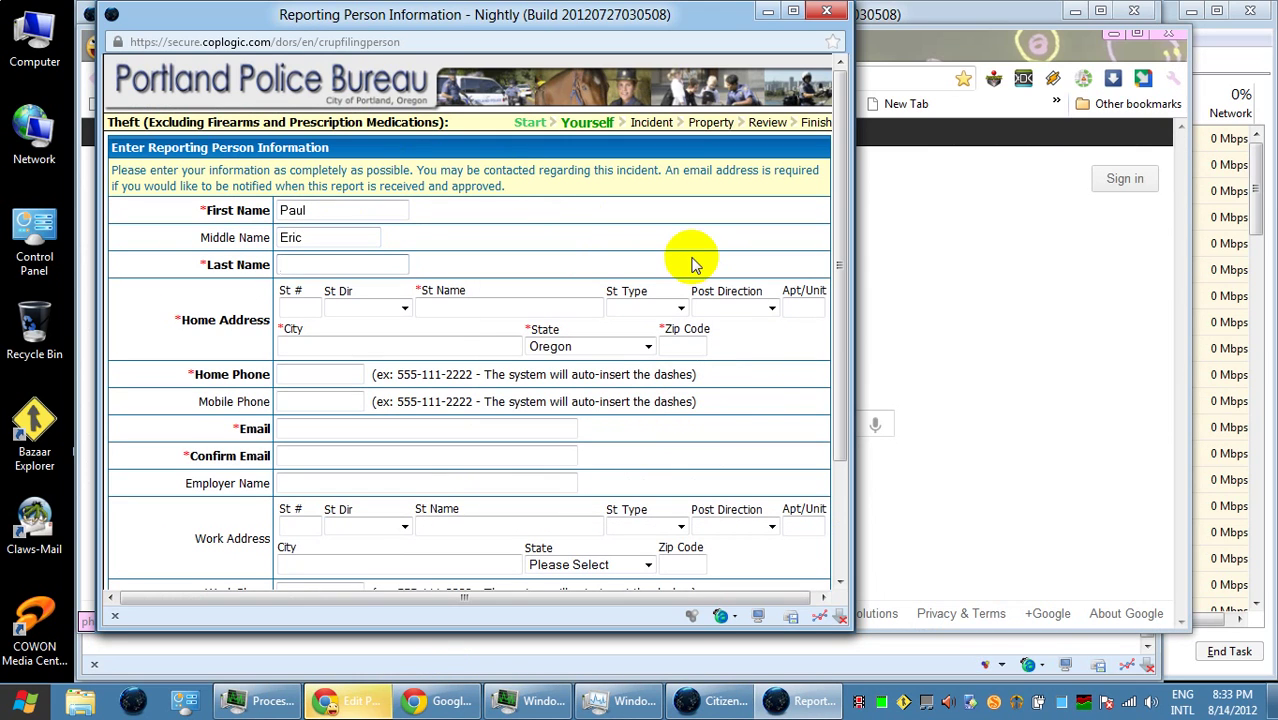
- Enter the reporter's house number, North West street direction, street name and street type
{"action": "key", "text": "Tab"}
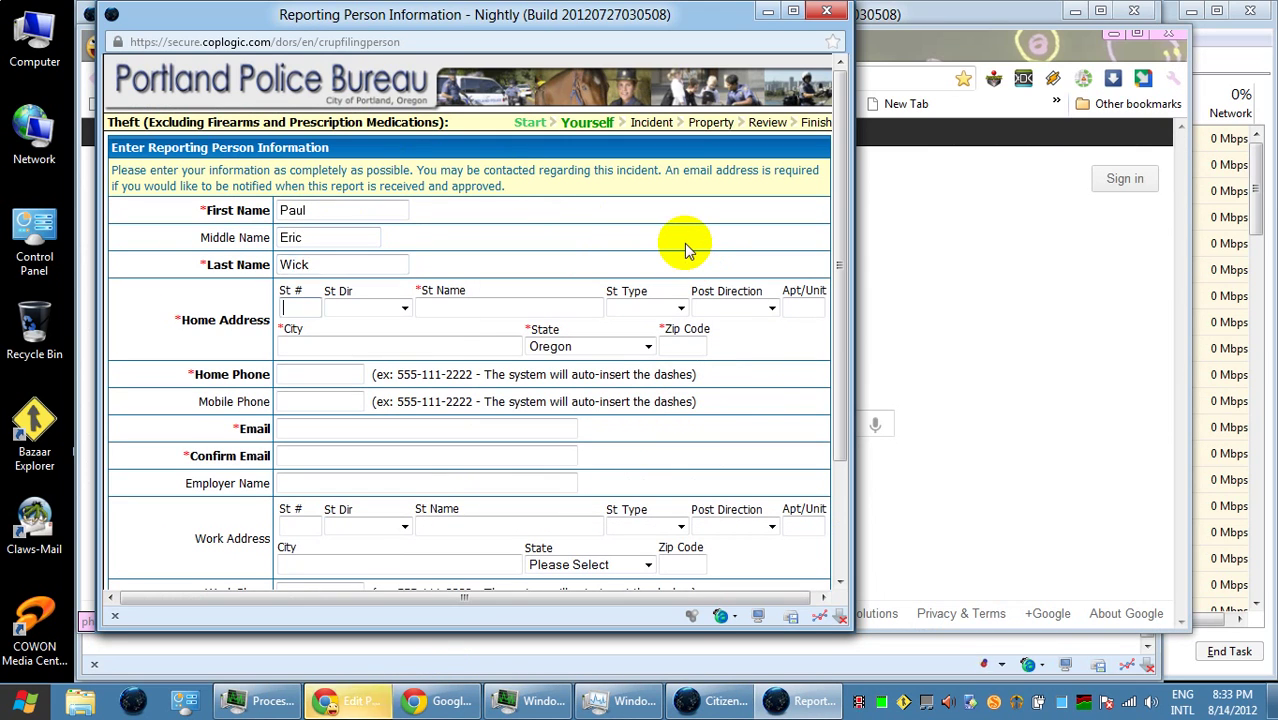
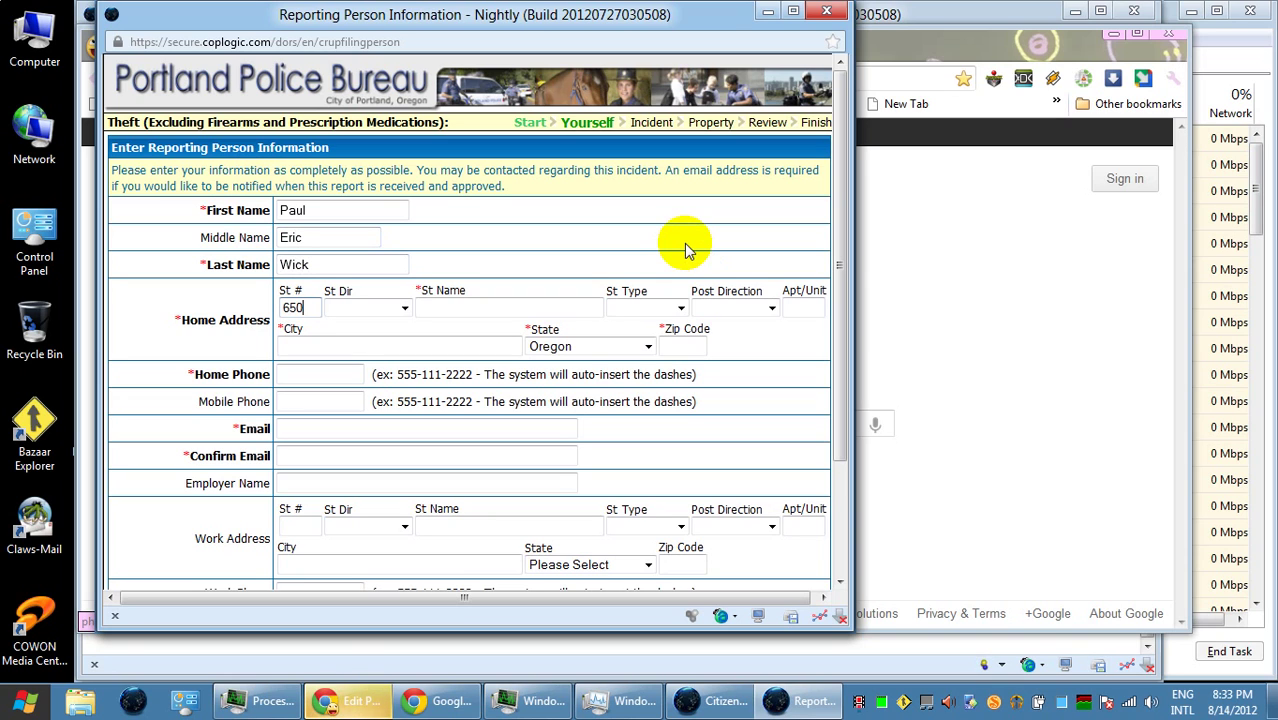
{"action": "key", "text": "Tab"}
{"action": "key", "text": "Down"}
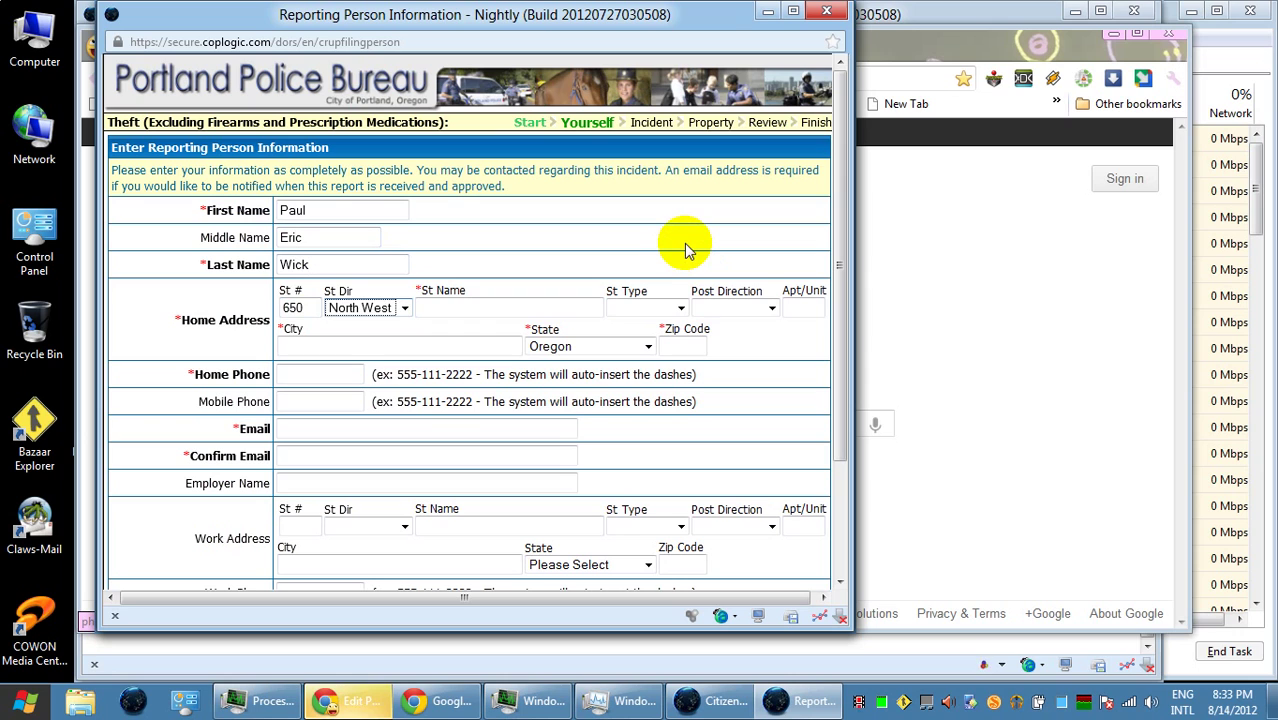
{"action": "key", "text": "Tab"}
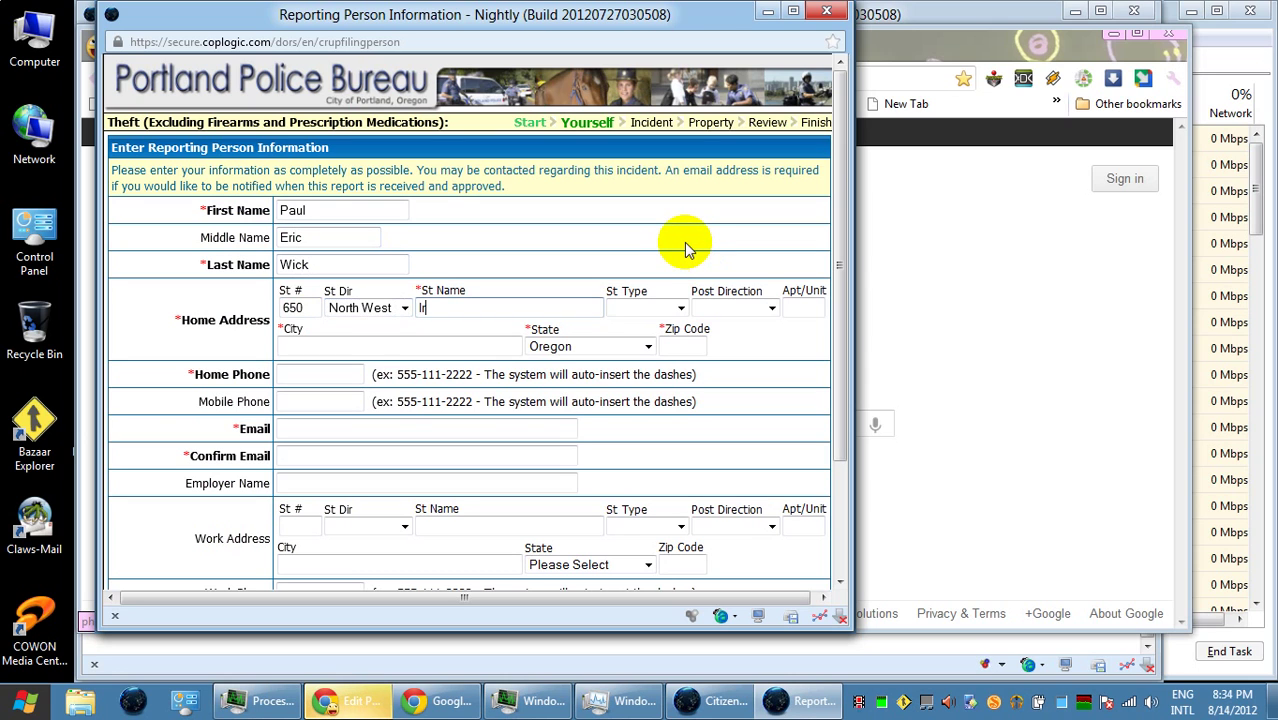
{"action": "key", "text": "Tab"}
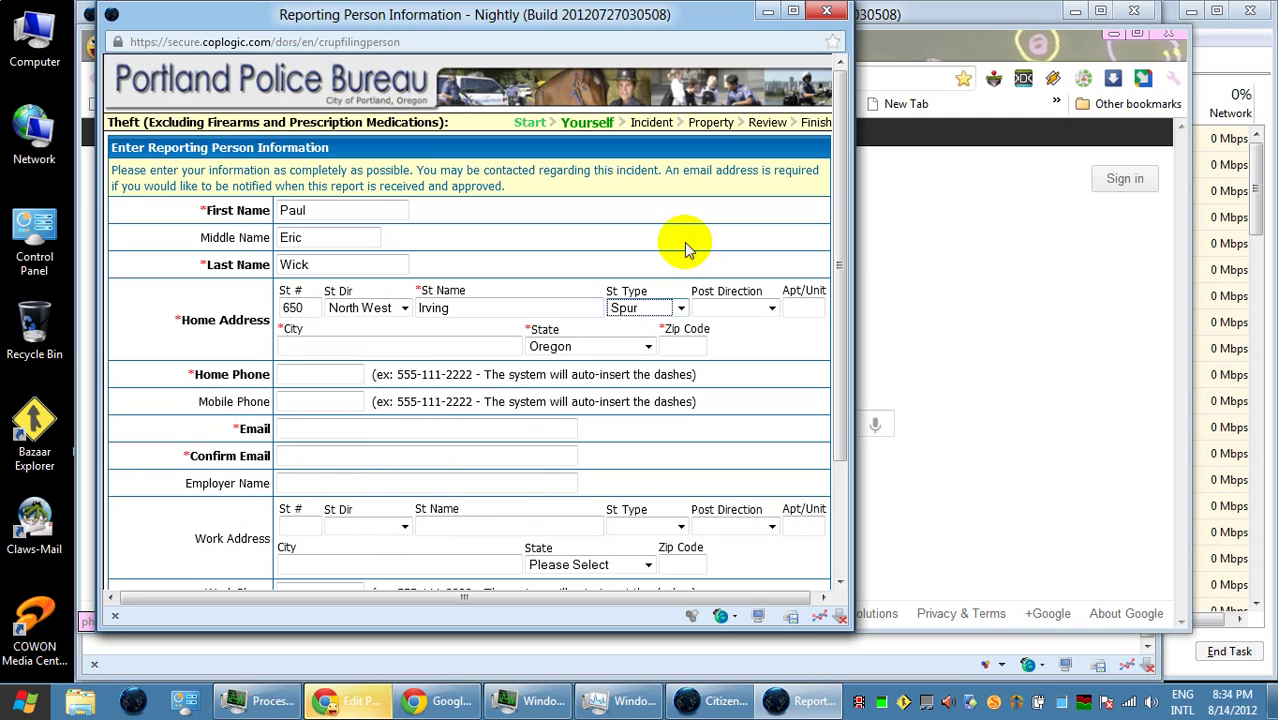
{"action": "key", "text": "Tab"}
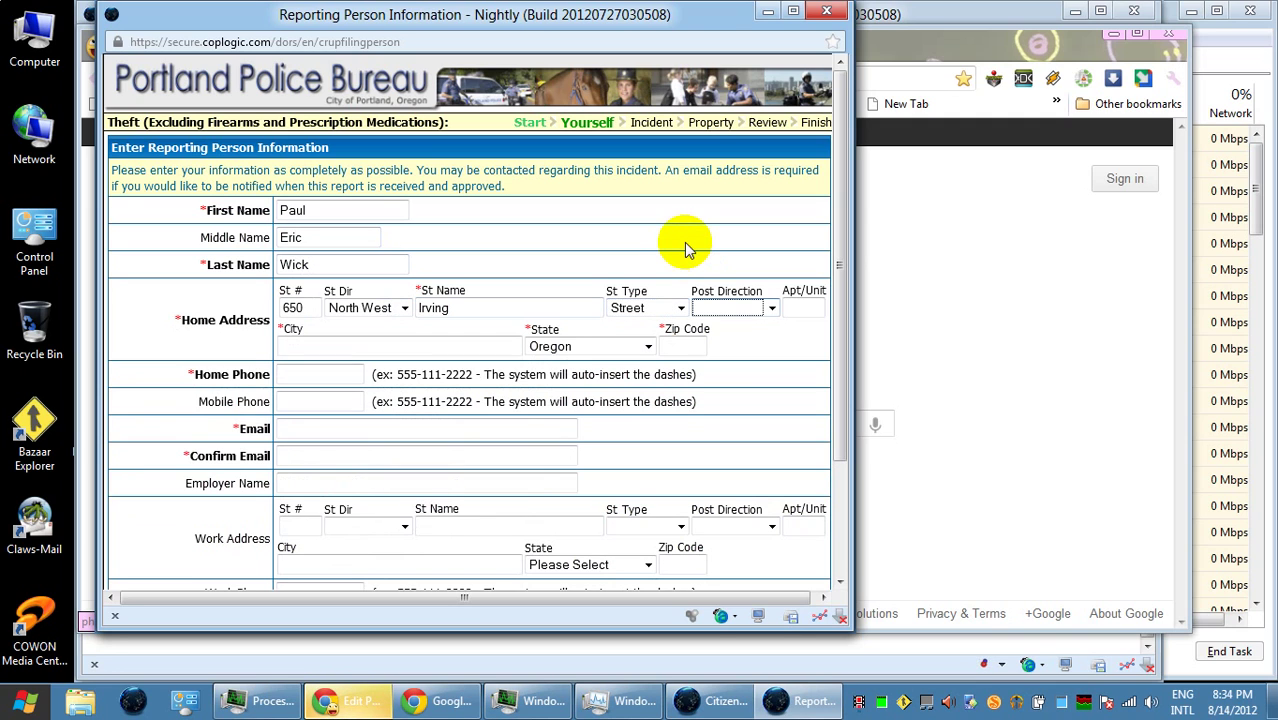
- Enter Portland as the city, then the reporter's zip code and home phone number
{"action": "key", "text": "Tab"}
{"action": "key", "text": "Tab"}
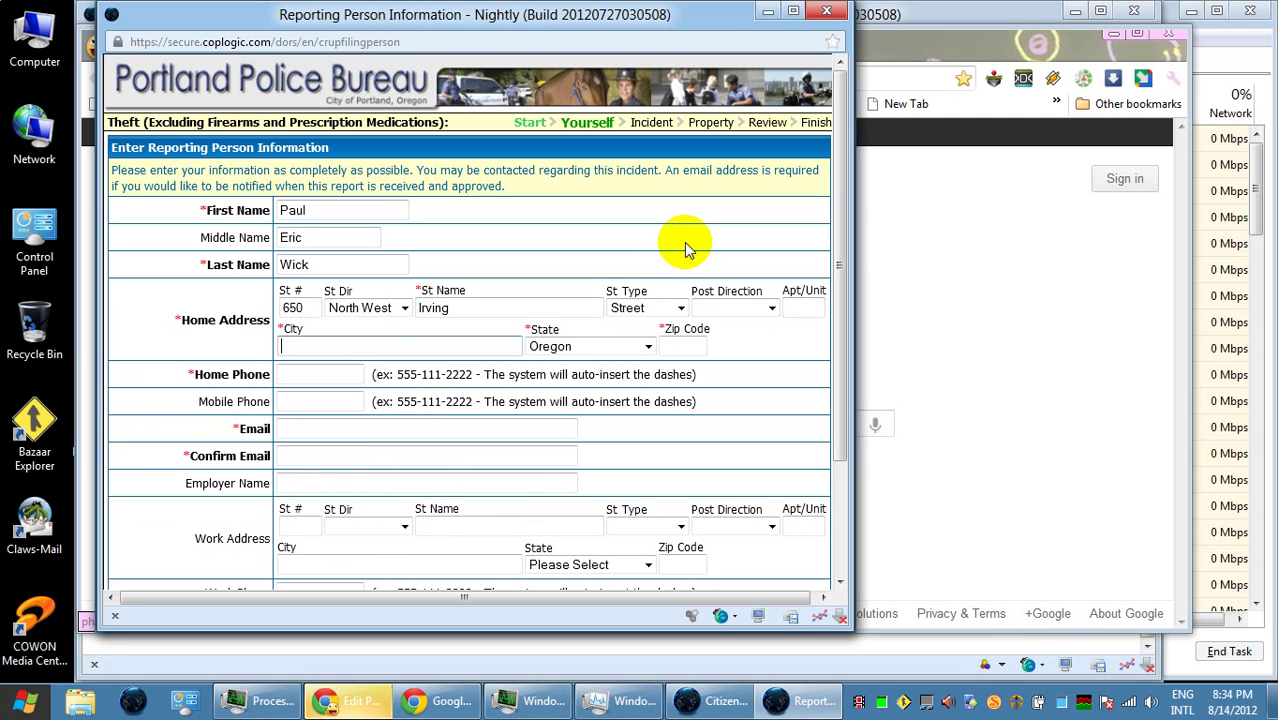
{"action": "type", "text": "Portlan"}
{"action": "key", "text": "Tab"}
{"action": "key", "text": "Tab"}
{"action": "type", "text": "97"}
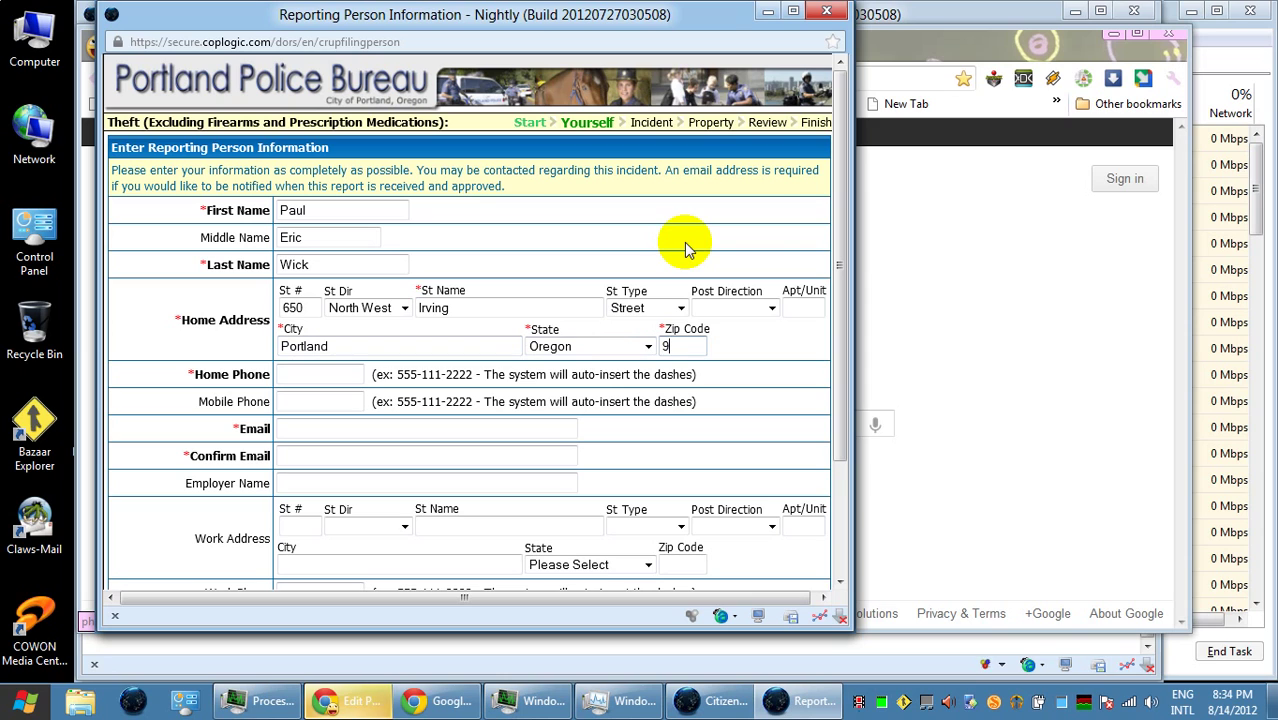
{"action": "key", "text": "Tab"}
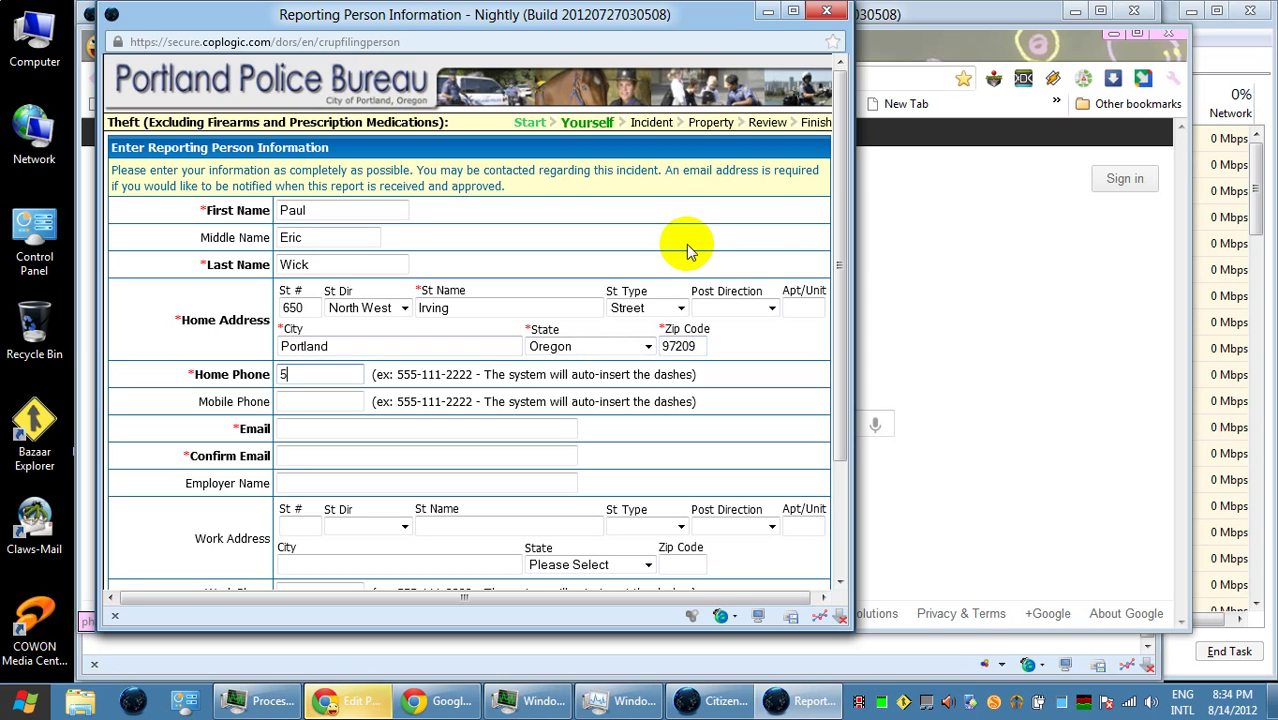
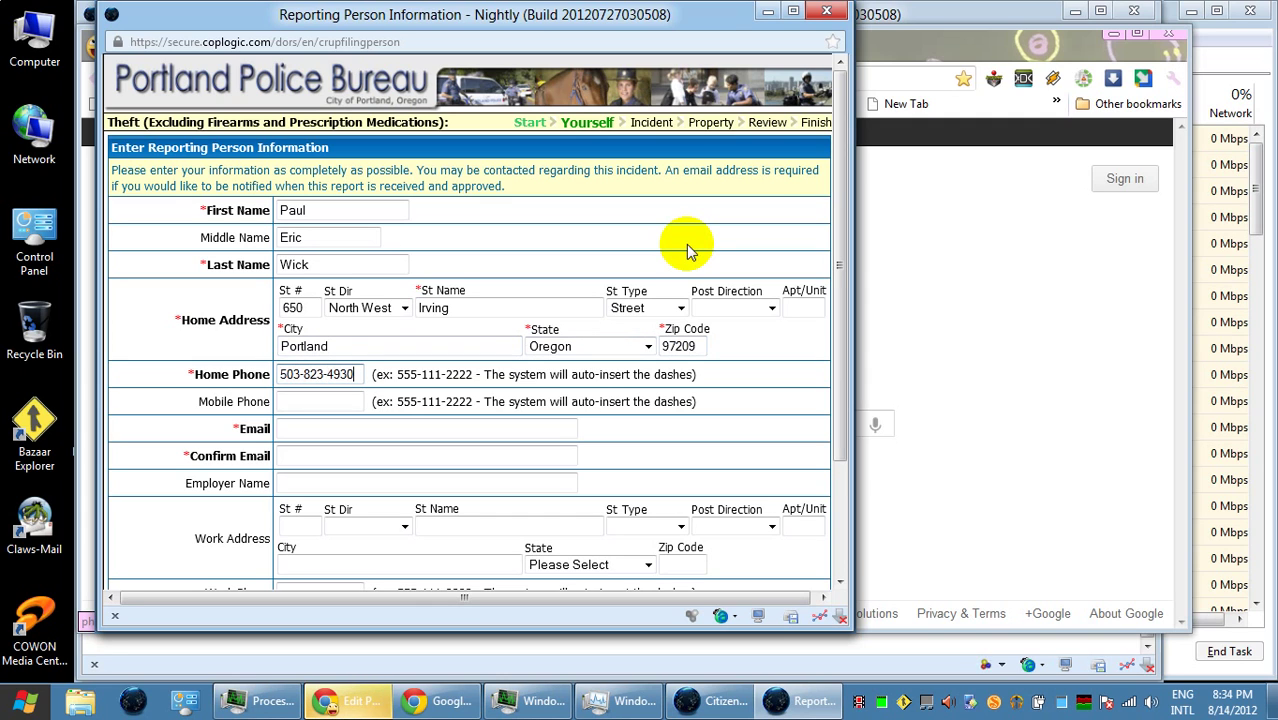
- Enter the reporter's email address and paste the same address into Confirm Email
{"action": "left_click", "coordinate": [341, 437]}
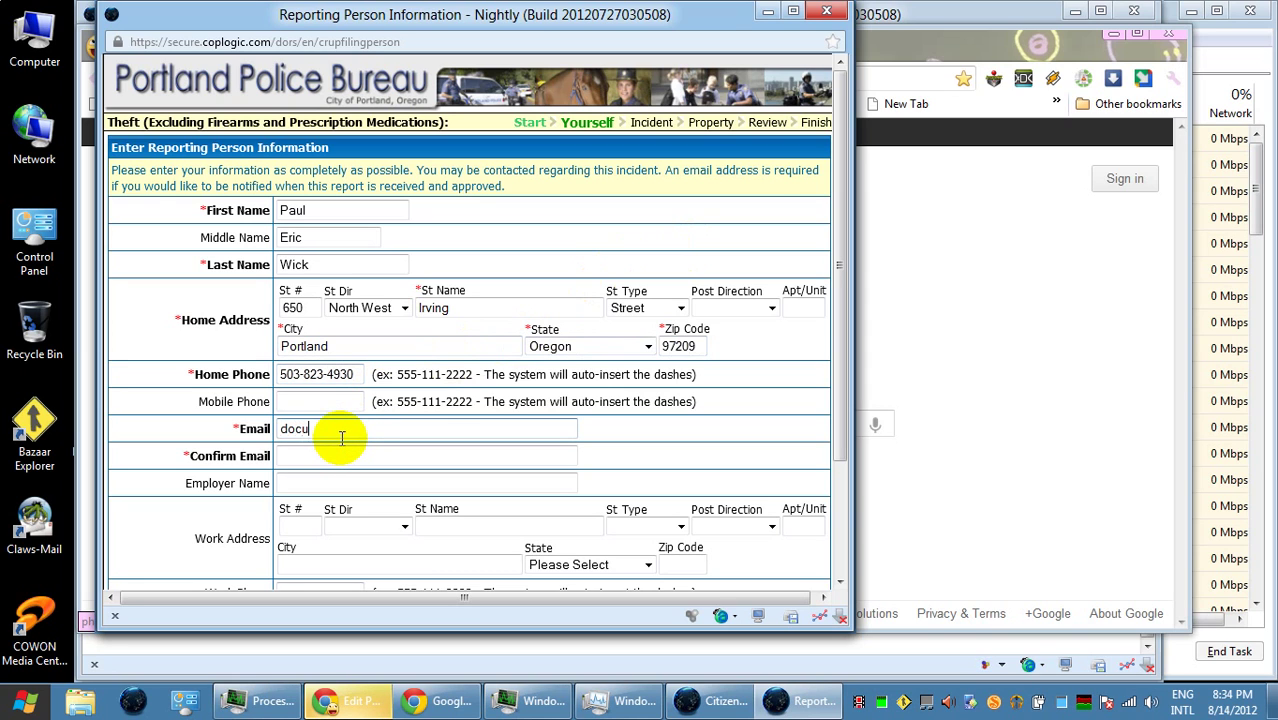
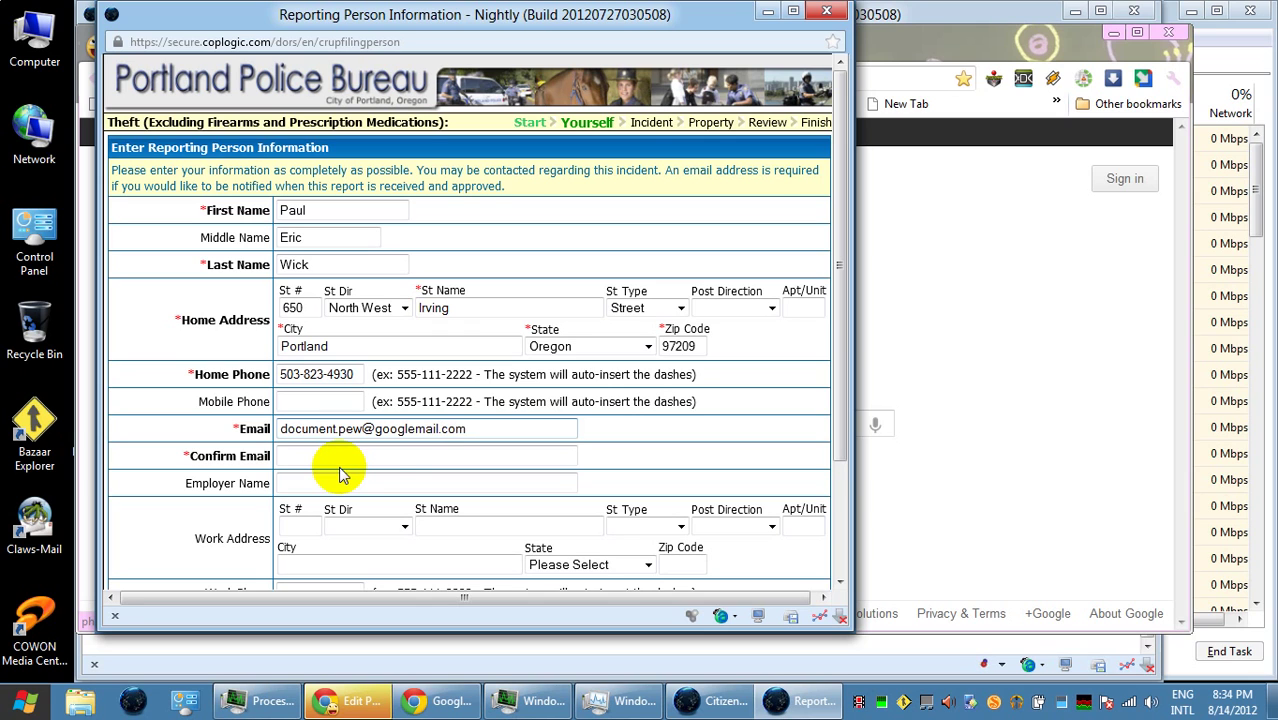
{"action": "left_click_drag", "start_coordinate": [466, 430], "coordinate": [170, 443]}
{"action": "key", "text": "ctrl+c"}
{"action": "left_click", "coordinate": [300, 455]}
{"action": "key", "text": "ctrl+v"}
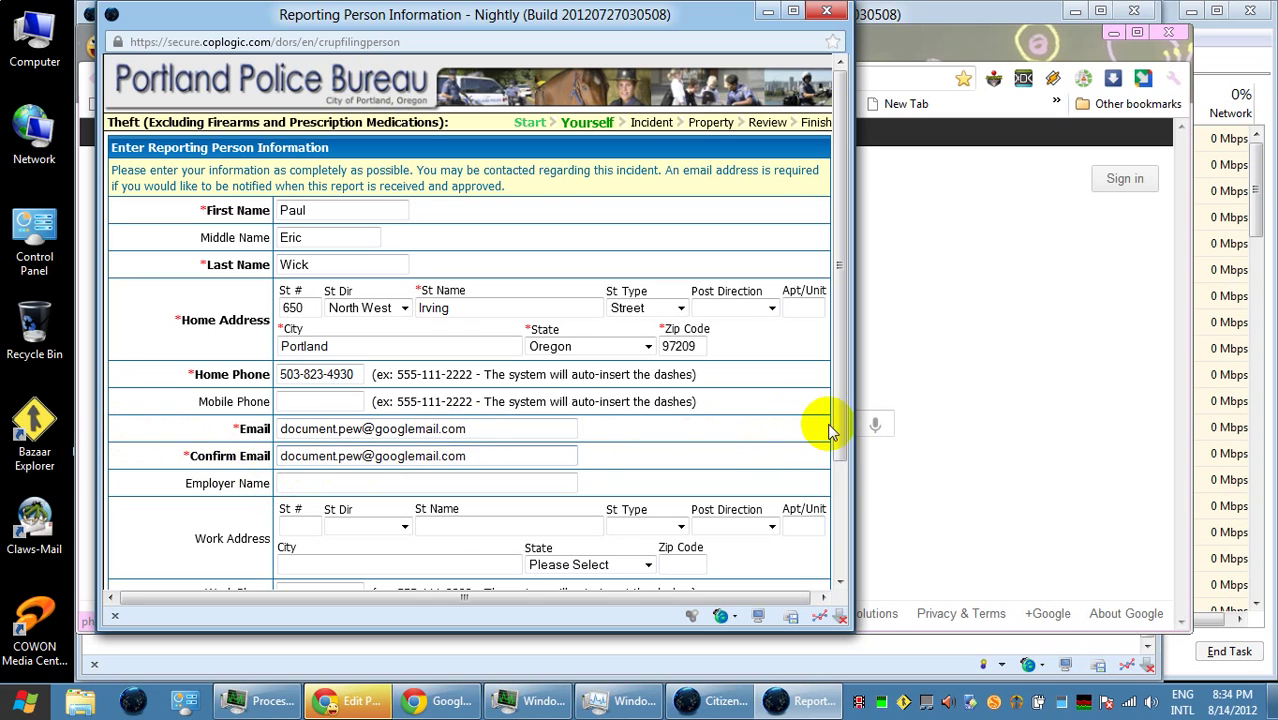
{"action": "left_click_drag", "start_coordinate": [833, 428], "coordinate": [845, 579]}
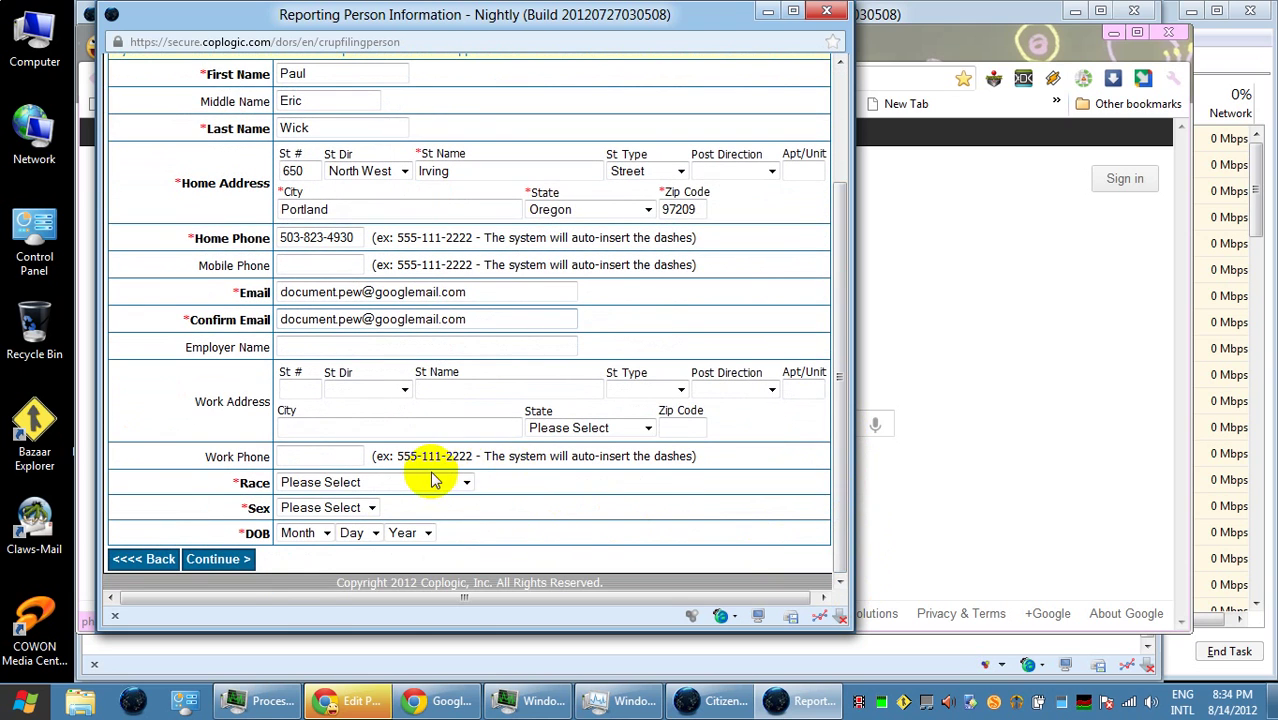
{"action": "left_click", "coordinate": [437, 481]}
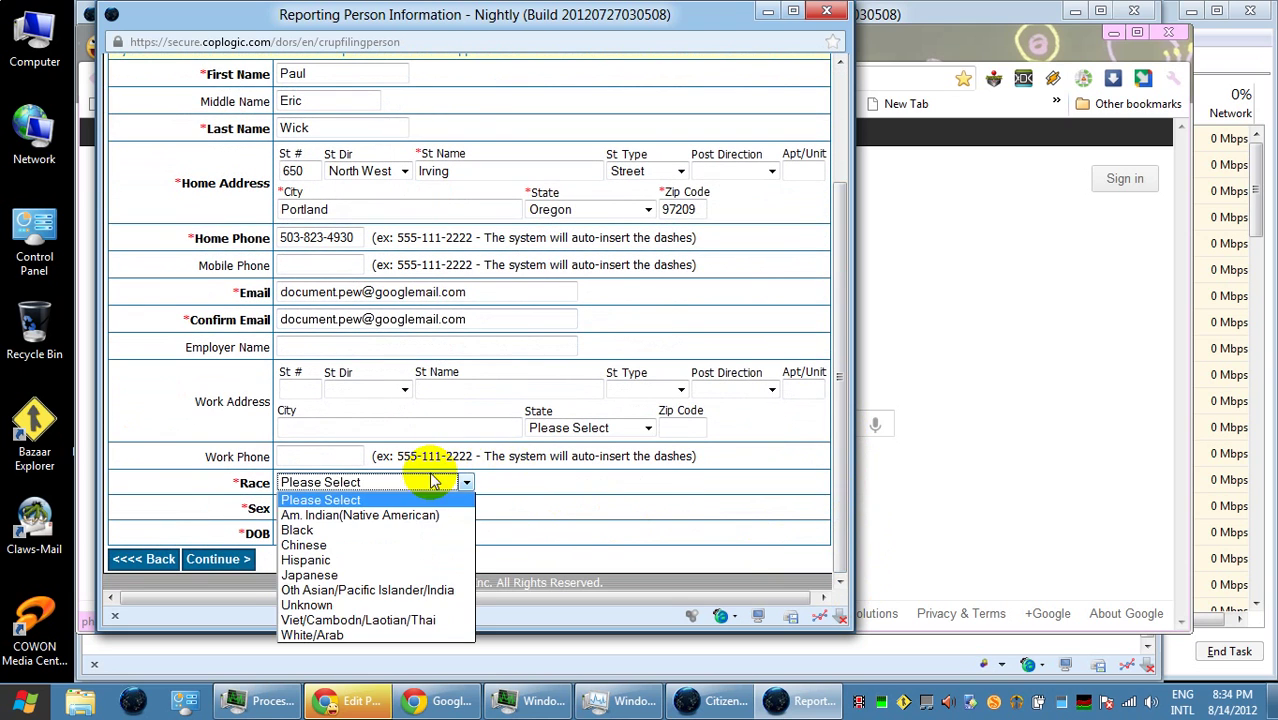
{"action": "left_click", "coordinate": [408, 636]}
{"action": "left_click", "coordinate": [371, 507]}
{"action": "left_click", "coordinate": [353, 557]}
{"action": "left_click", "coordinate": [302, 532]}
{"action": "left_click", "coordinate": [306, 349]}
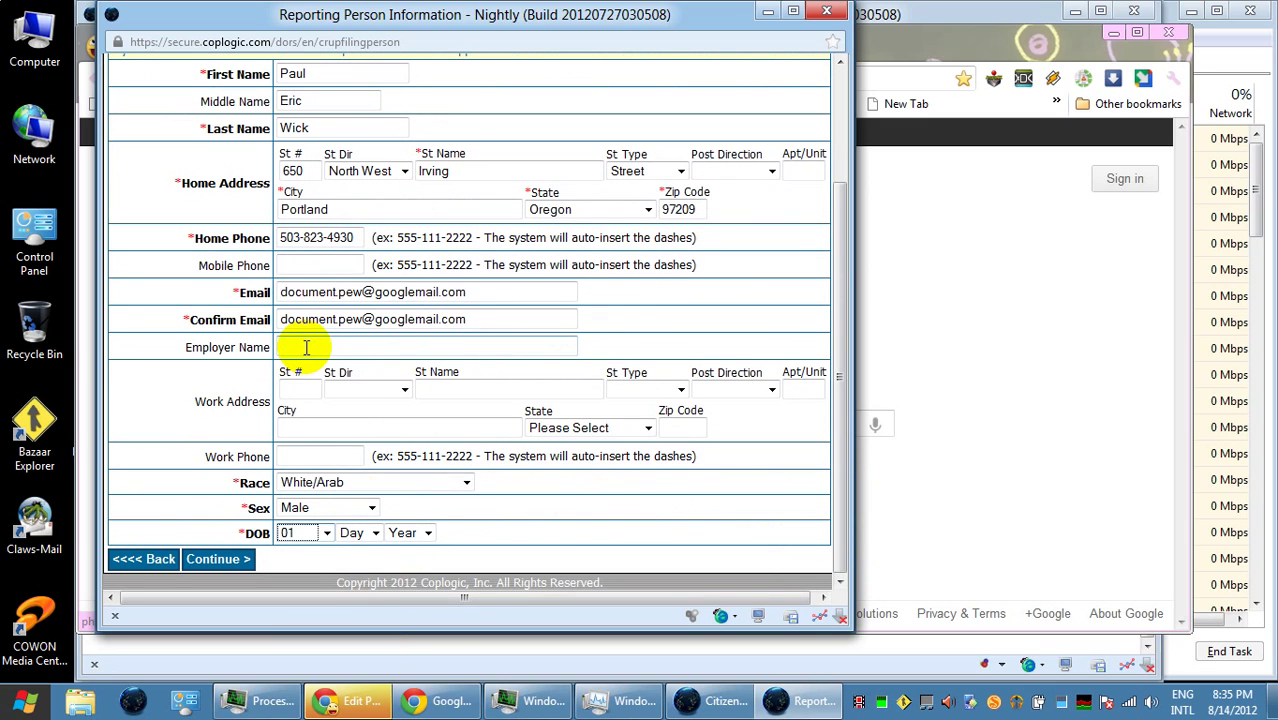
{"action": "left_click", "coordinate": [353, 532]}
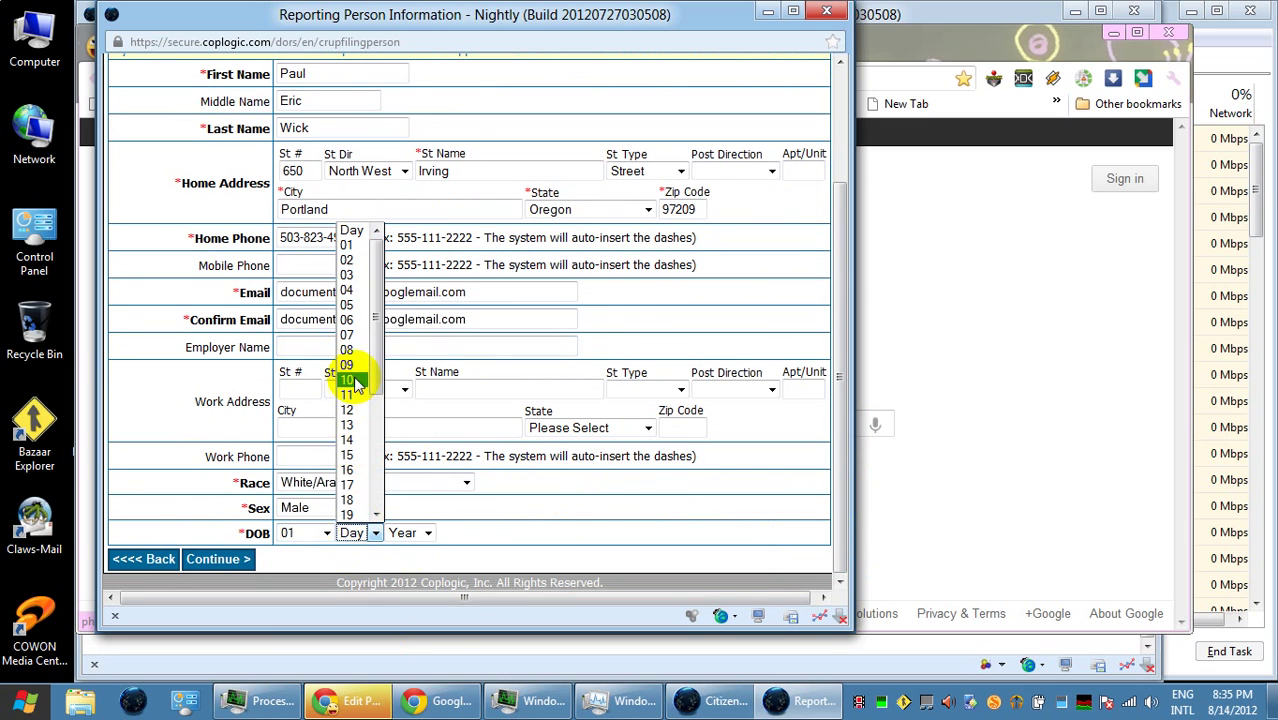
{"action": "left_click", "coordinate": [350, 380]}
{"action": "left_click", "coordinate": [405, 532]}
{"action": "scroll", "coordinate": [422, 487], "scroll_direction": "down", "scroll_amount": 7}
{"action": "left_click", "coordinate": [408, 447]}
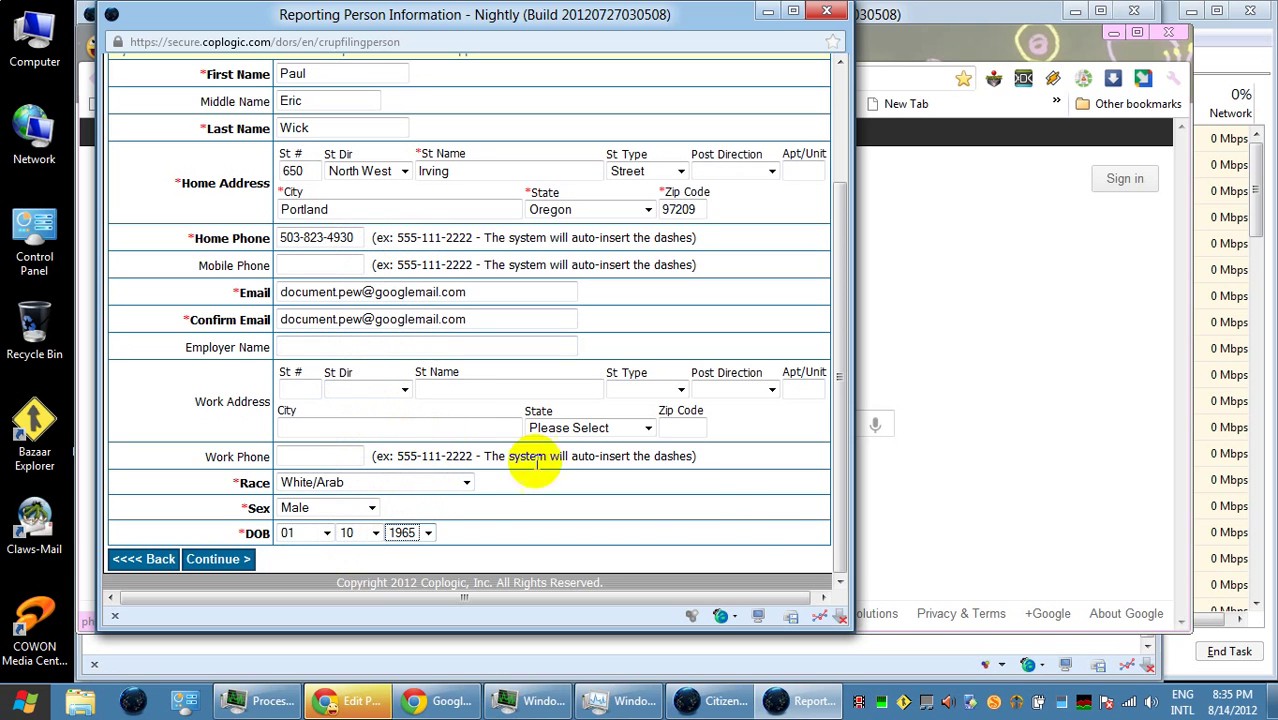
{"action": "left_click", "coordinate": [238, 569]}
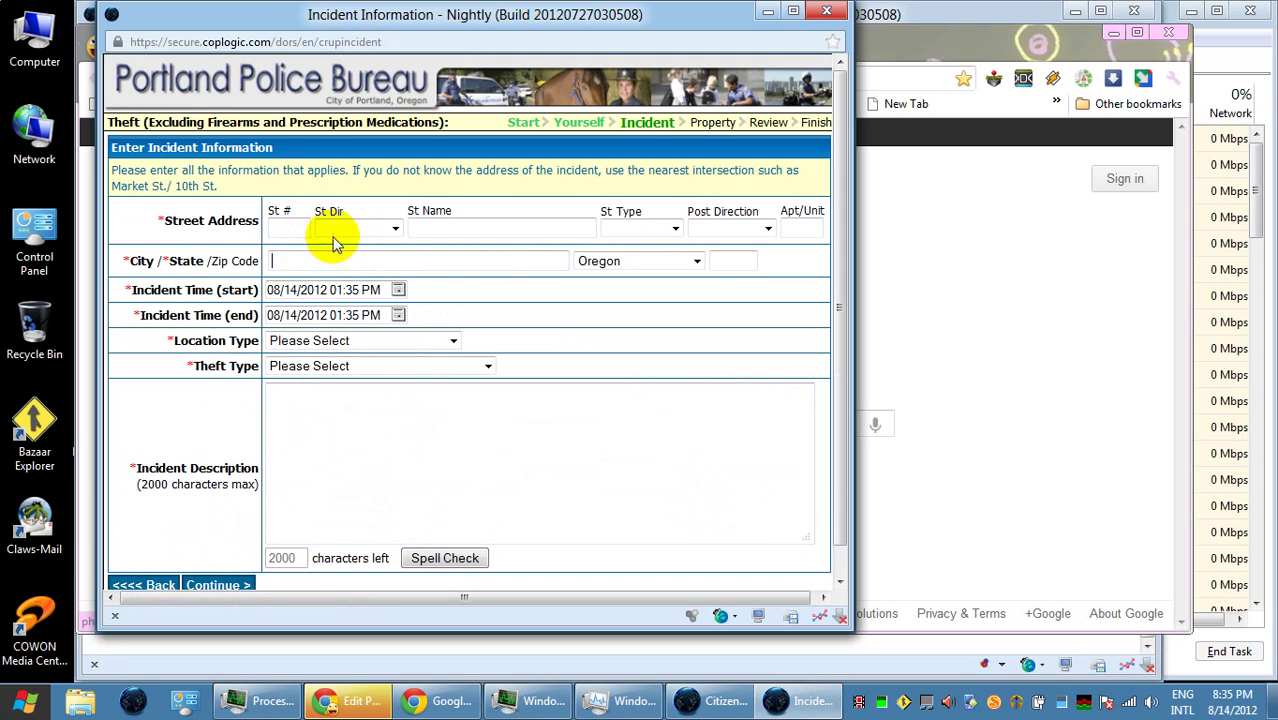
- Enter '2nd Ave and Couch Street' as the incident street name, fixing stray typos
{"action": "left_click", "coordinate": [451, 234]}
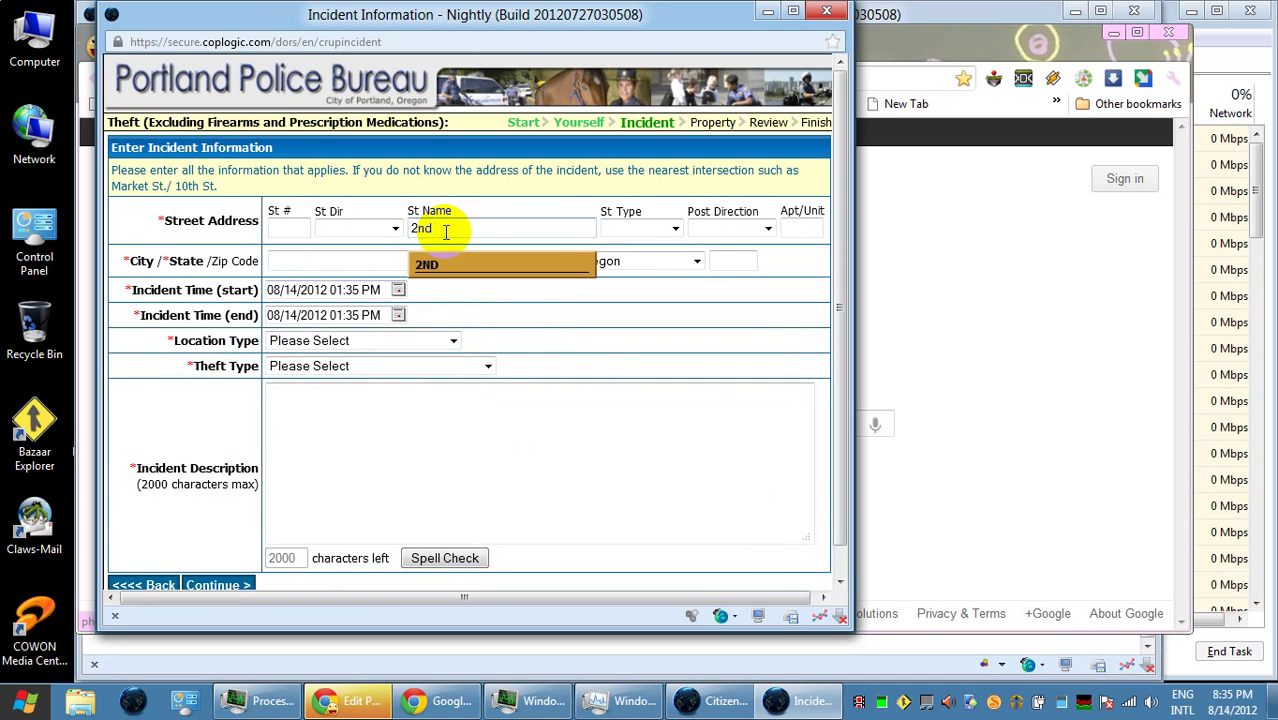
{"action": "type", "text": "Ave "}
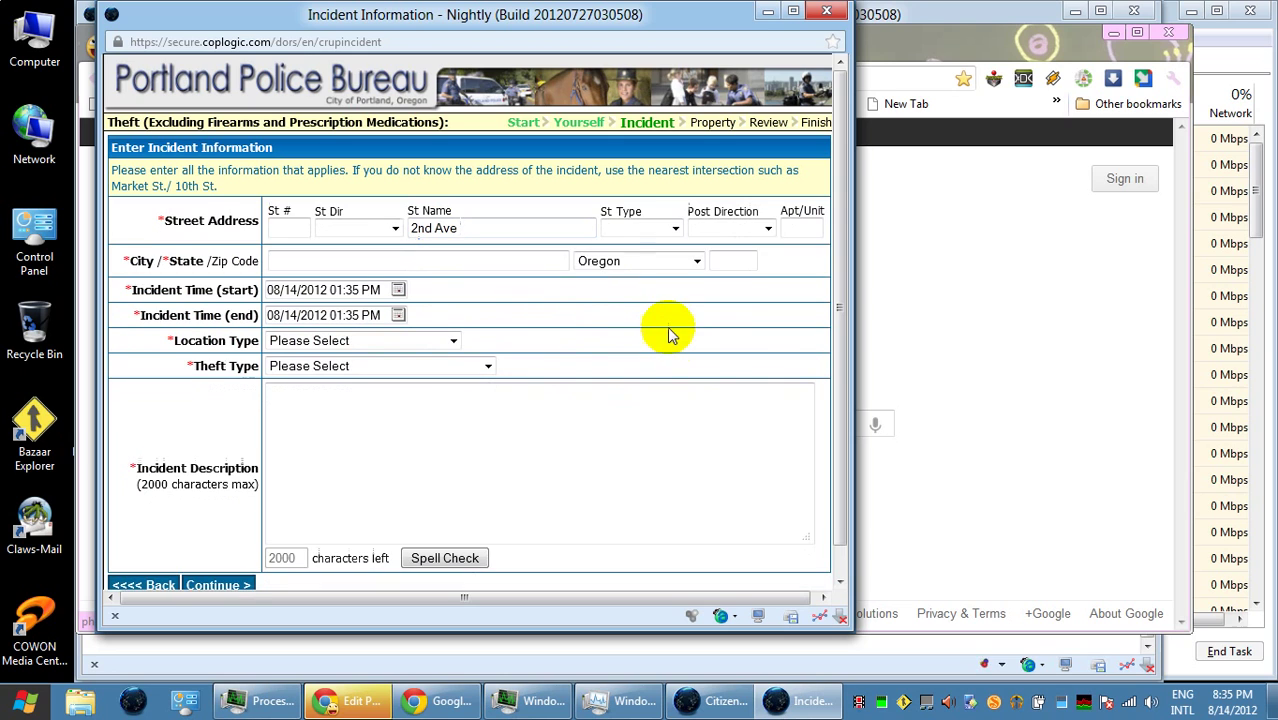
{"action": "type", "text": "and Co"}
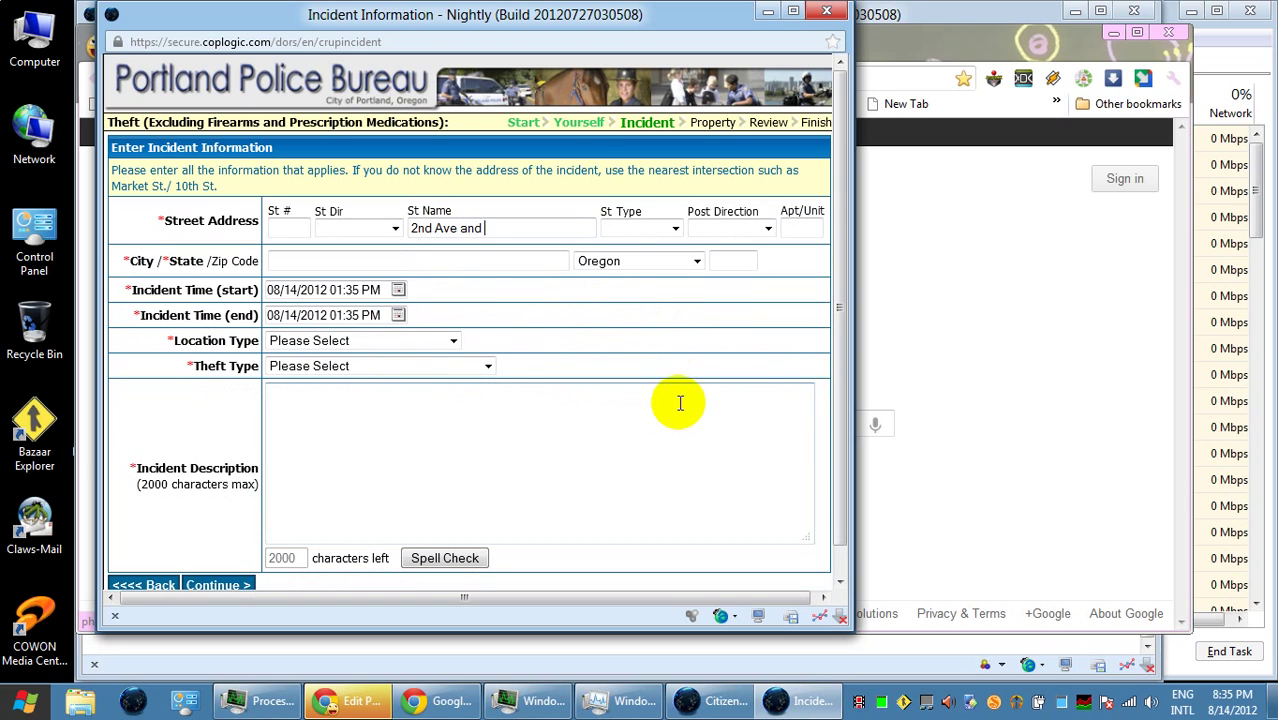
{"action": "left_click", "coordinate": [681, 441]}
{"action": "type", "text": "u"}
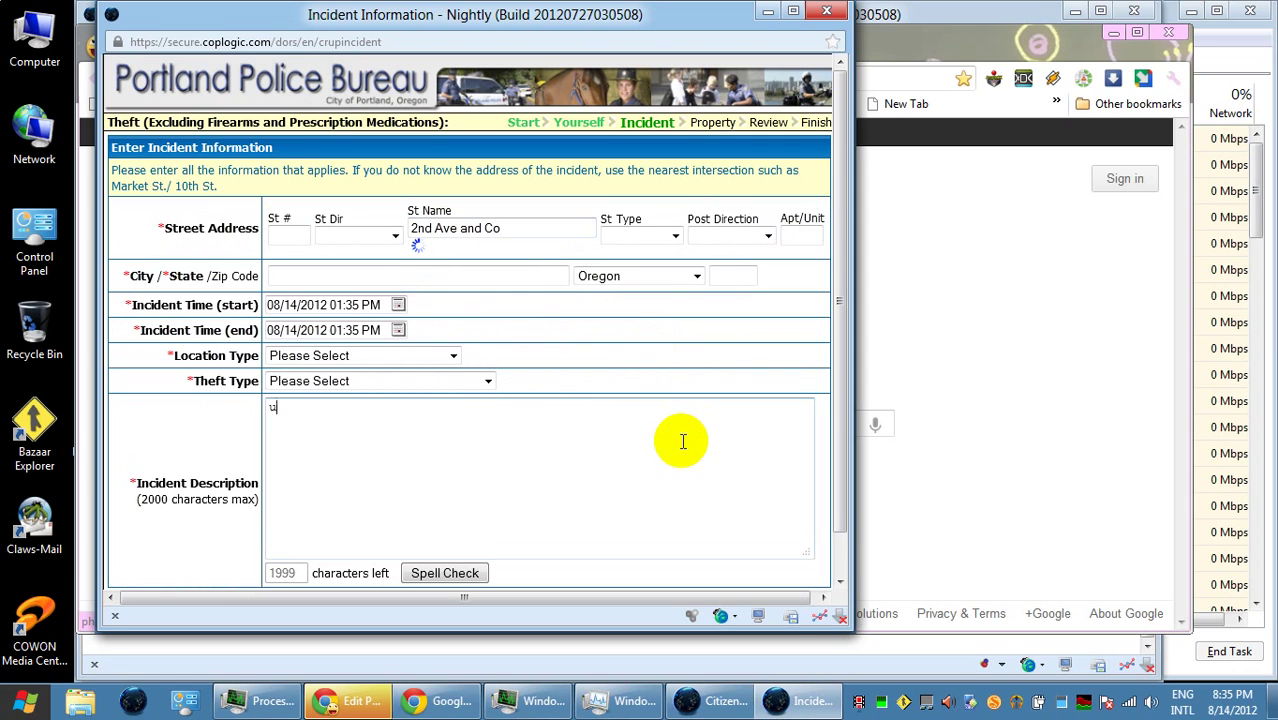
{"action": "key", "text": "BackSpace"}
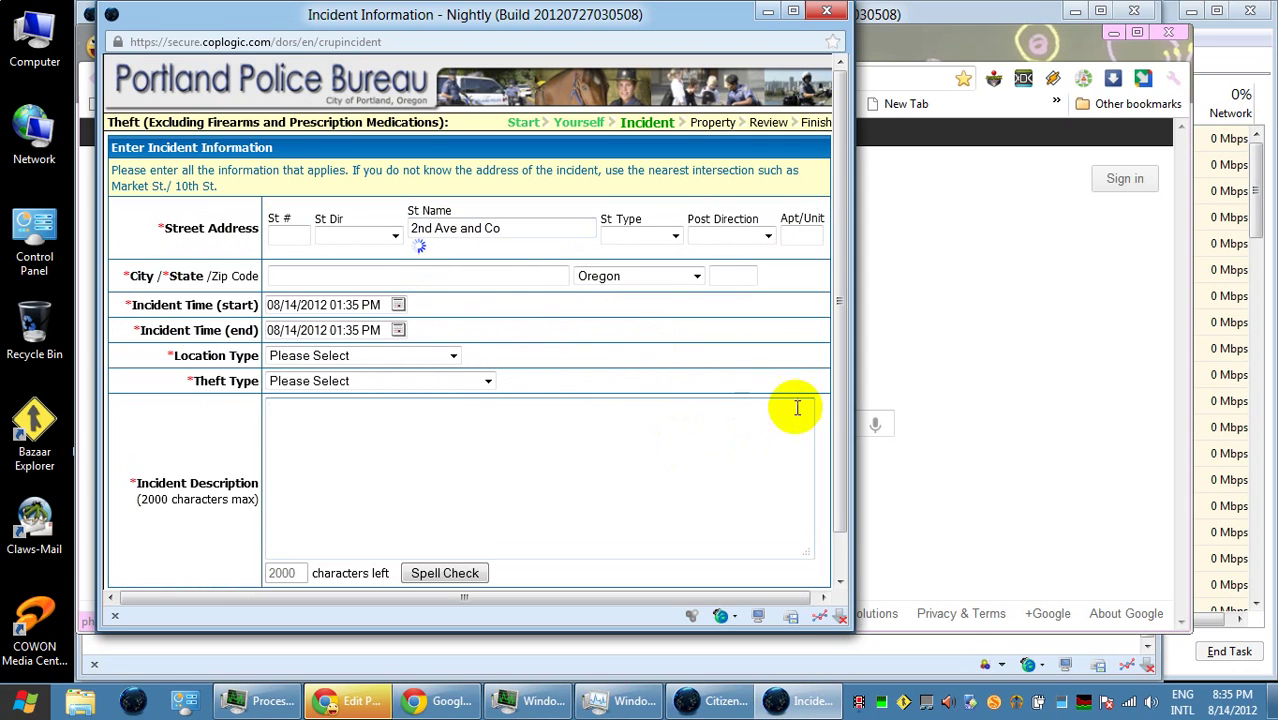
{"action": "left_click", "coordinate": [526, 229]}
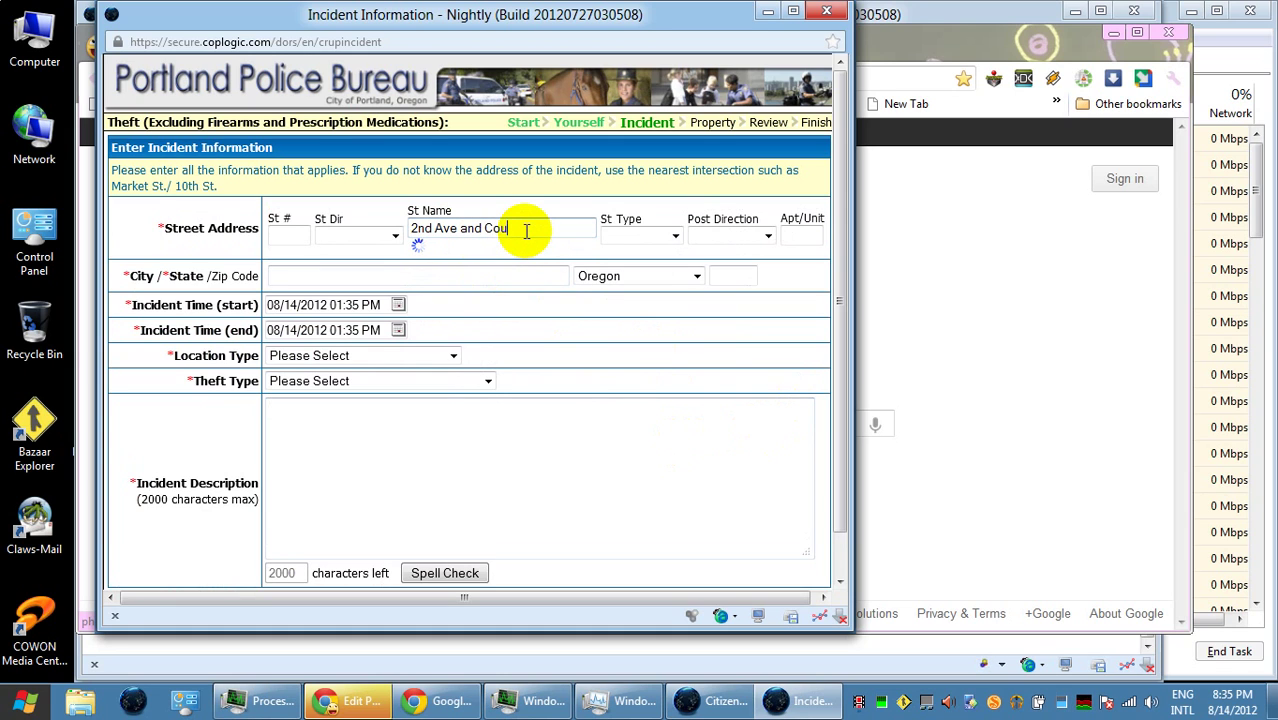
{"action": "type", "text": "re"}
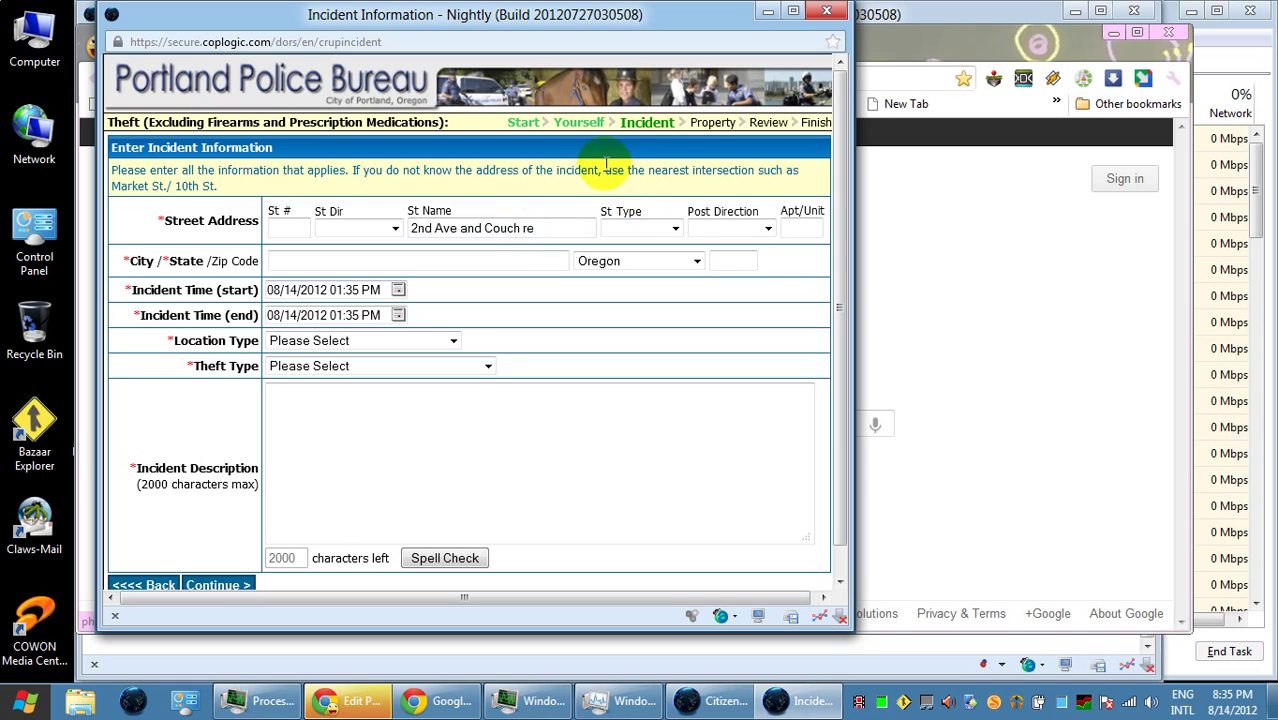
{"action": "key", "text": "BackSpace"}
{"action": "key", "text": "BackSpace"}
{"action": "type", "text": "Street"}
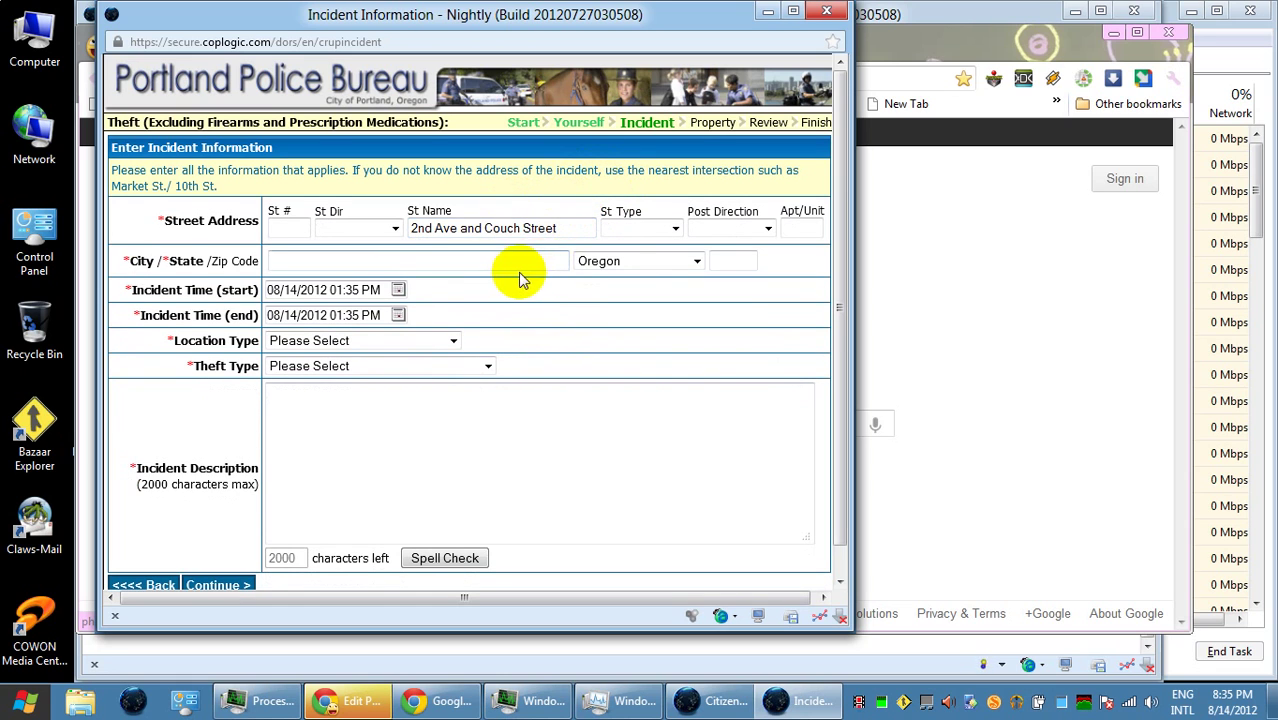
- Set the incident city to Portland and the zip code to 97209
{"action": "left_click", "coordinate": [334, 257]}
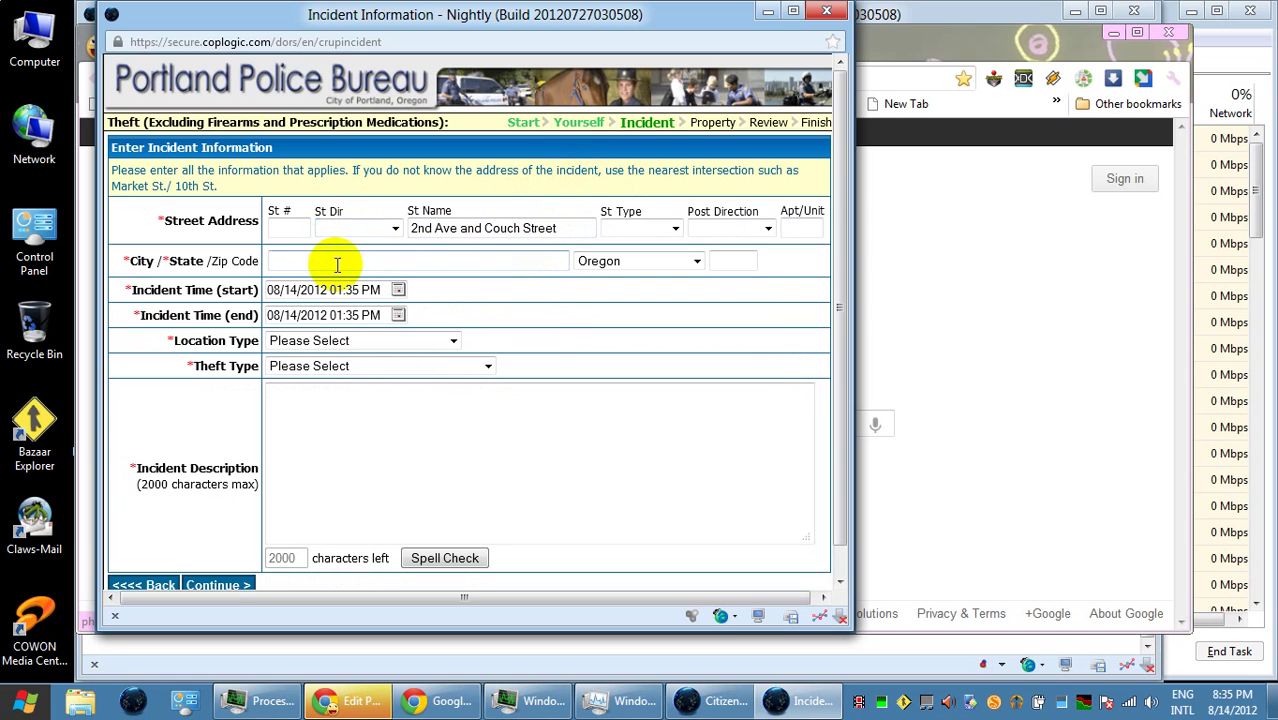
{"action": "type", "text": "Po"}
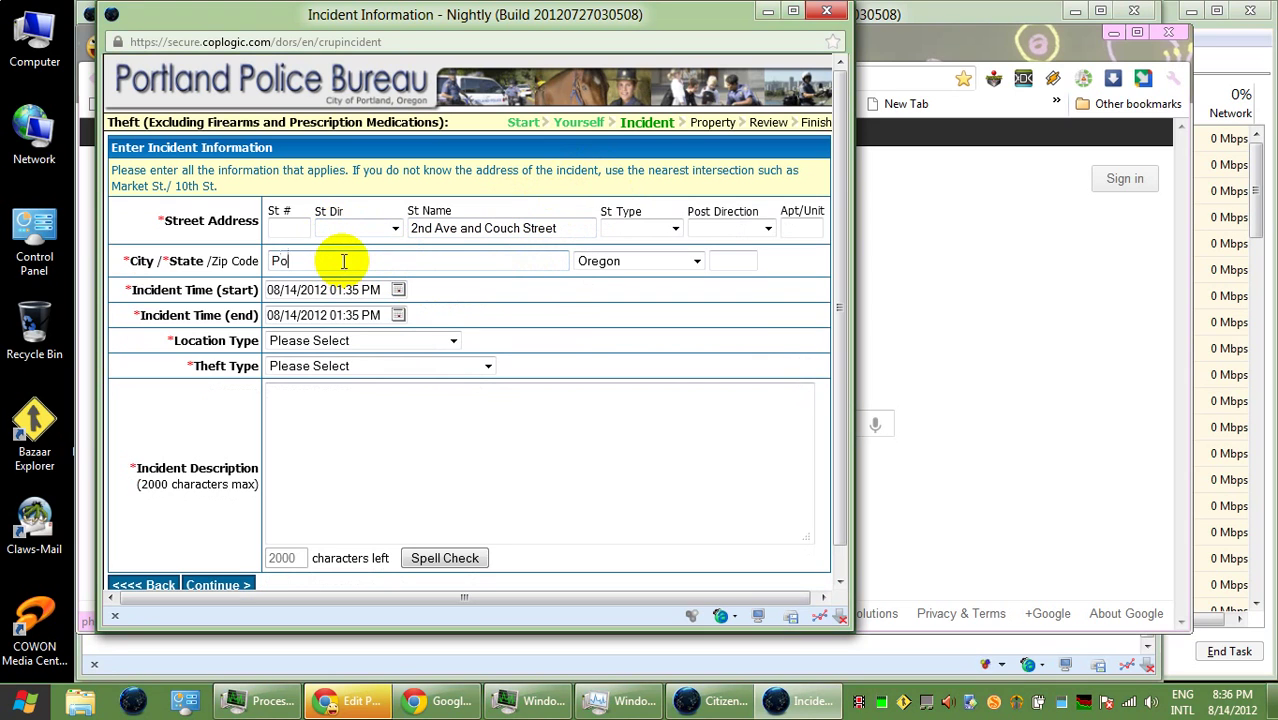
{"action": "type", "text": "rtland"}
{"action": "key", "text": "Tab"}
{"action": "key", "text": "Tab"}
{"action": "type", "text": "97209"}
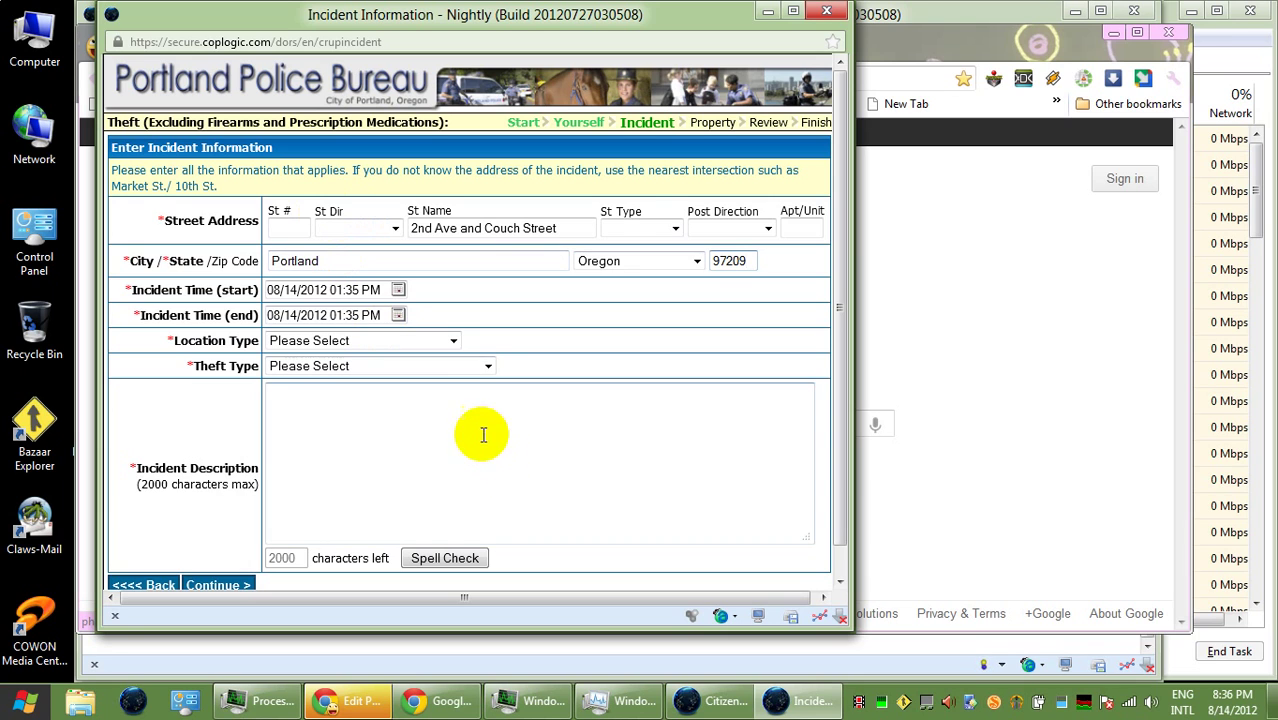
- Set the incident start time to 04:00 AM on 08/14/2012
{"action": "left_click", "coordinate": [398, 290]}
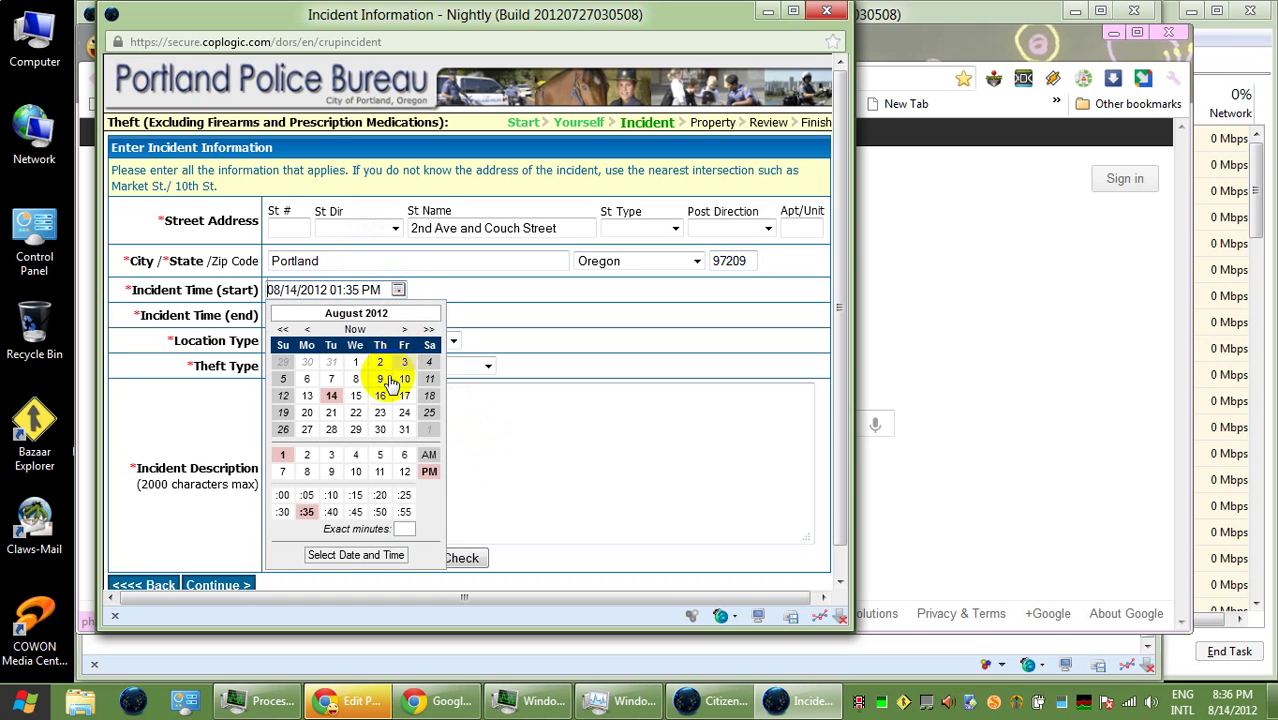
{"action": "left_click", "coordinate": [355, 456]}
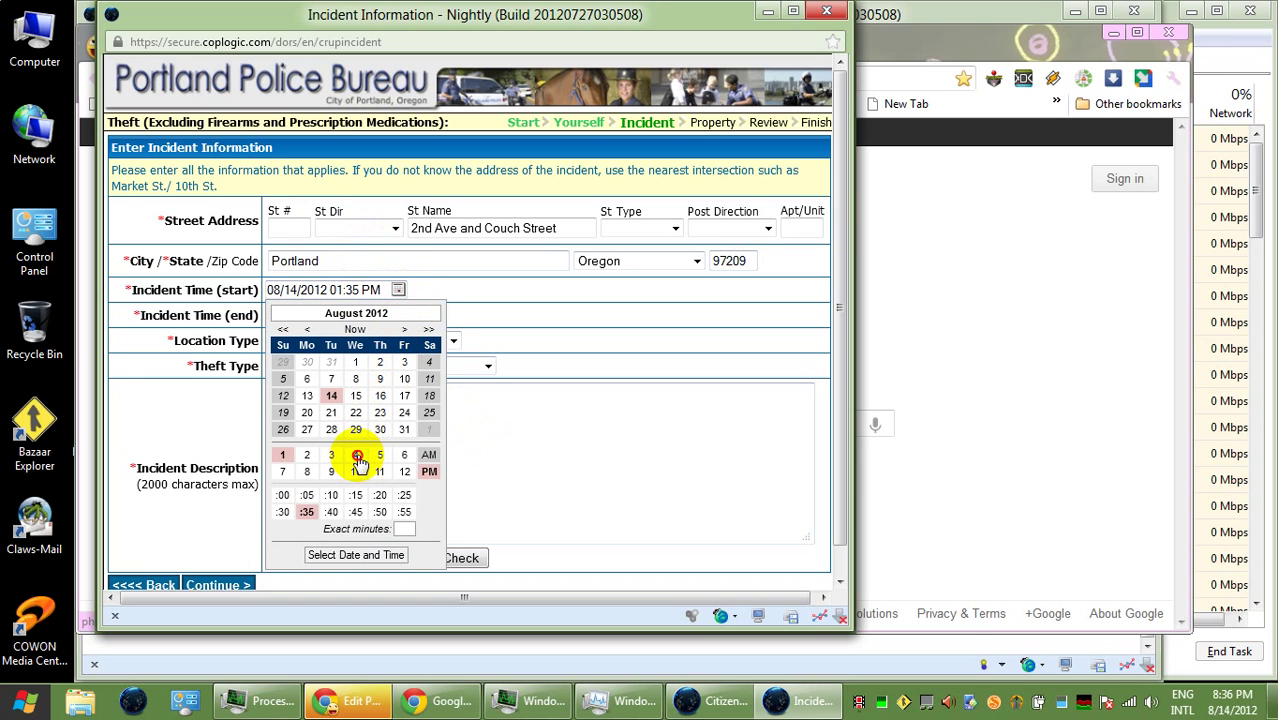
{"action": "left_click", "coordinate": [278, 500]}
{"action": "left_click", "coordinate": [429, 455]}
{"action": "left_click", "coordinate": [521, 320]}
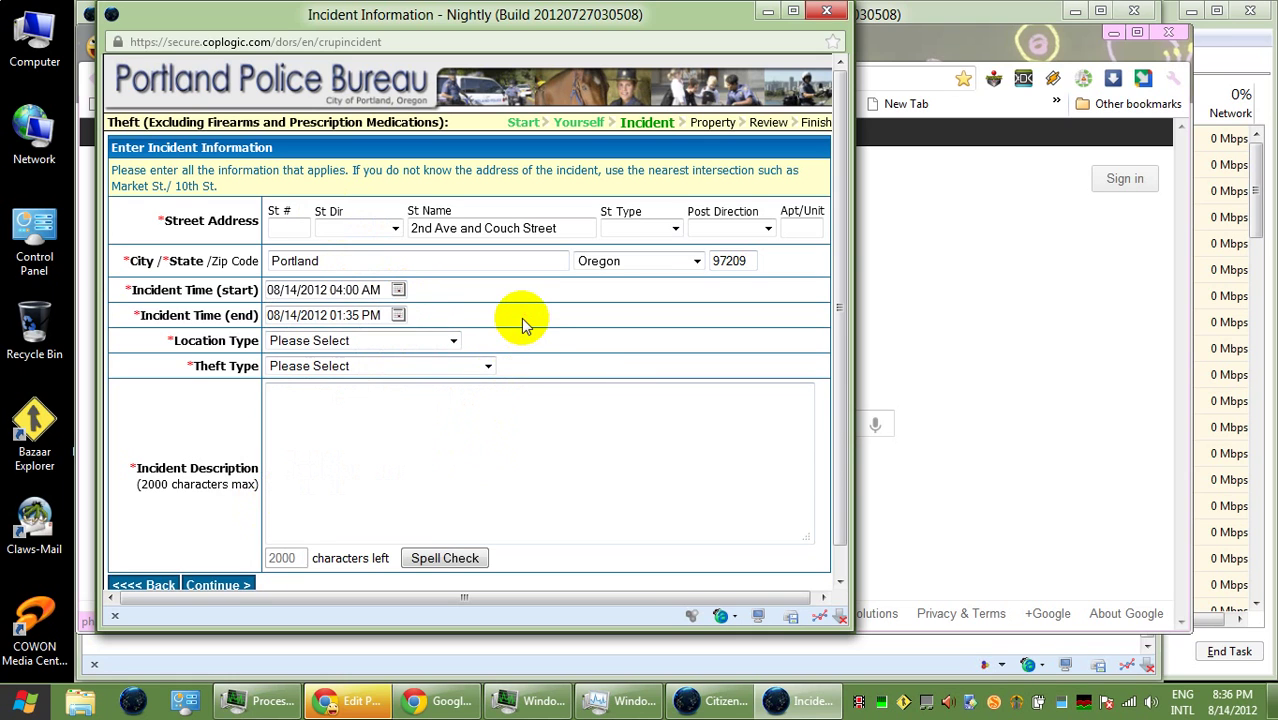
- Set the incident end time to 06:00 AM and close the date picker
{"action": "left_click", "coordinate": [398, 316]}
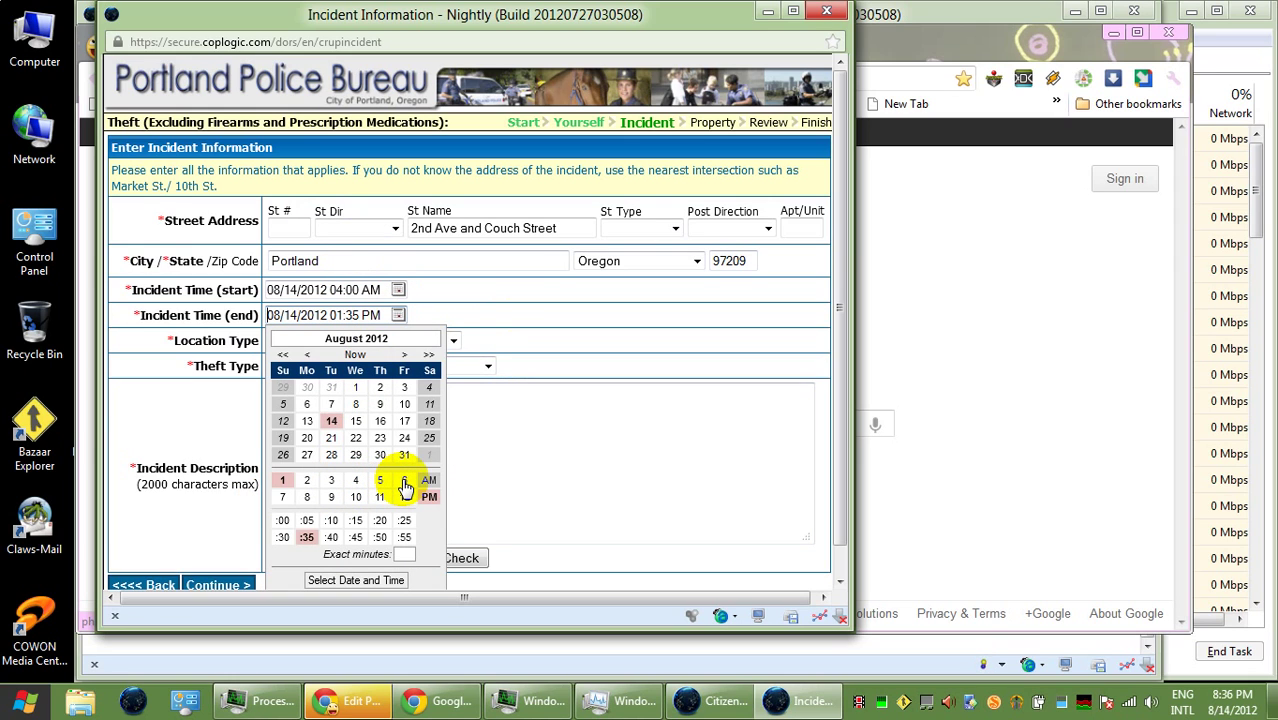
{"action": "left_click", "coordinate": [404, 482]}
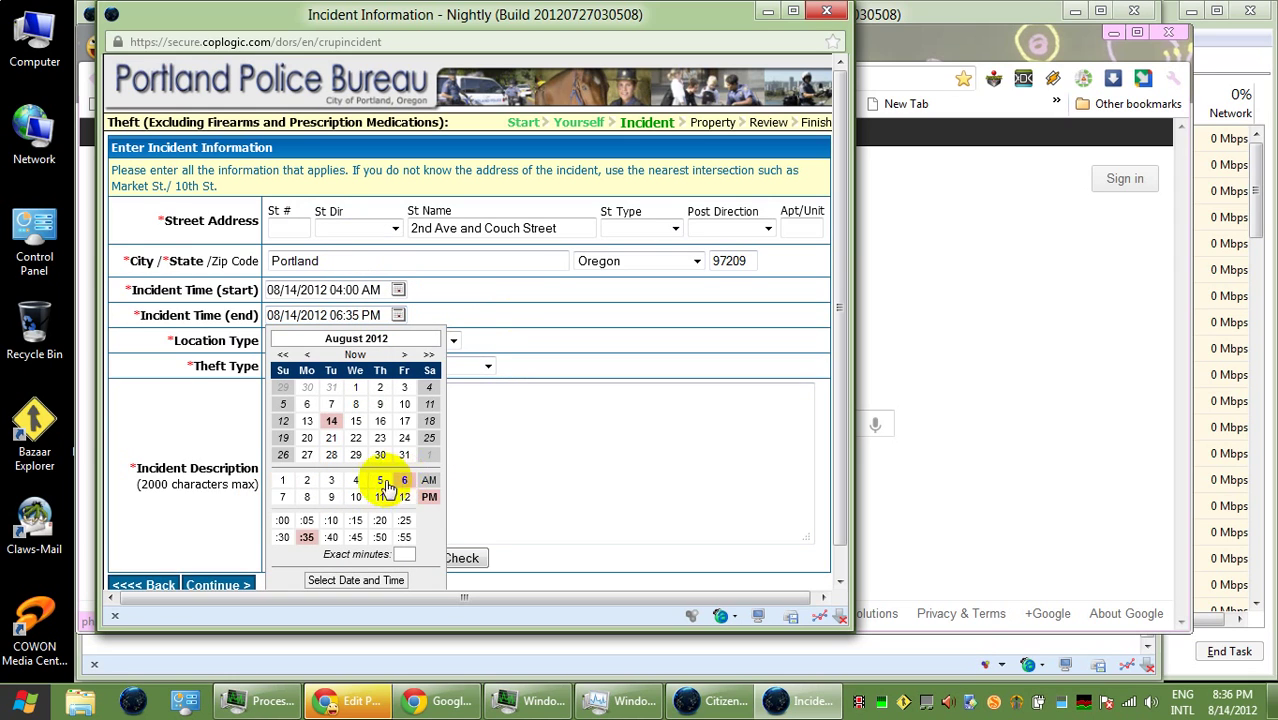
{"action": "left_click", "coordinate": [283, 522]}
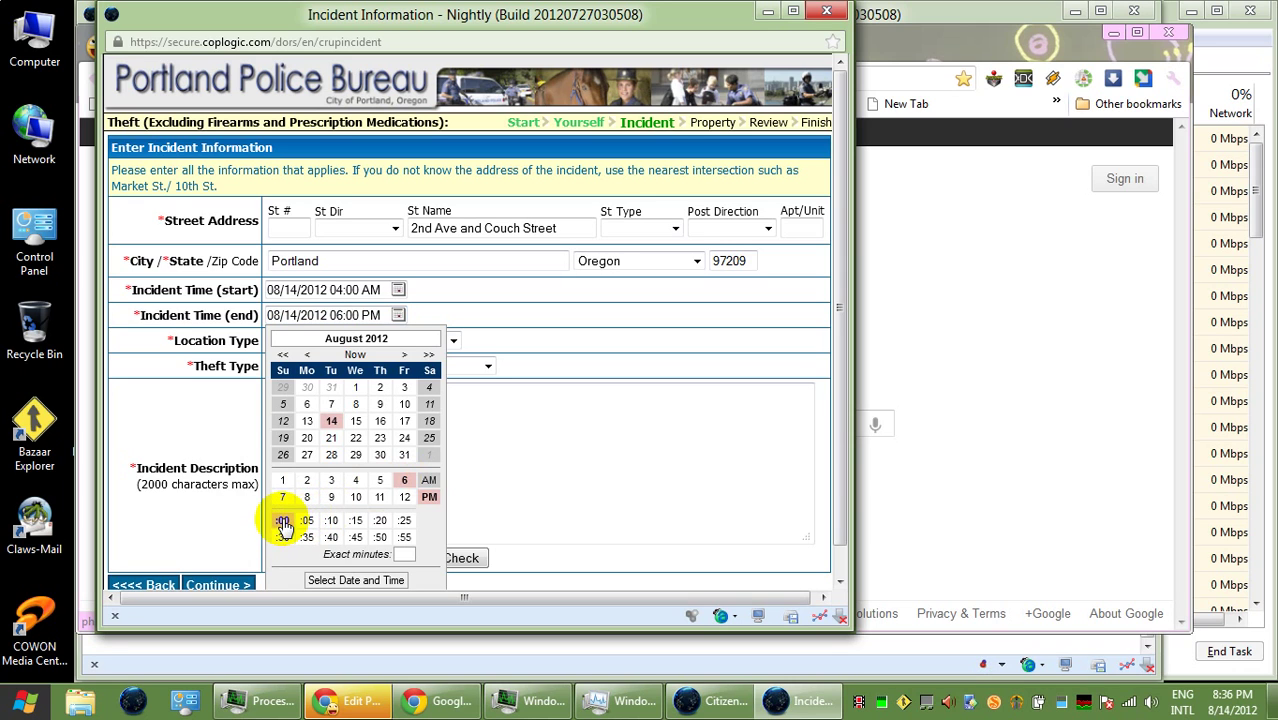
{"action": "left_click", "coordinate": [430, 482]}
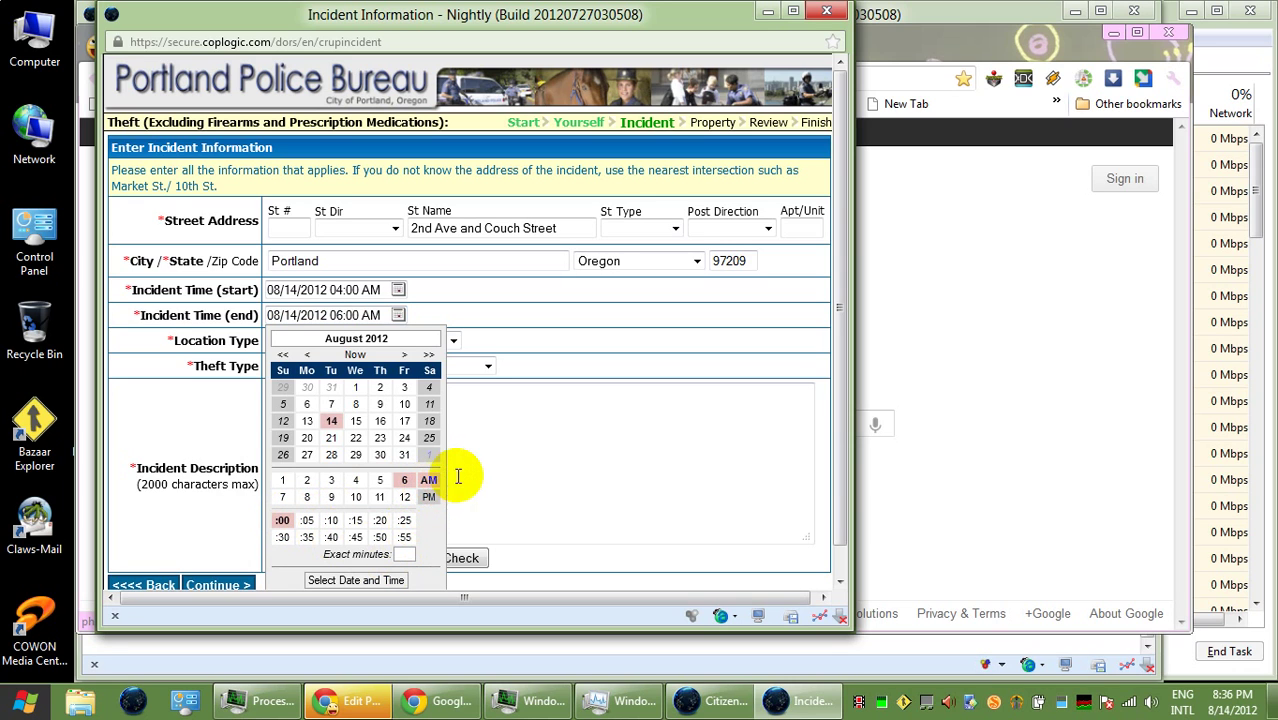
{"action": "left_click", "coordinate": [509, 466]}
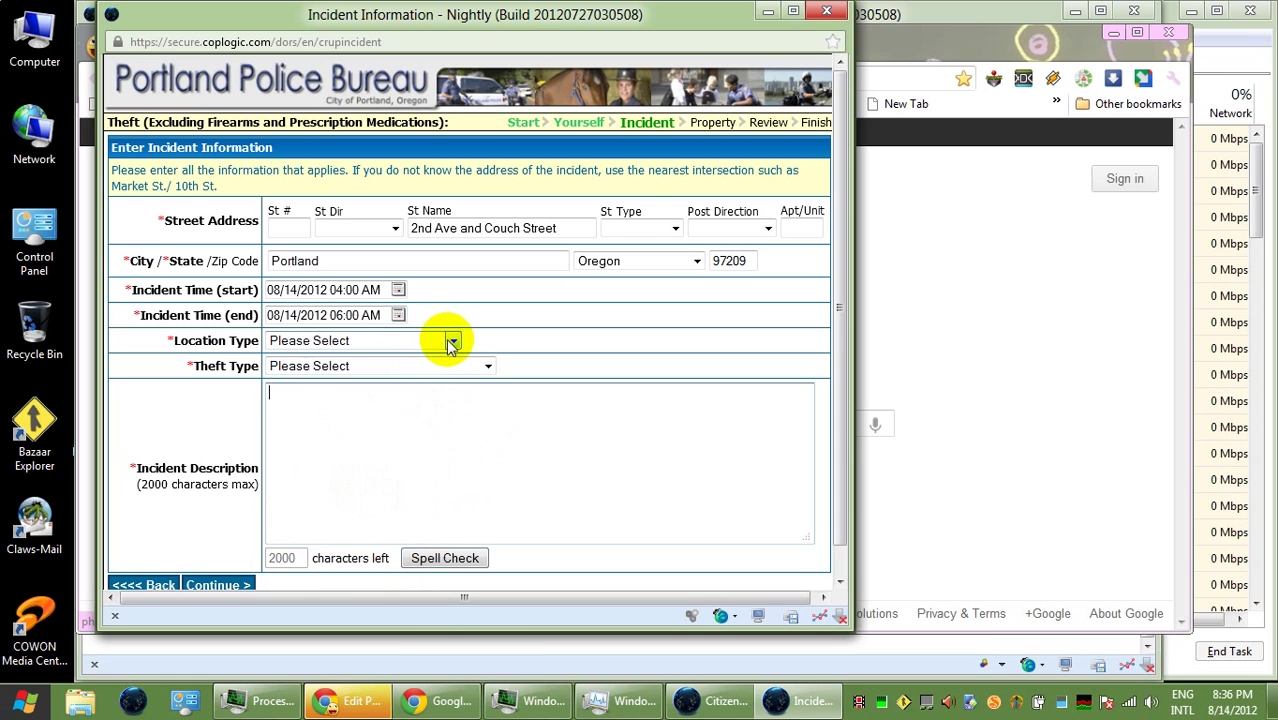
- Choose Street/Hwy/Sidewalk as location type and Theft All Others (Includes Residence) as theft type
{"action": "left_click", "coordinate": [451, 341]}
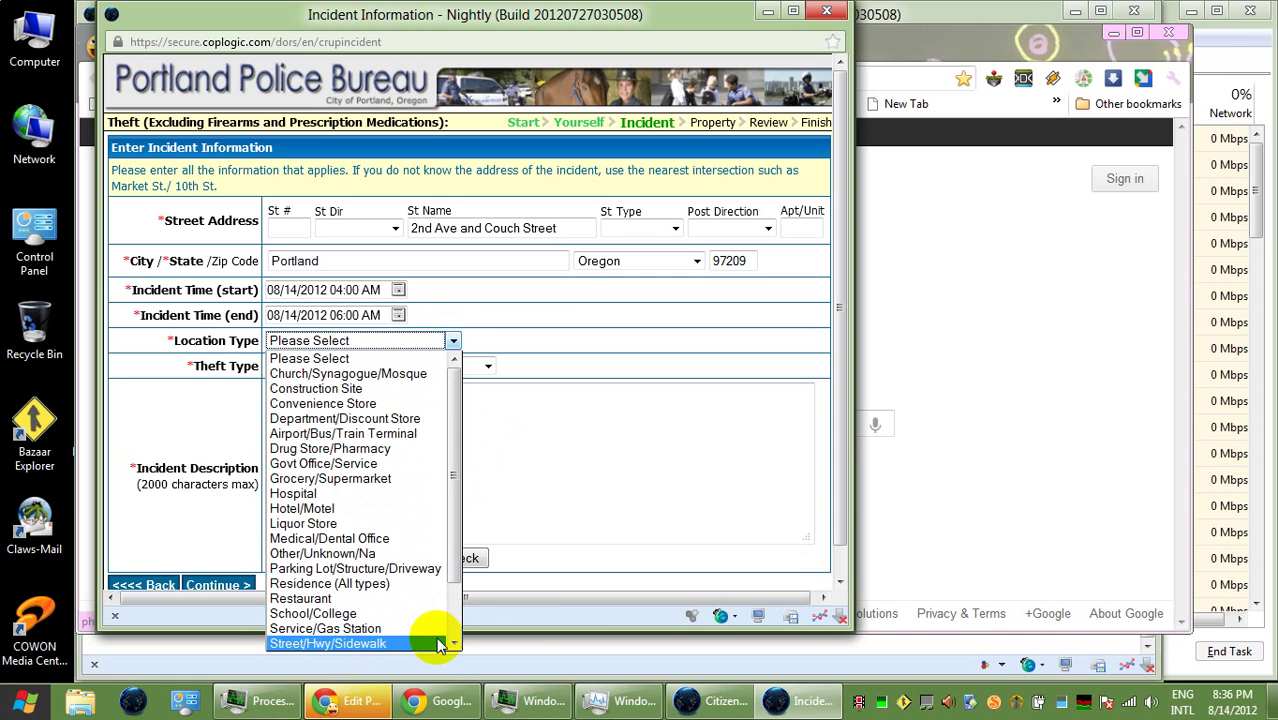
{"action": "left_click", "coordinate": [436, 642]}
{"action": "left_click", "coordinate": [445, 365]}
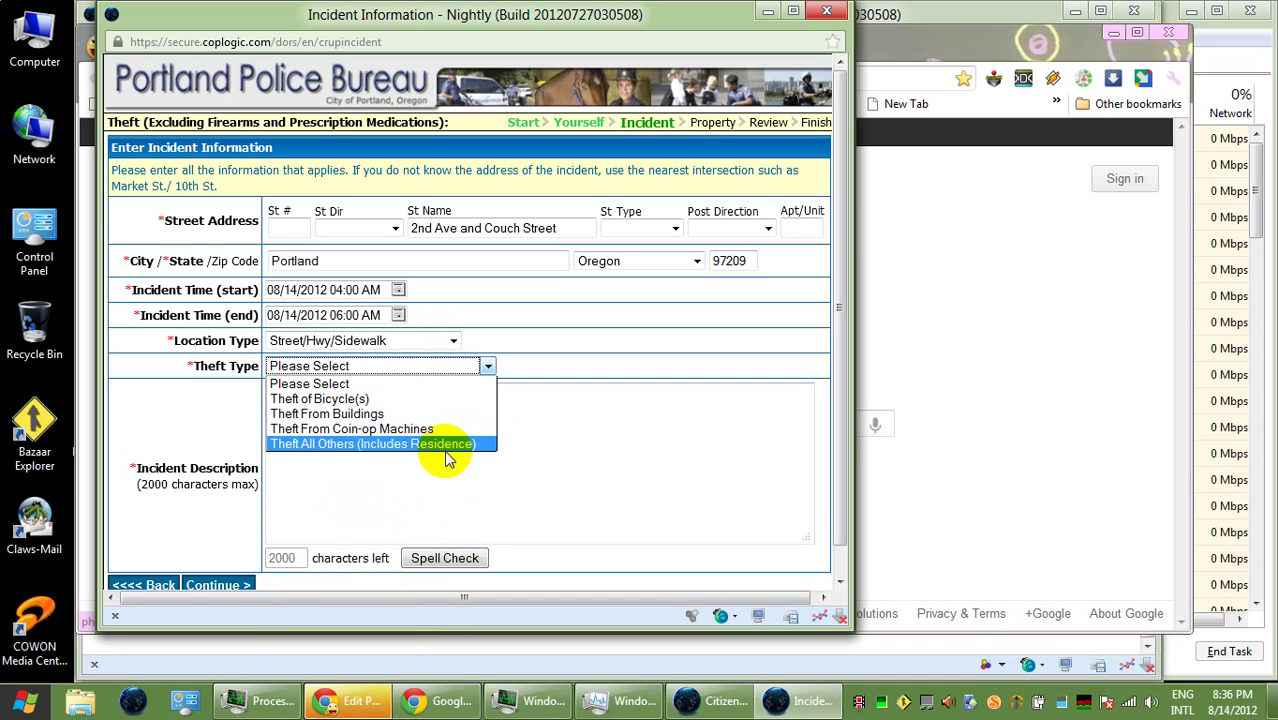
{"action": "left_click", "coordinate": [447, 450]}
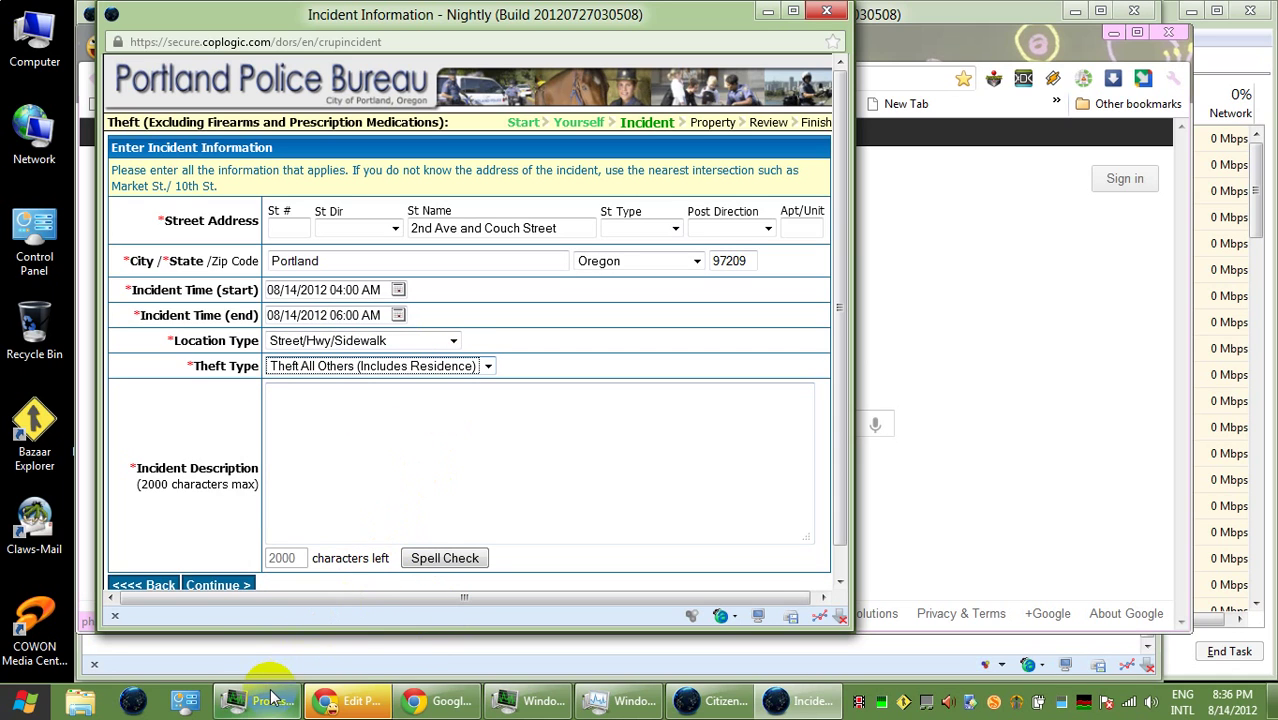
{"action": "mouse_move", "coordinate": [262, 700]}
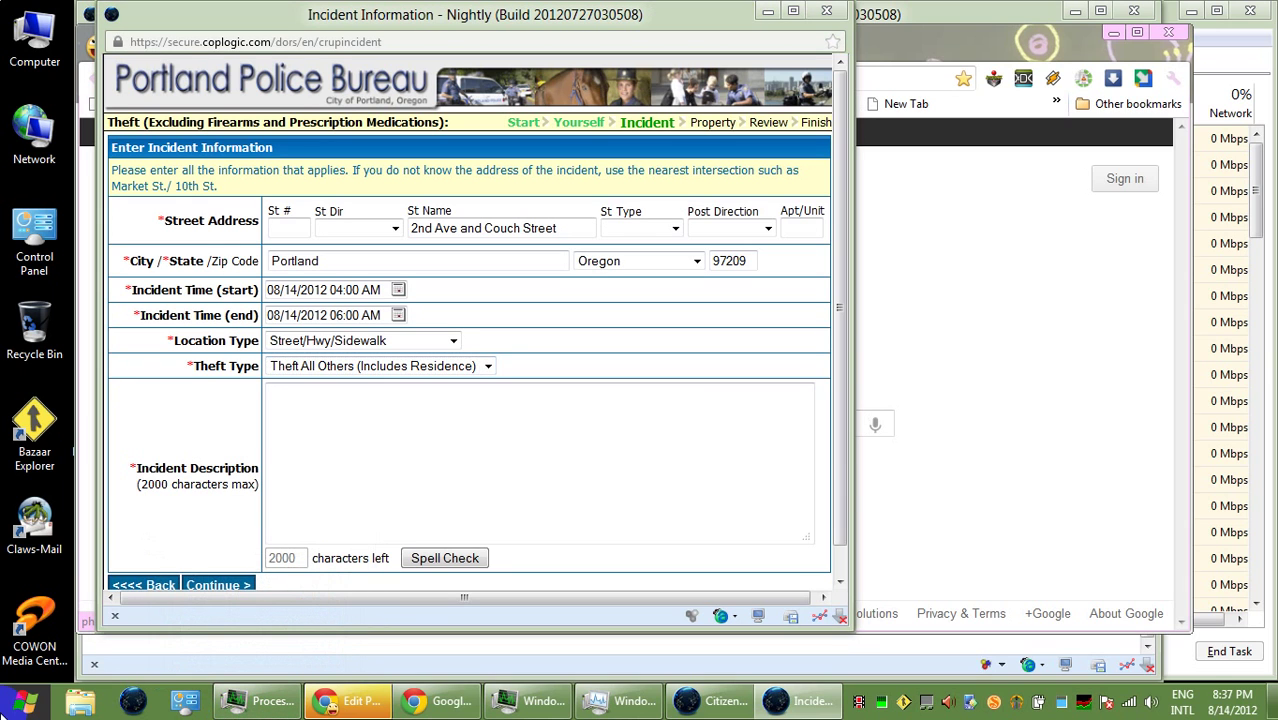
{"action": "key", "text": "super+c"}
{"action": "left_click", "coordinate": [285, 615]}
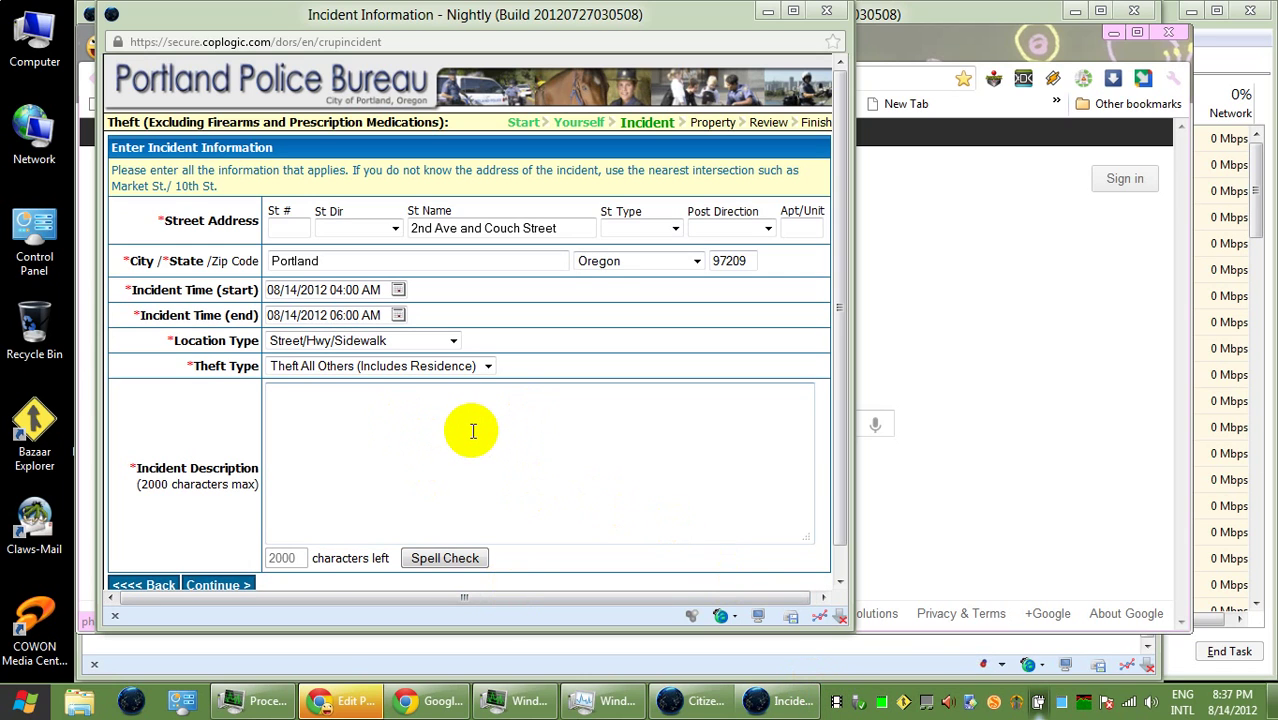
{"action": "right_click", "coordinate": [76, 709]}
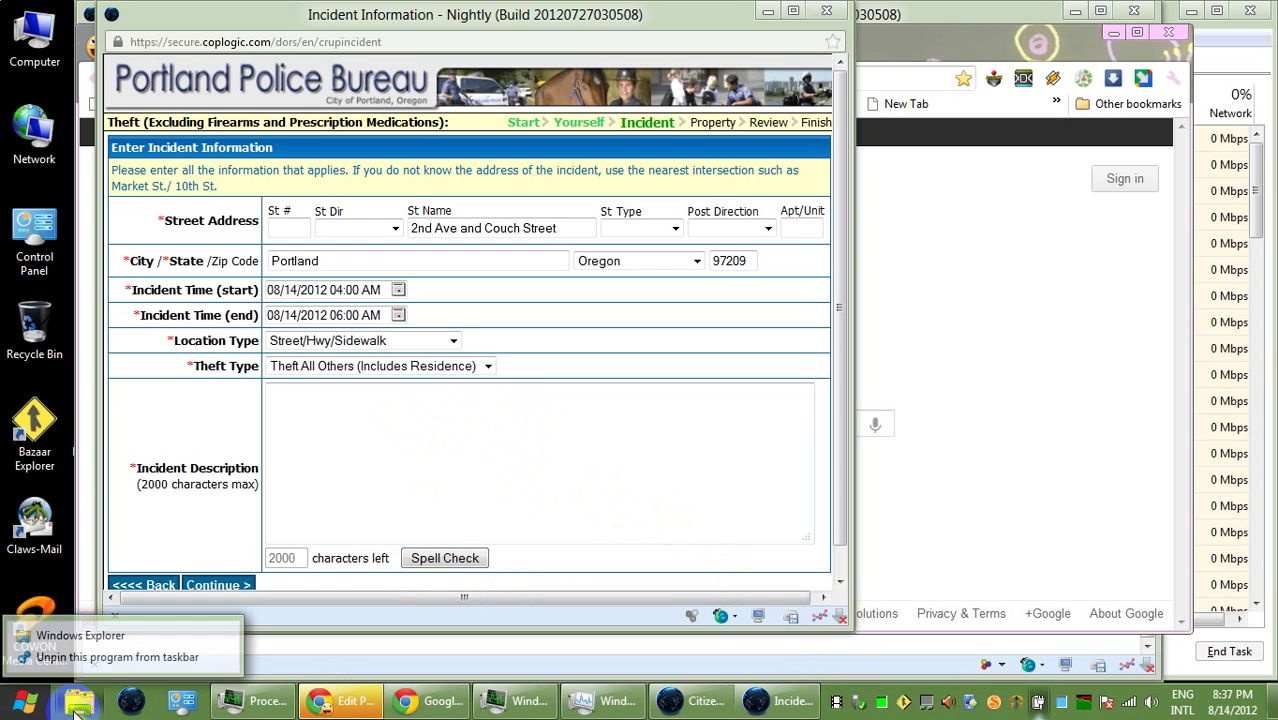
{"action": "left_click", "coordinate": [80, 627]}
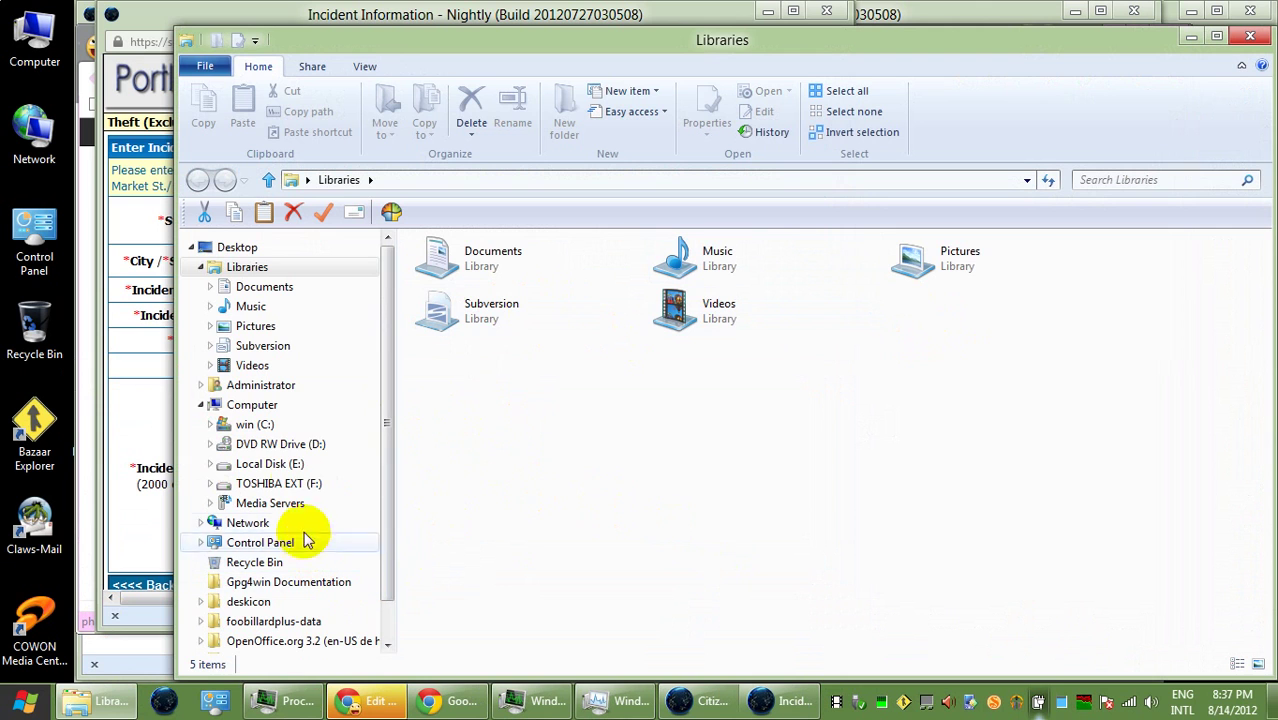
{"action": "left_click", "coordinate": [298, 483]}
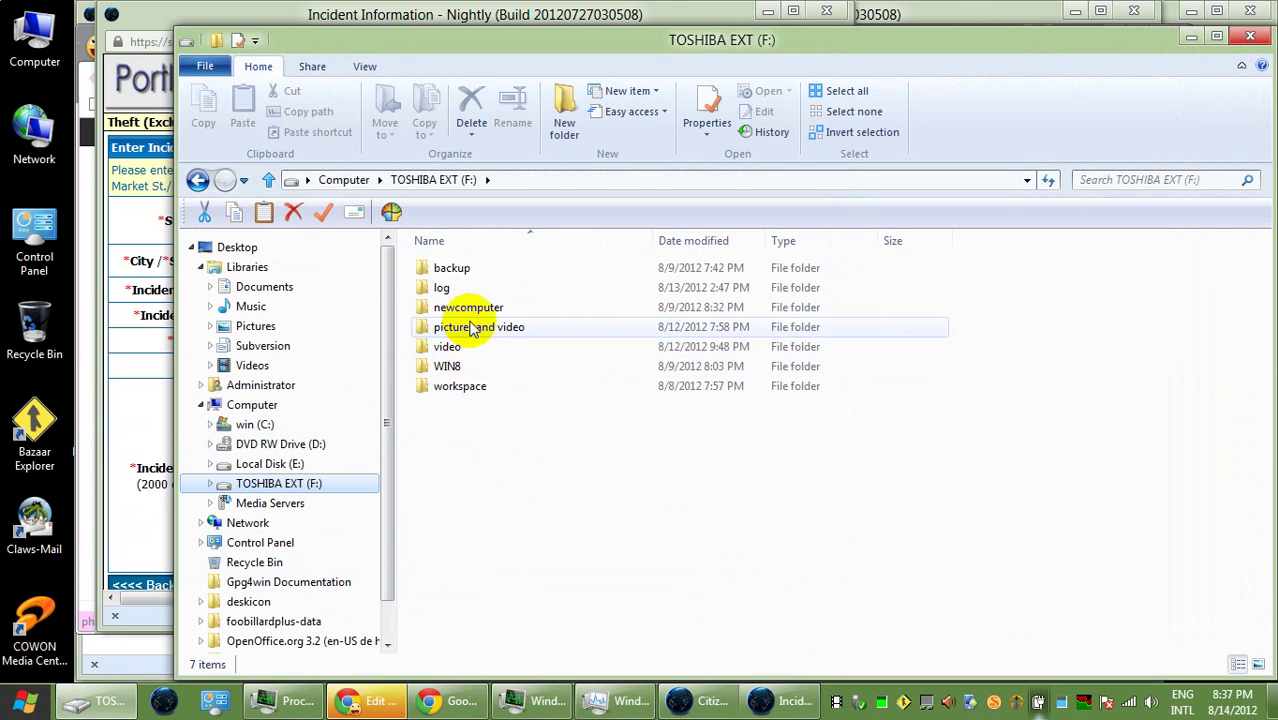
{"action": "double_click", "coordinate": [463, 287]}
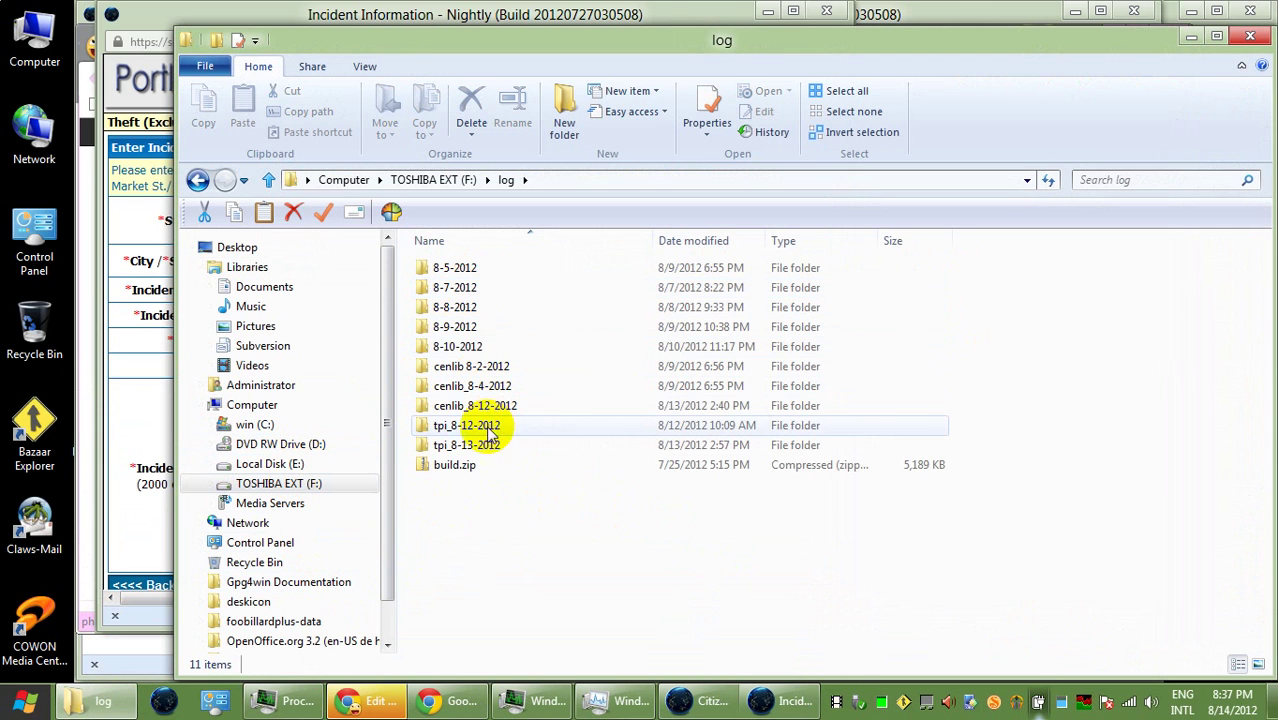
{"action": "left_click", "coordinate": [485, 430]}
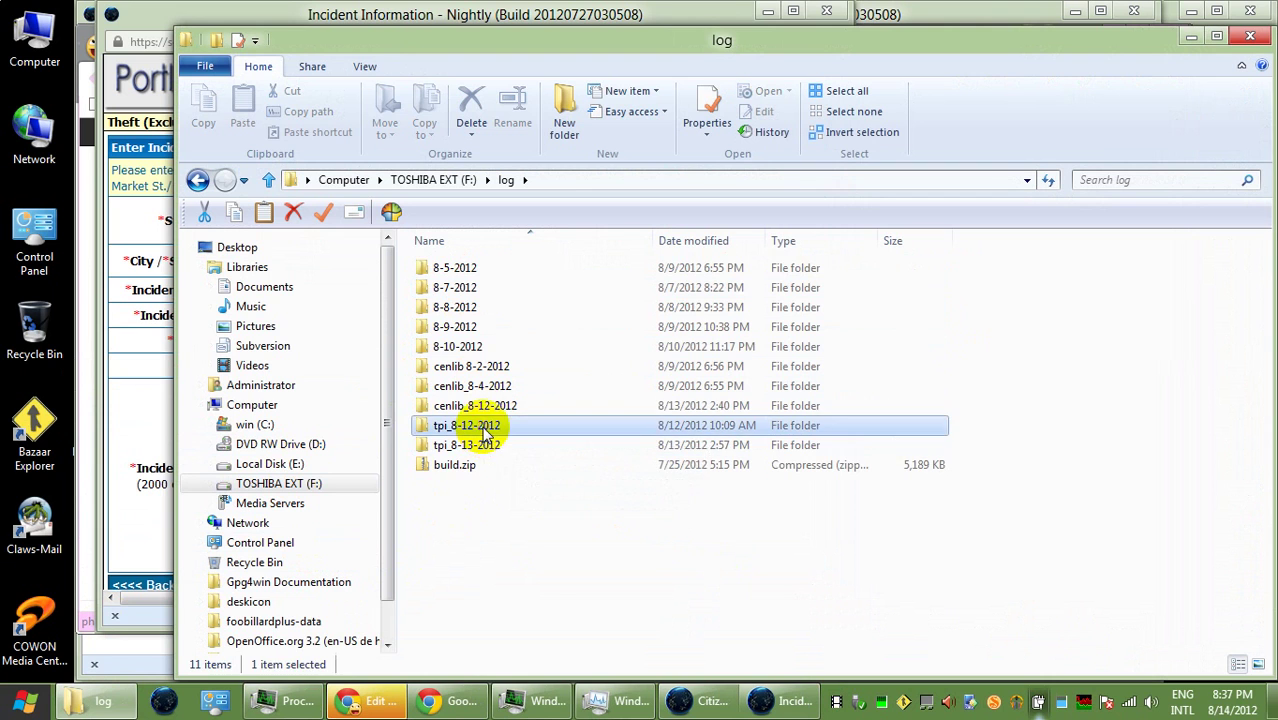
{"action": "double_click", "coordinate": [485, 430]}
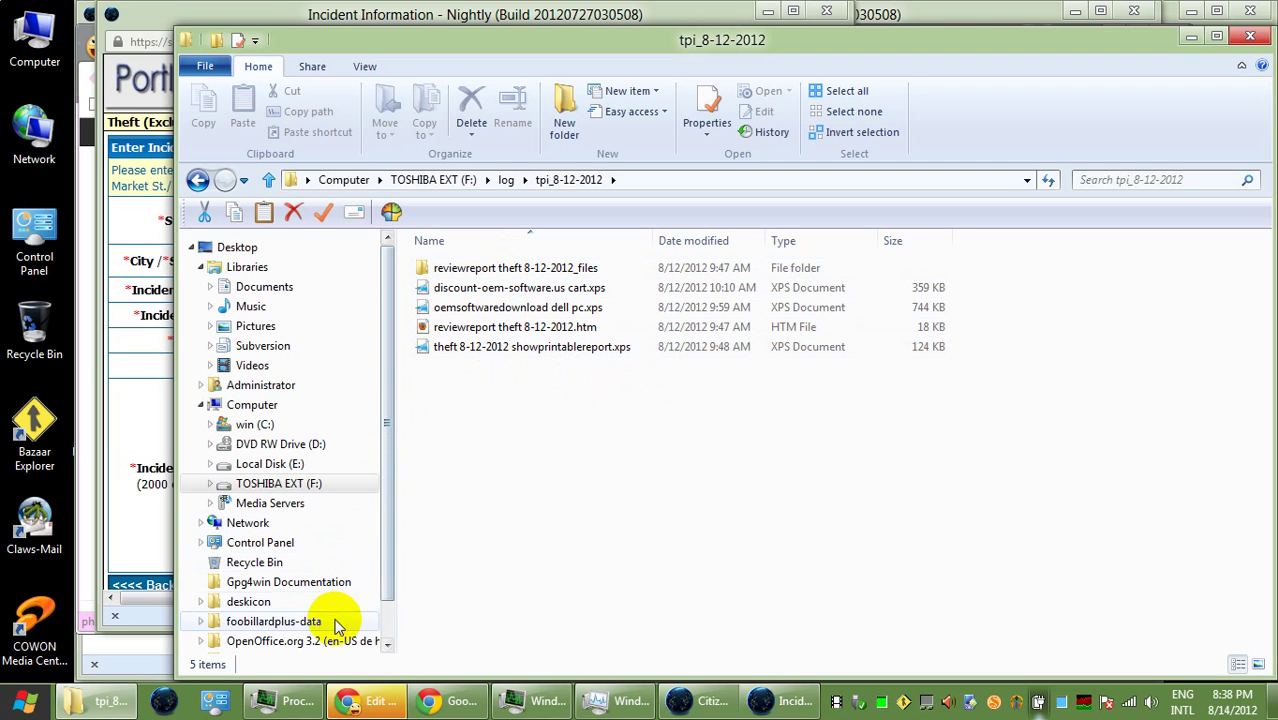
{"action": "left_click", "coordinate": [507, 181]}
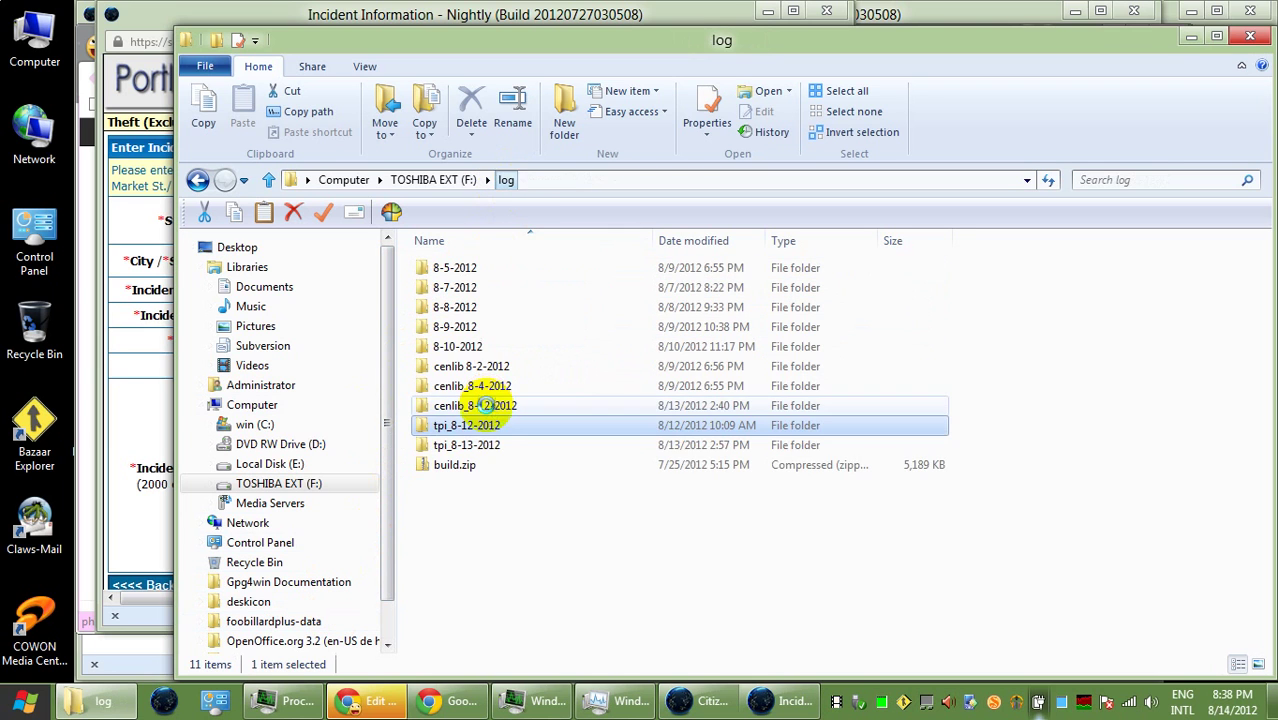
{"action": "double_click", "coordinate": [489, 441]}
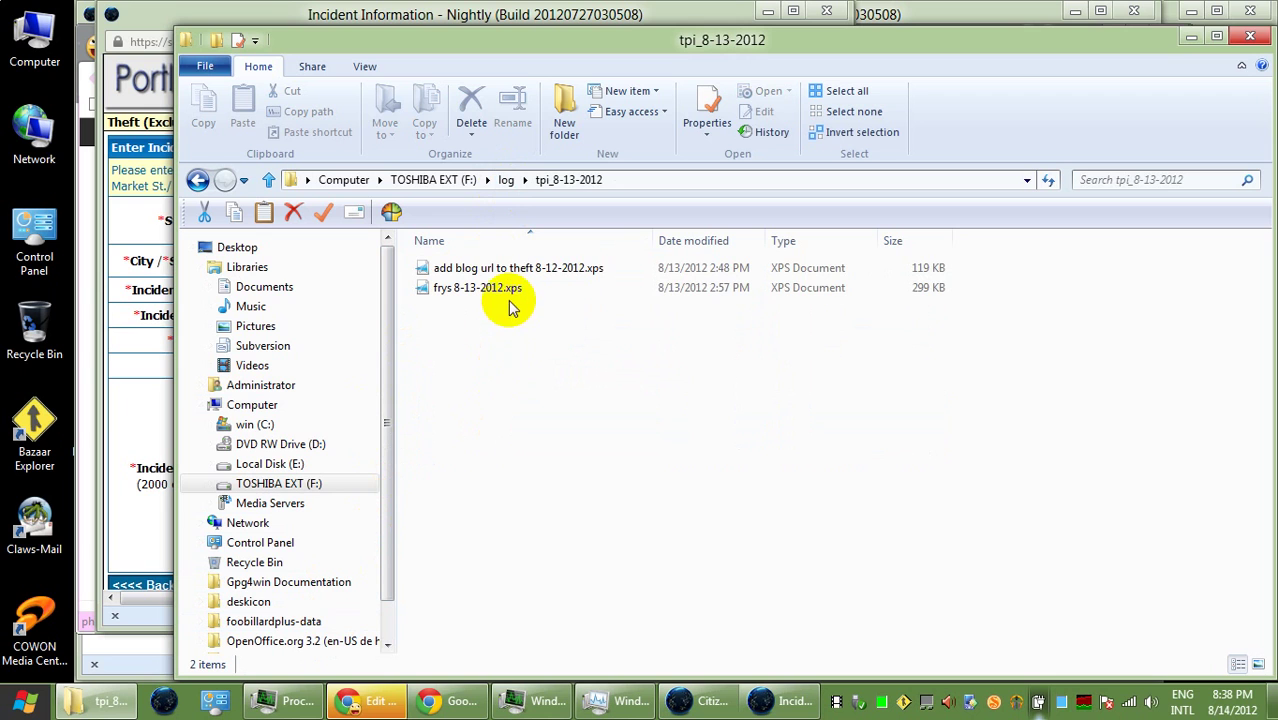
{"action": "left_click", "coordinate": [507, 180]}
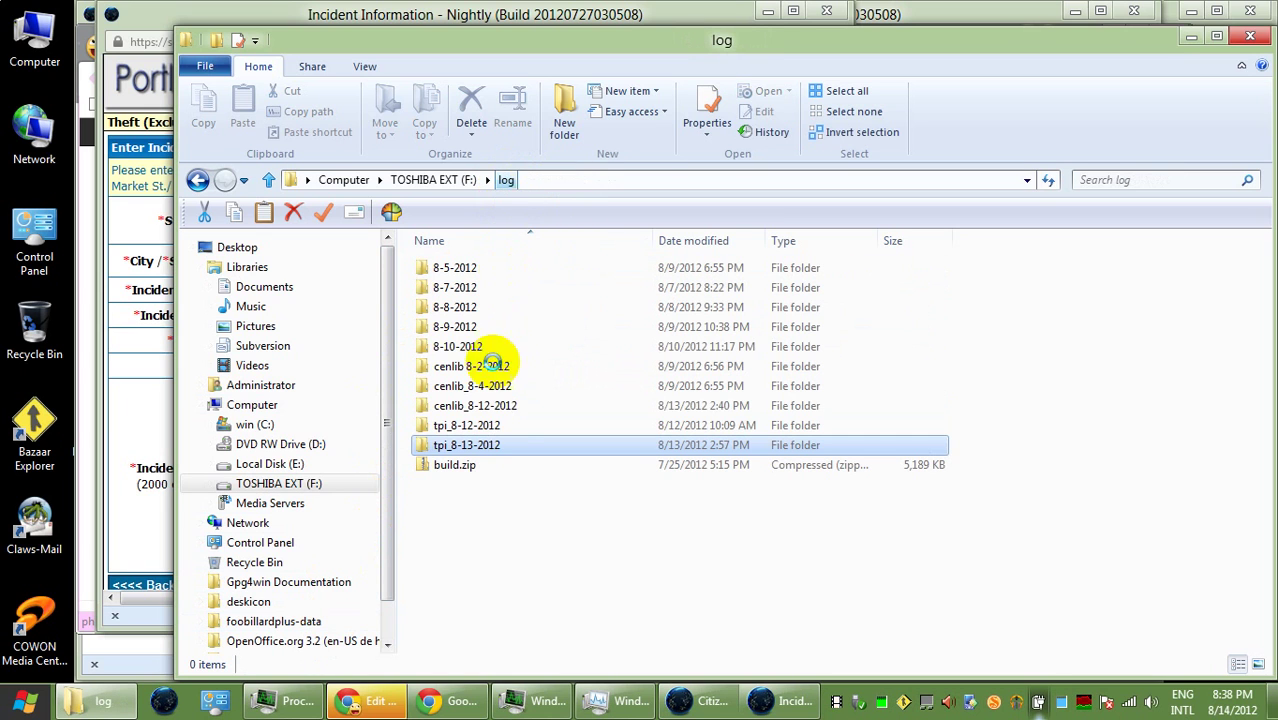
{"action": "double_click", "coordinate": [485, 405]}
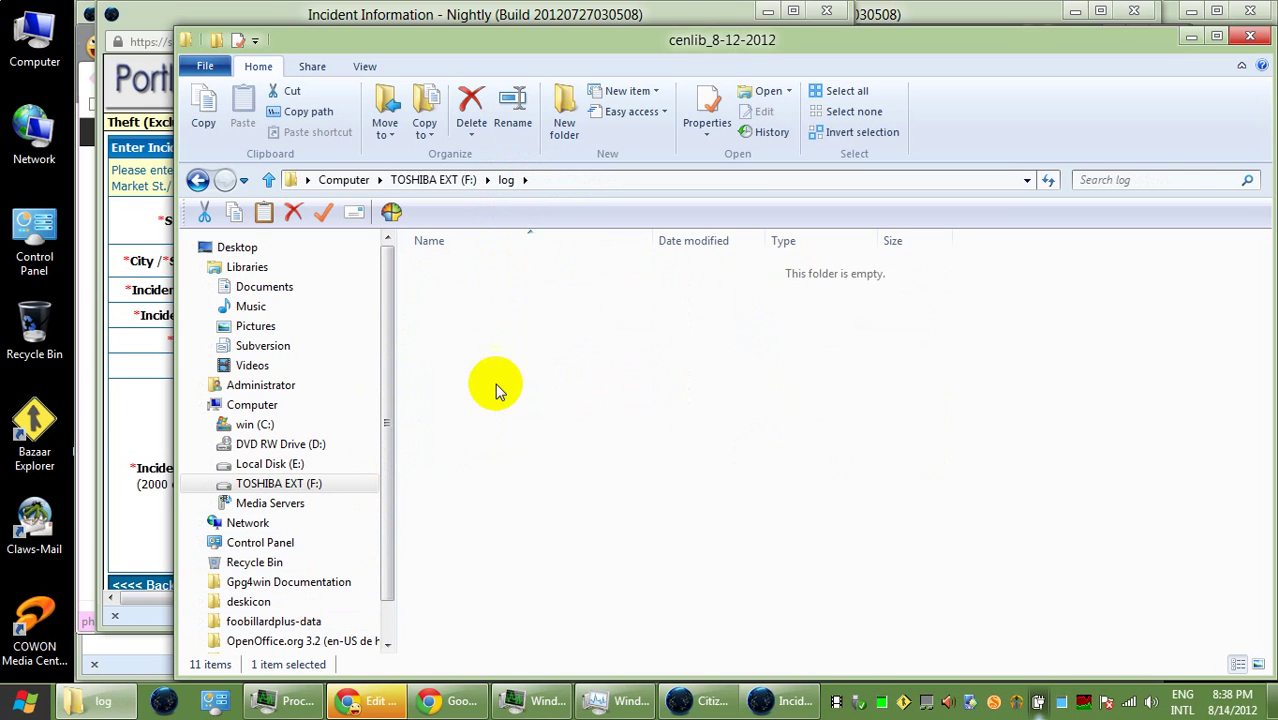
{"action": "left_click", "coordinate": [565, 295]}
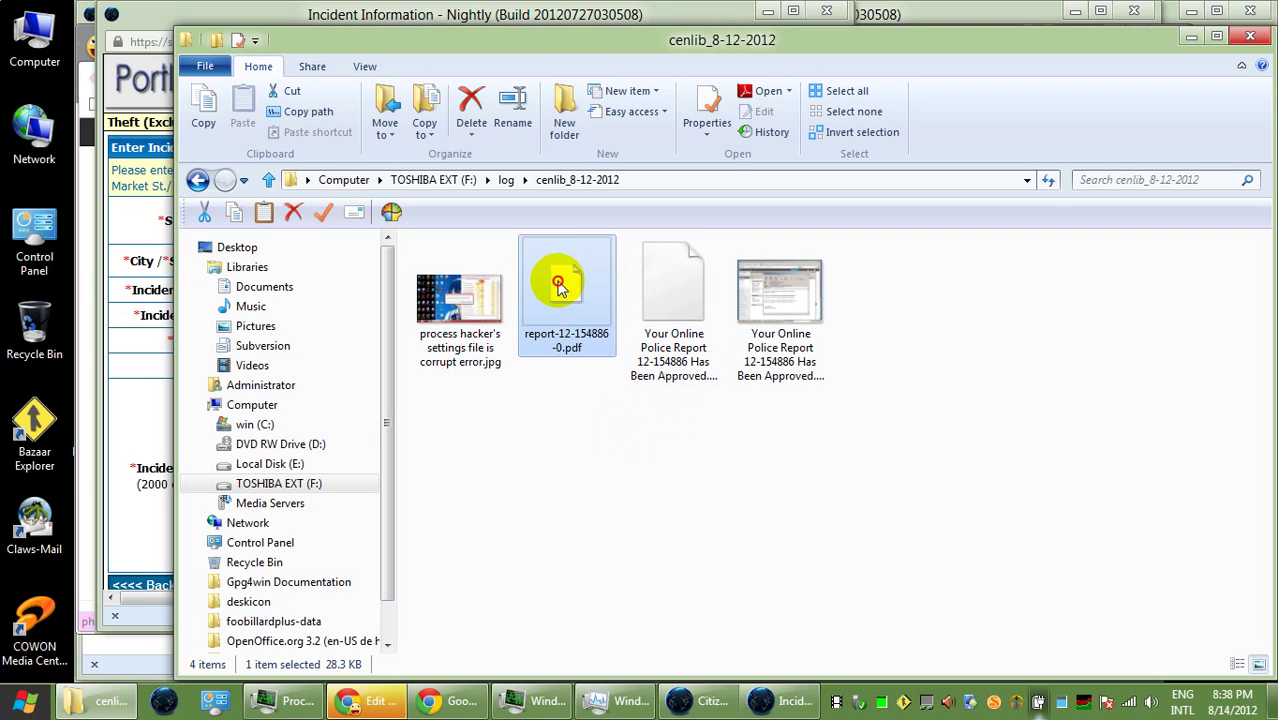
{"action": "double_click", "coordinate": [560, 360]}
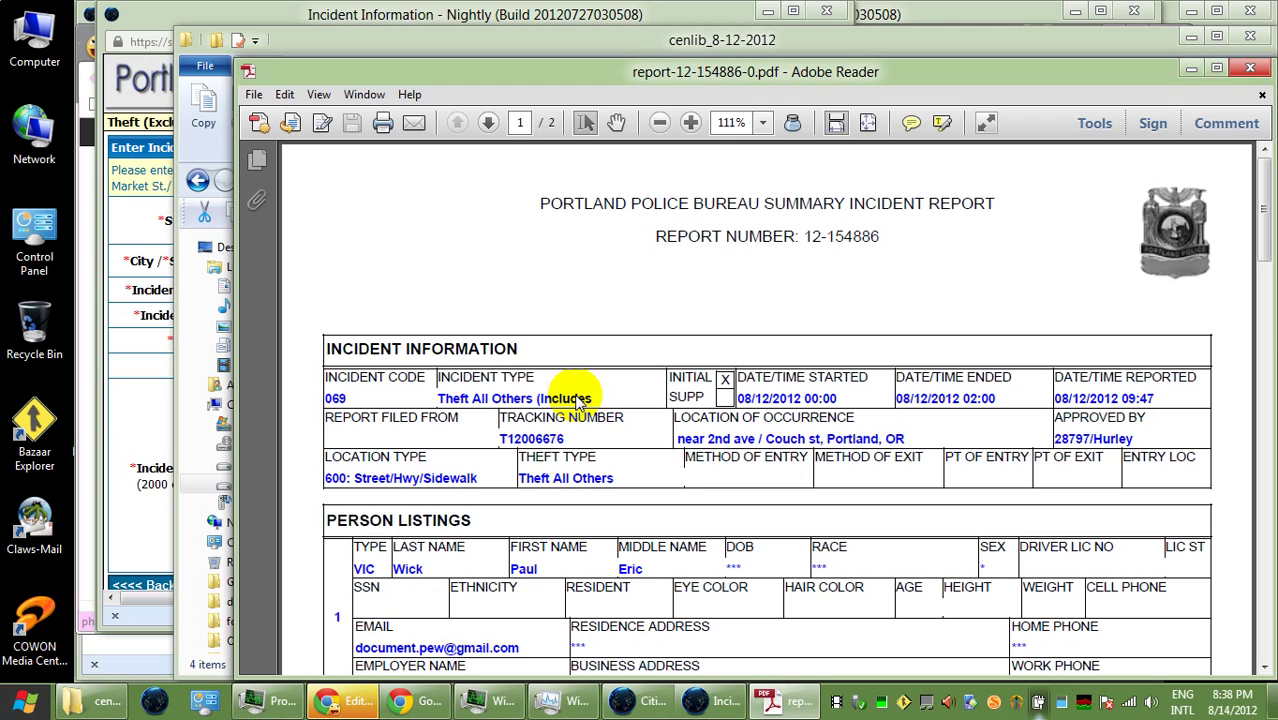
{"action": "scroll", "coordinate": [640, 420], "scroll_direction": "down", "scroll_amount": 9}
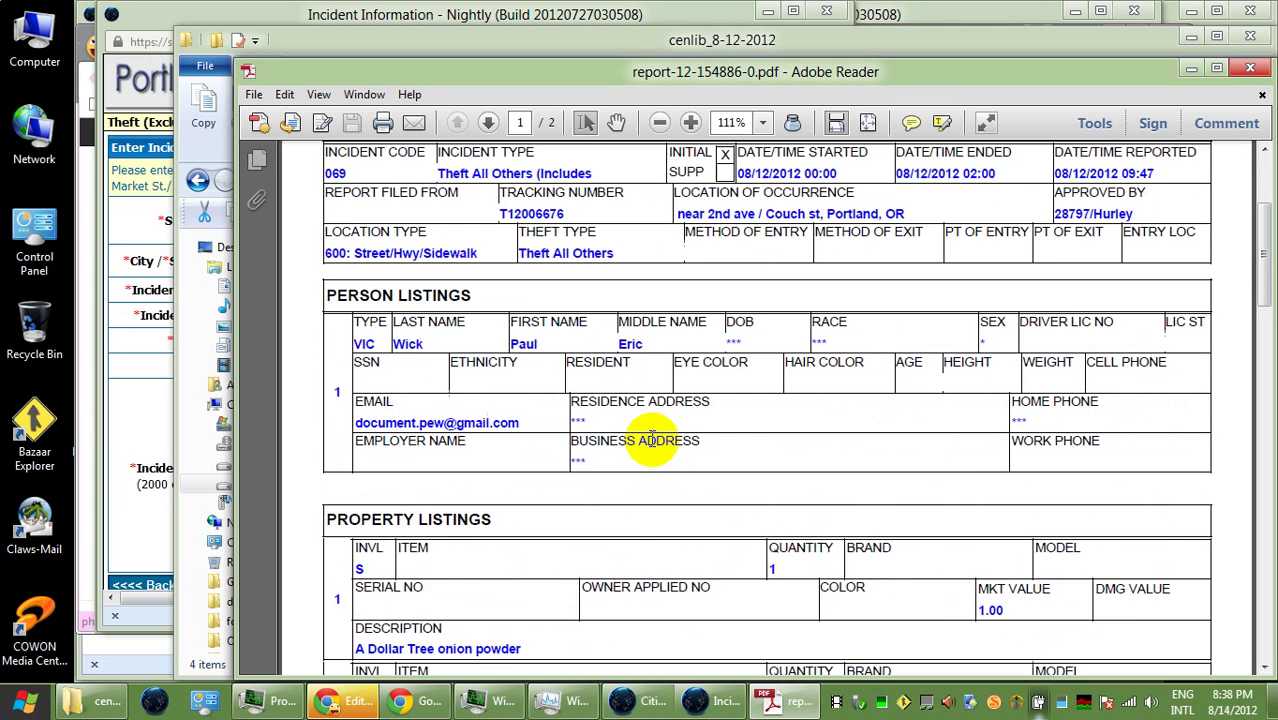
{"action": "scroll", "coordinate": [659, 441], "scroll_direction": "down", "scroll_amount": 10}
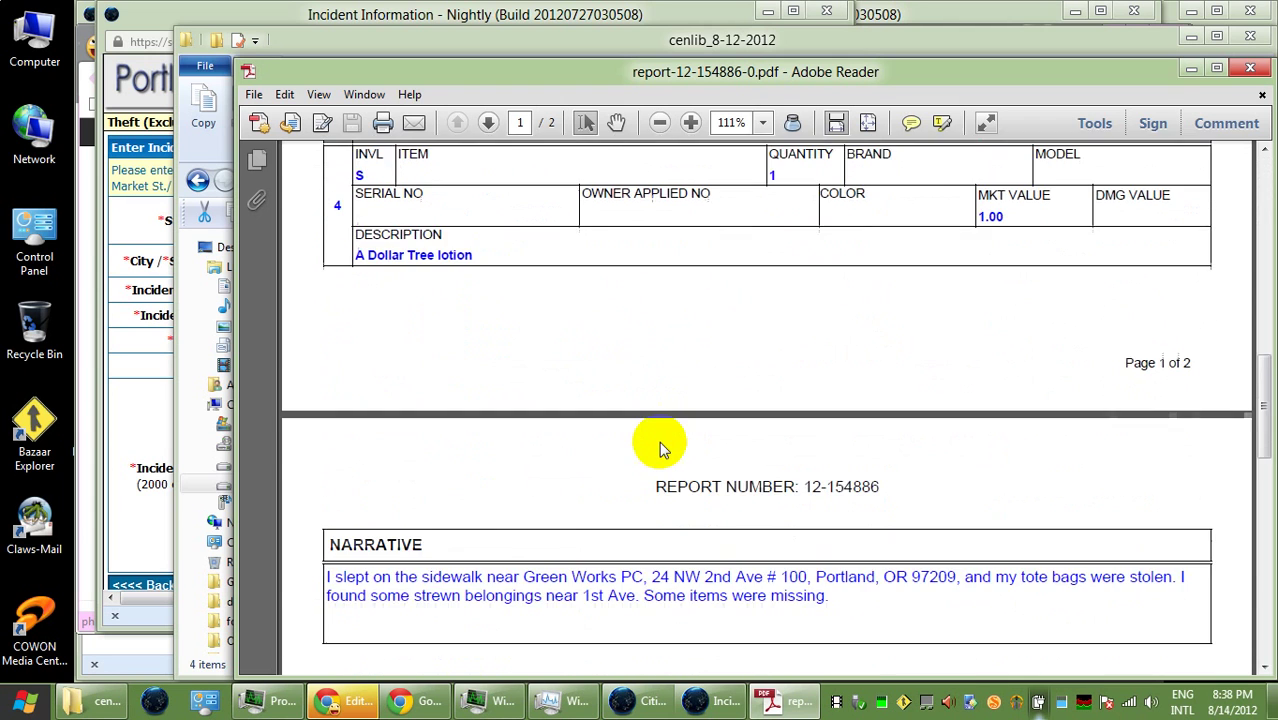
{"action": "left_click_drag", "start_coordinate": [879, 398], "coordinate": [522, 397]}
{"action": "left_click_drag", "start_coordinate": [324, 396], "coordinate": [1120, 470]}
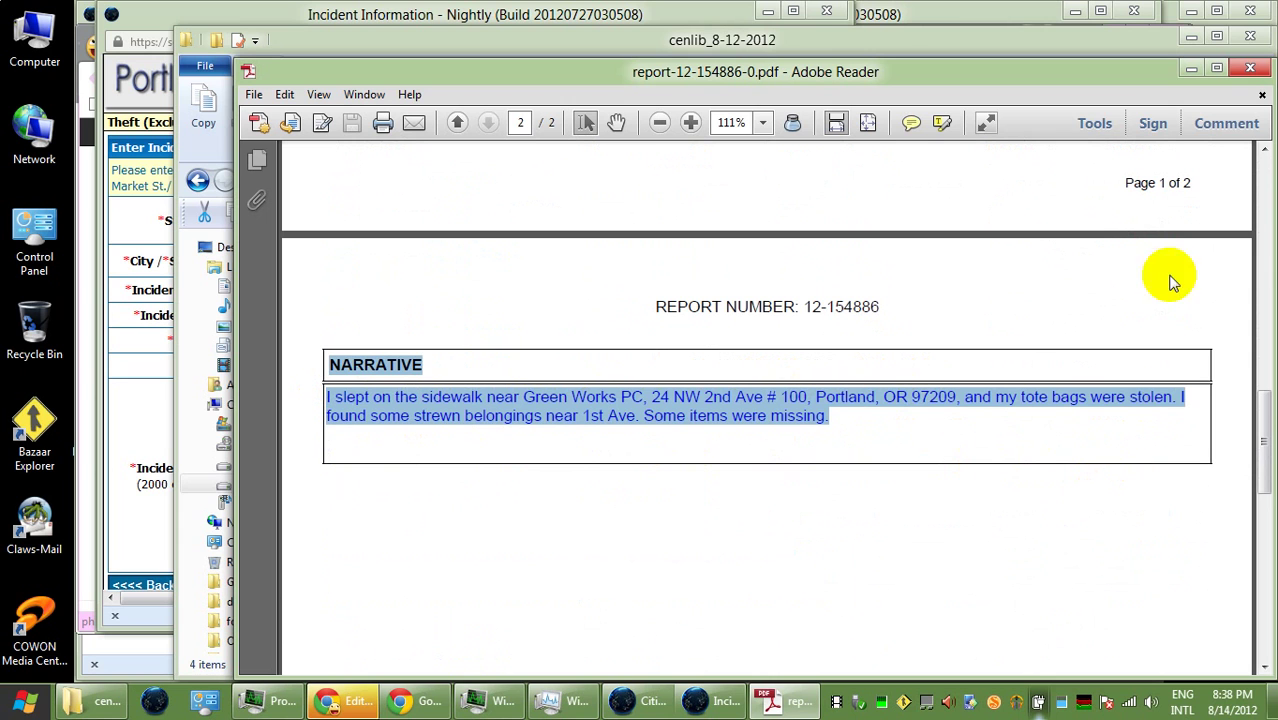
{"action": "left_click", "coordinate": [1192, 70]}
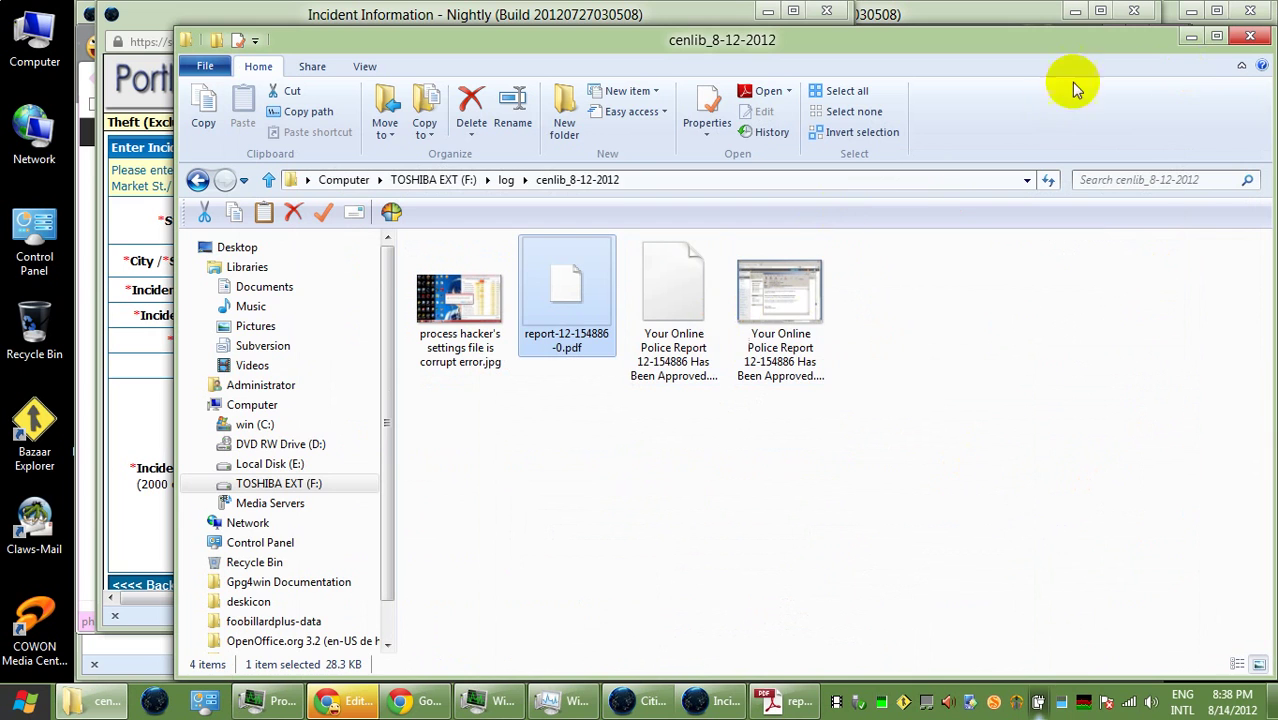
- Paste the narrative into Incident Description, trim to the first sentence, and add 'I took some photos of the area.'
{"action": "left_click", "coordinate": [1191, 37]}
{"action": "left_click", "coordinate": [561, 442]}
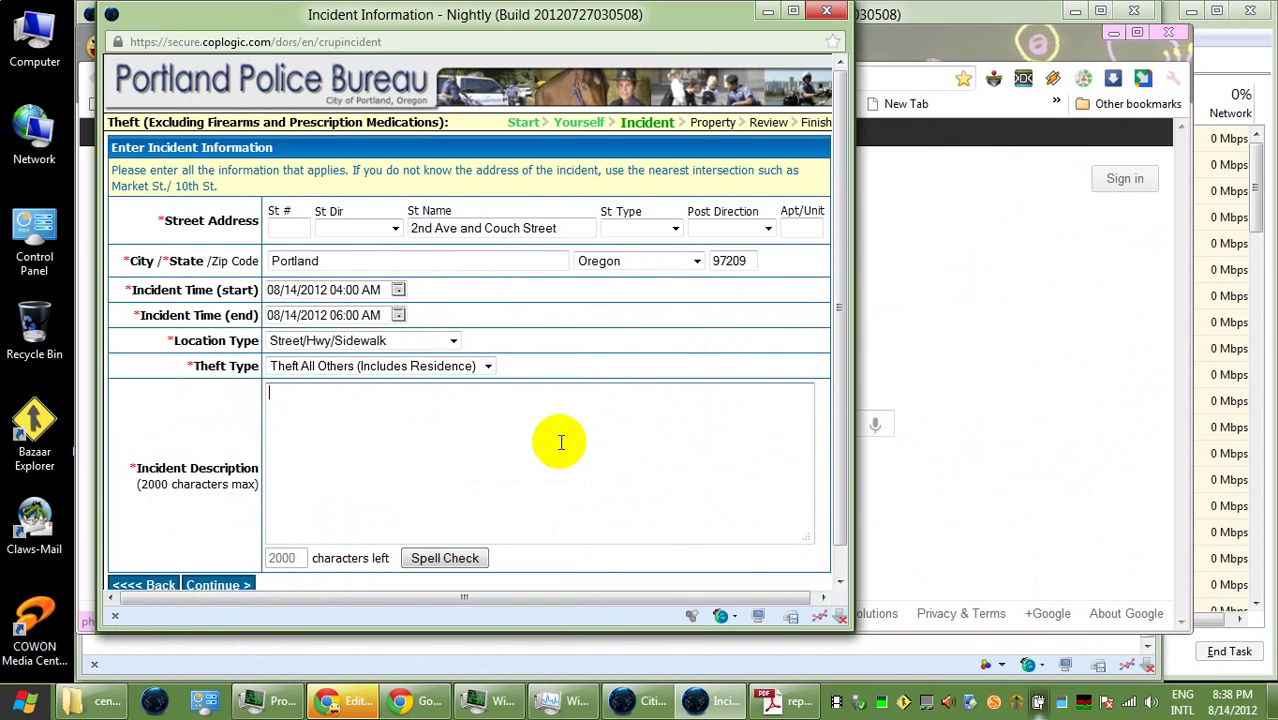
{"action": "key", "text": "ctrl+v"}
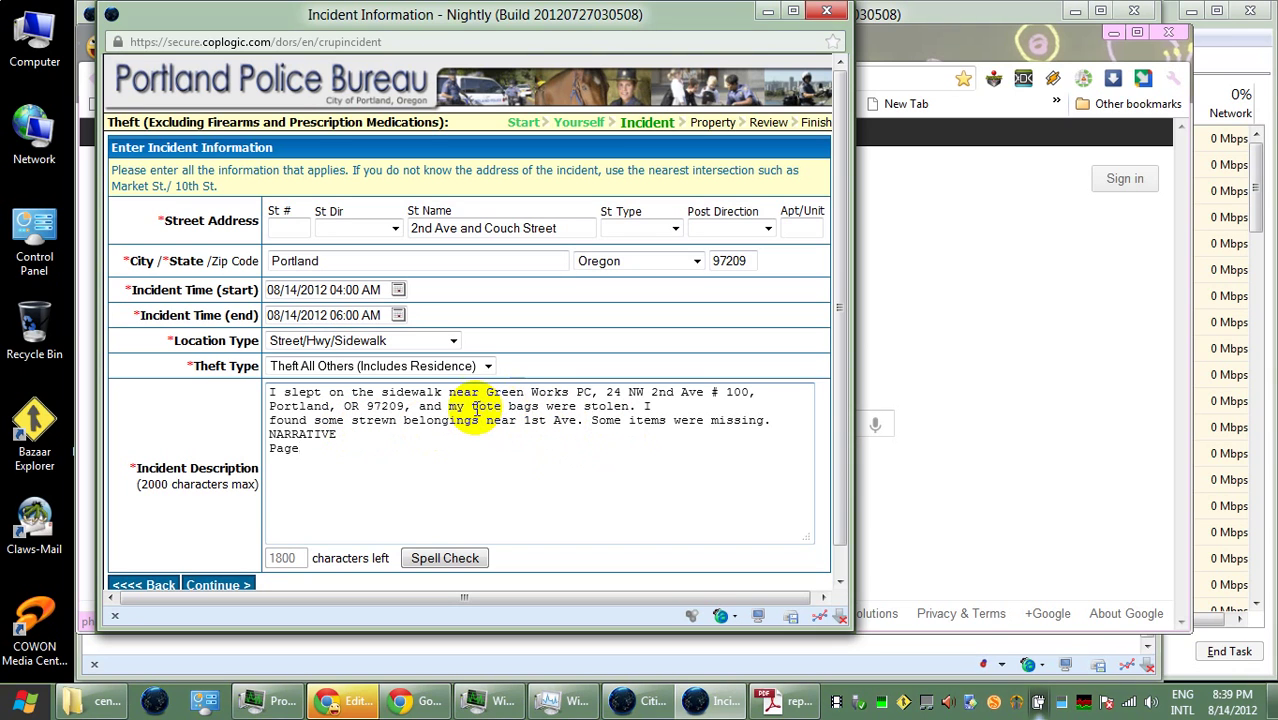
{"action": "left_click_drag", "start_coordinate": [640, 406], "coordinate": [665, 459]}
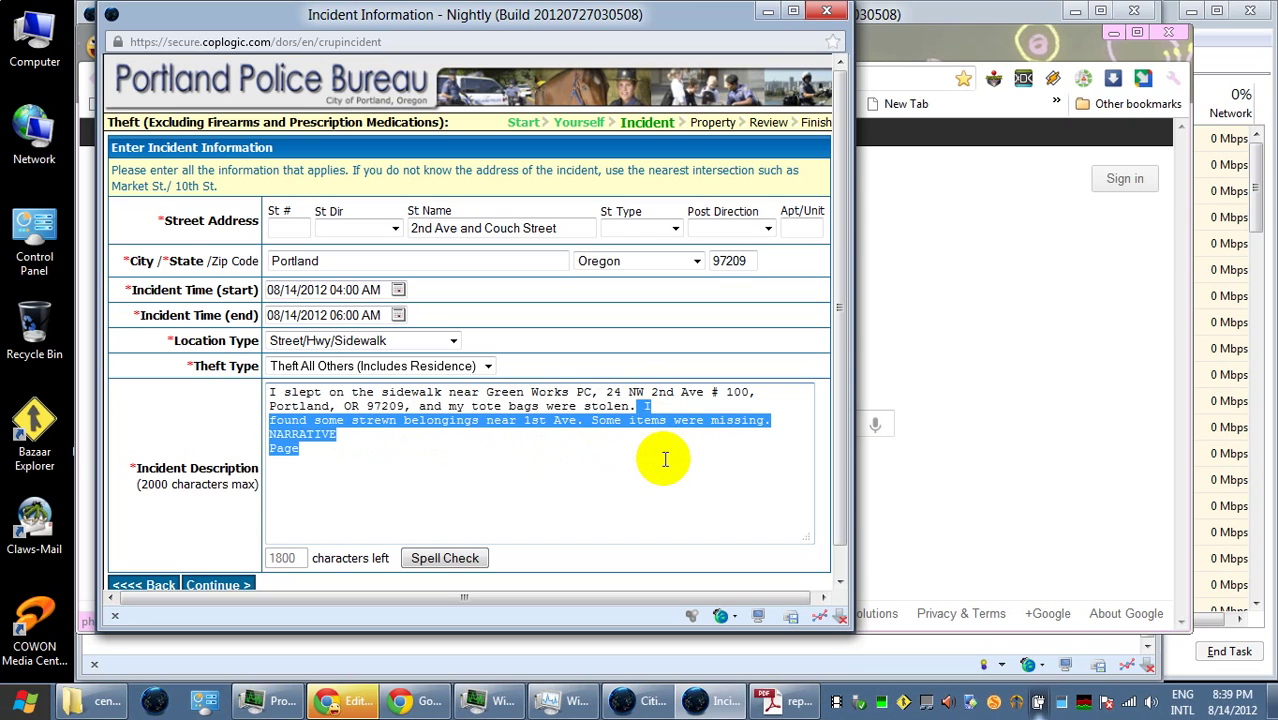
{"action": "key", "text": "Delete"}
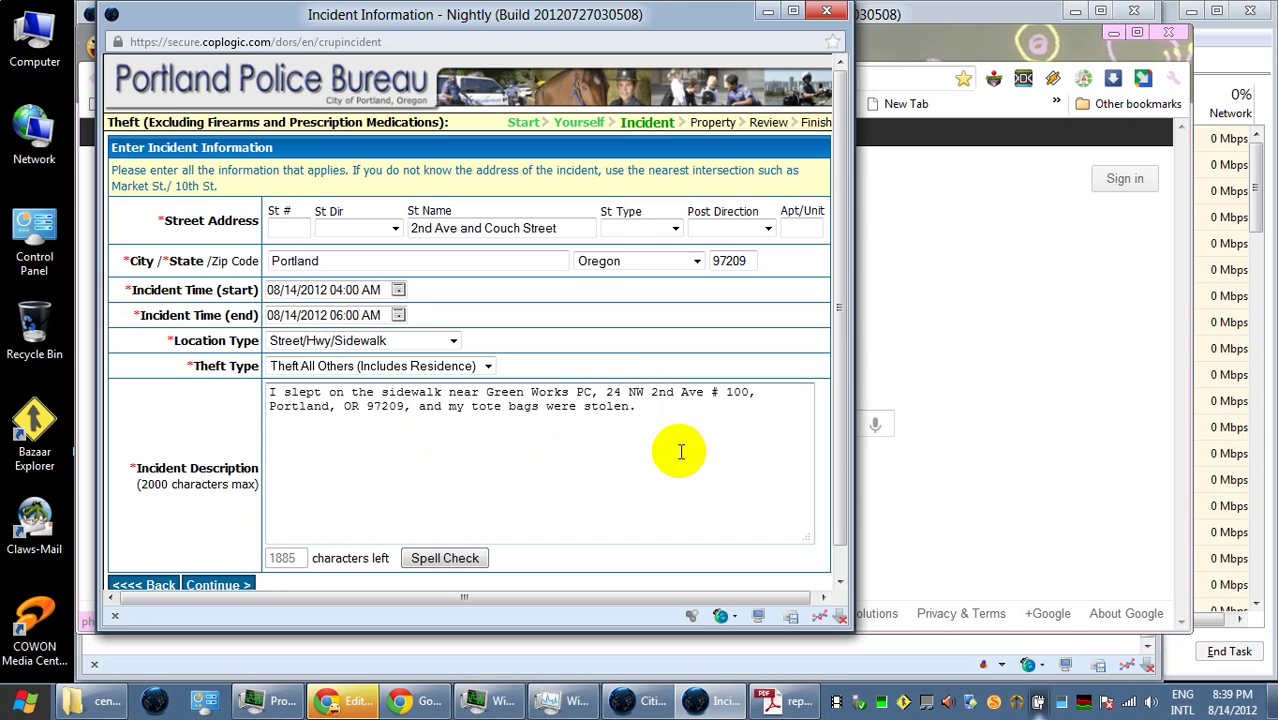
{"action": "type", "text": "I took some photos of"}
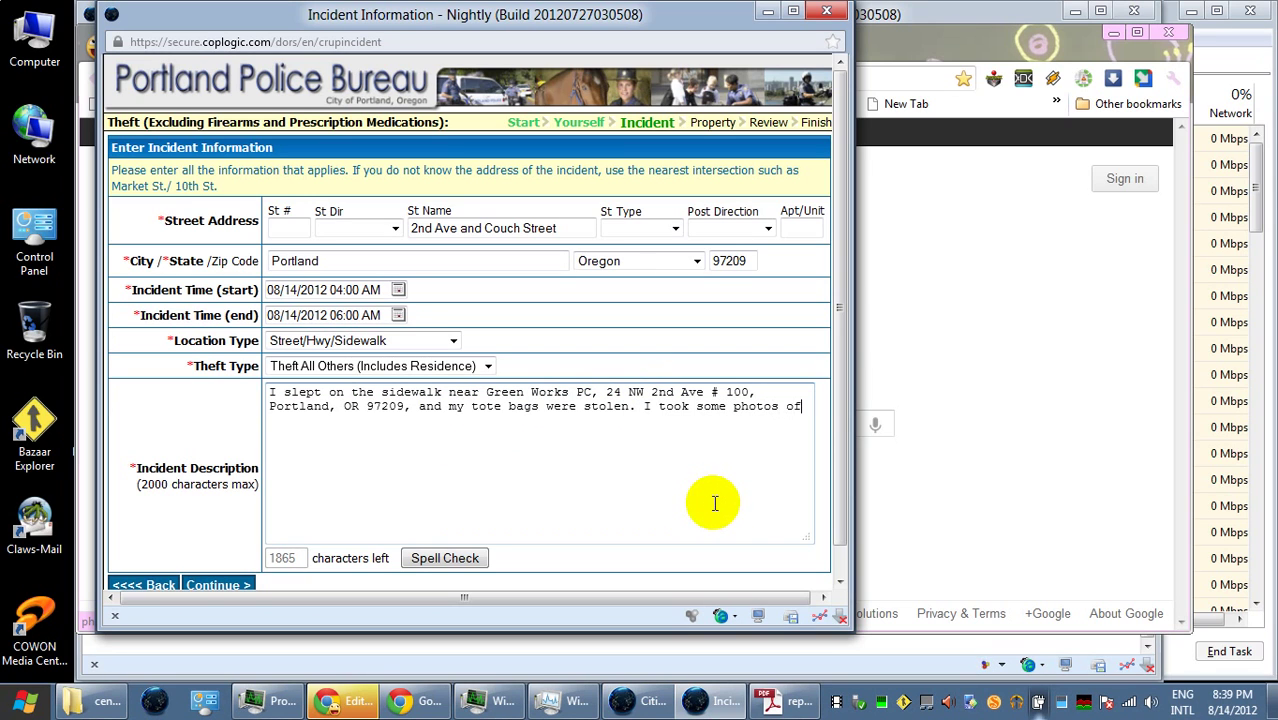
{"action": "type", "text": " the area."}
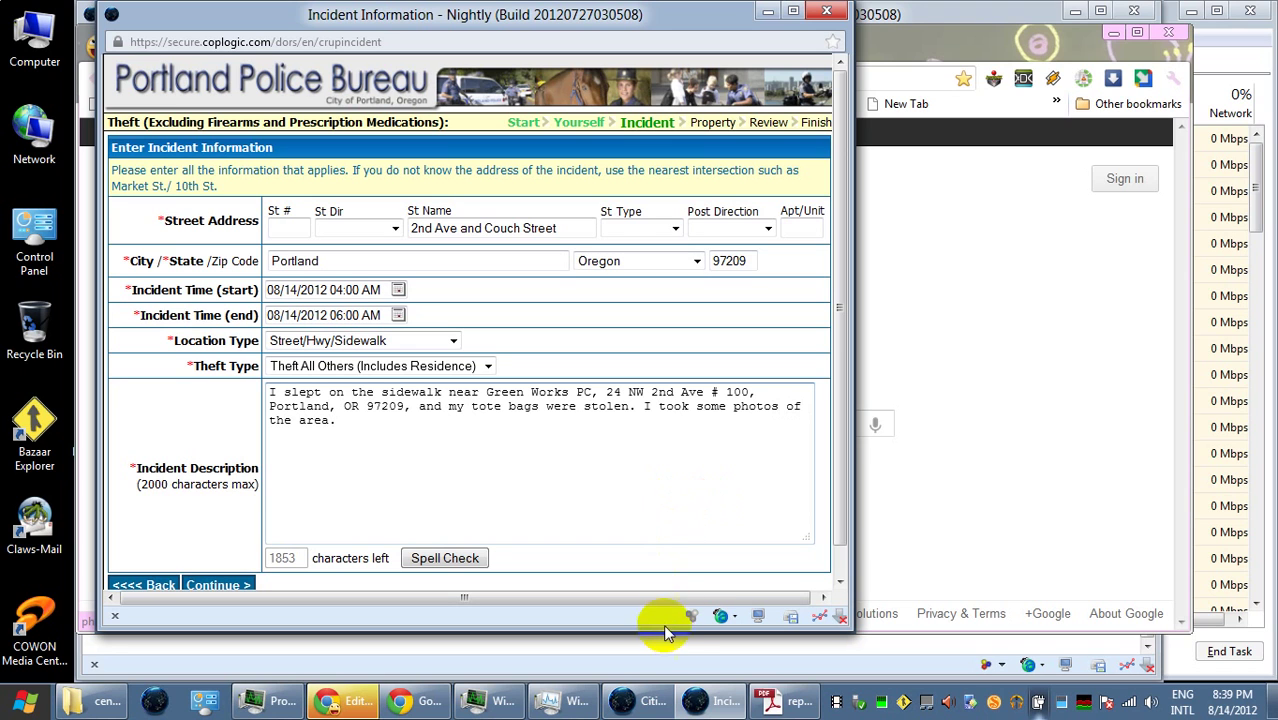
- Bring up the frozen WordPress Chrome window, dismiss its stuck blog URL prompt, and open its taskbar menu
{"action": "left_click", "coordinate": [425, 700]}
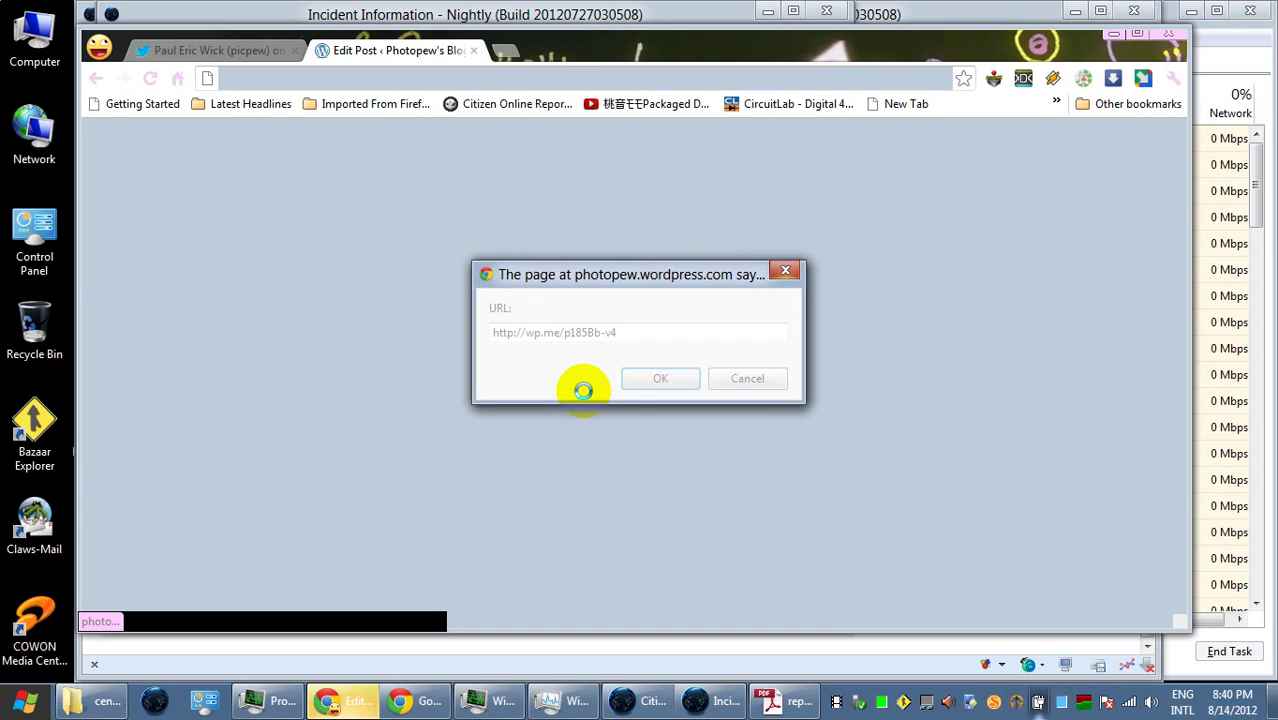
{"action": "left_click", "coordinate": [785, 272]}
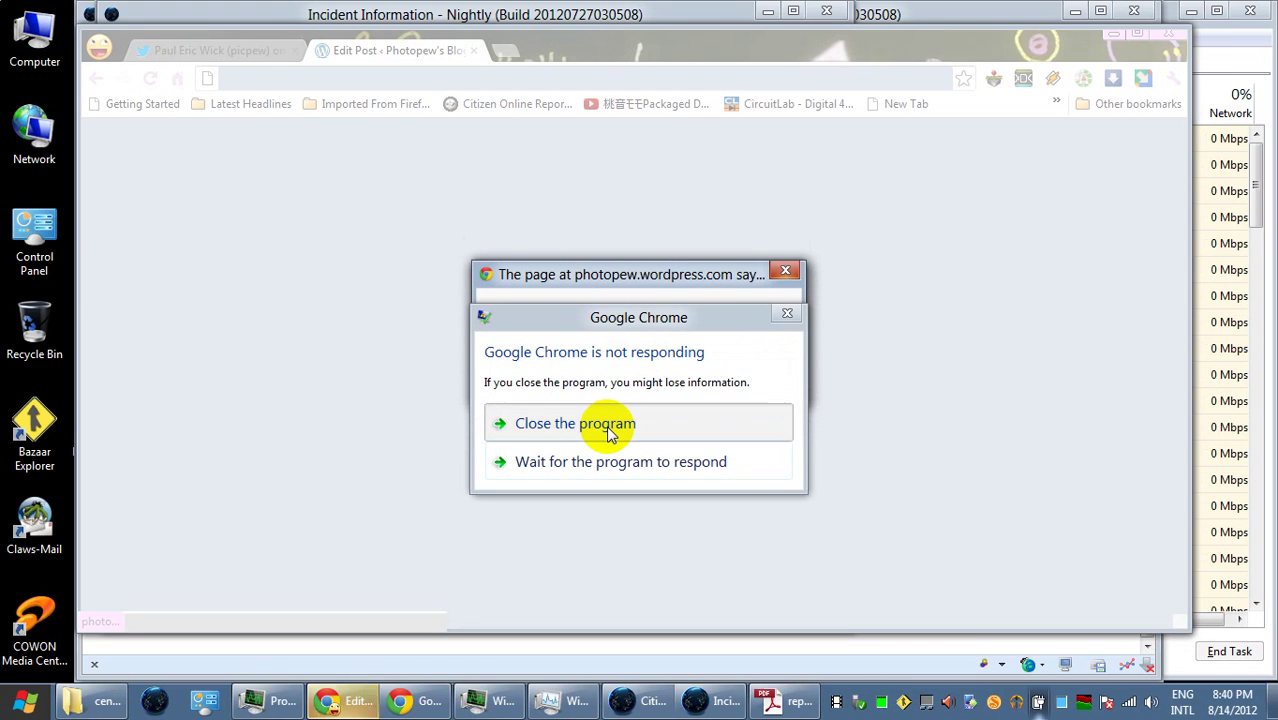
{"action": "right_click", "coordinate": [345, 700]}
{"action": "left_click", "coordinate": [343, 650]}
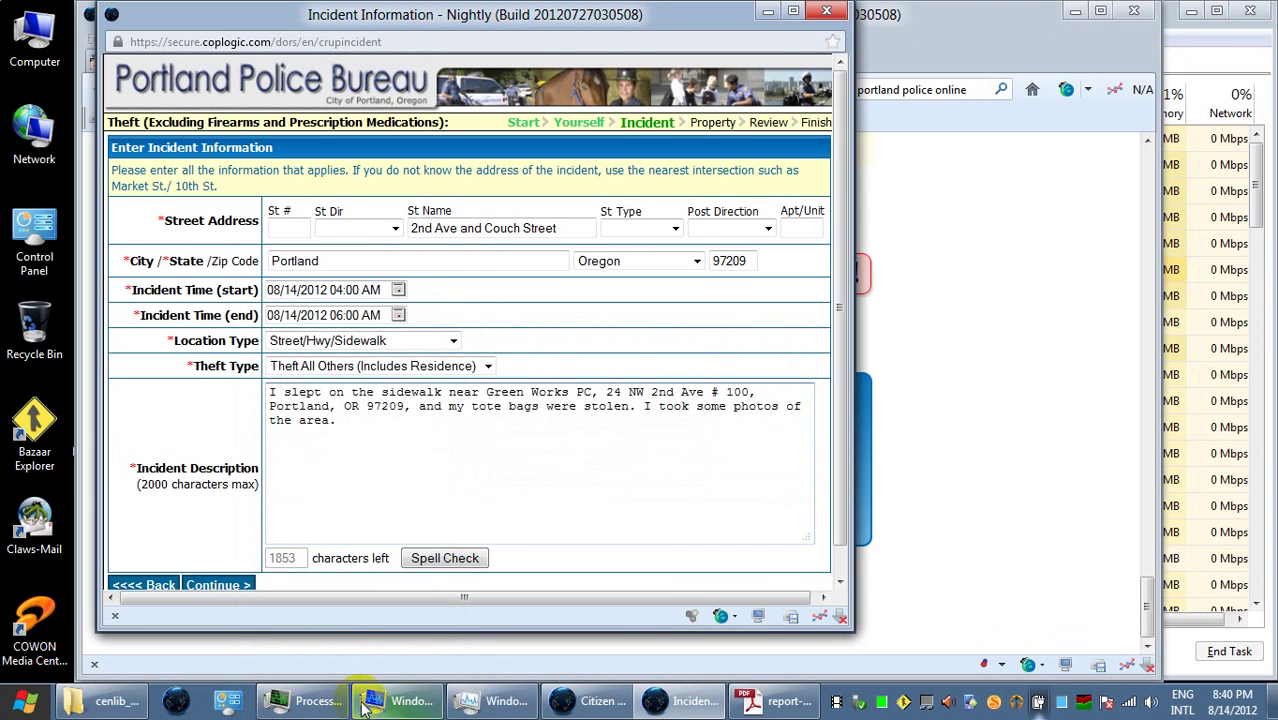
{"action": "left_click", "coordinate": [486, 458]}
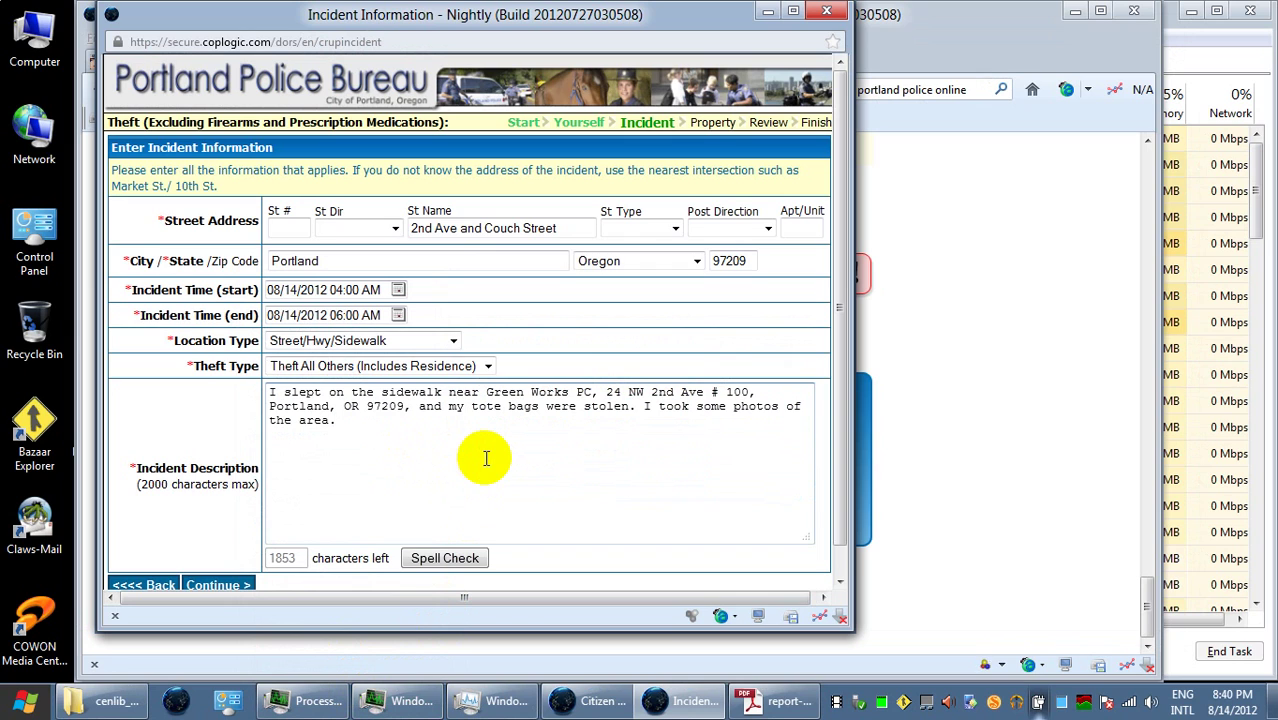
{"action": "type", "text": "Blog"}
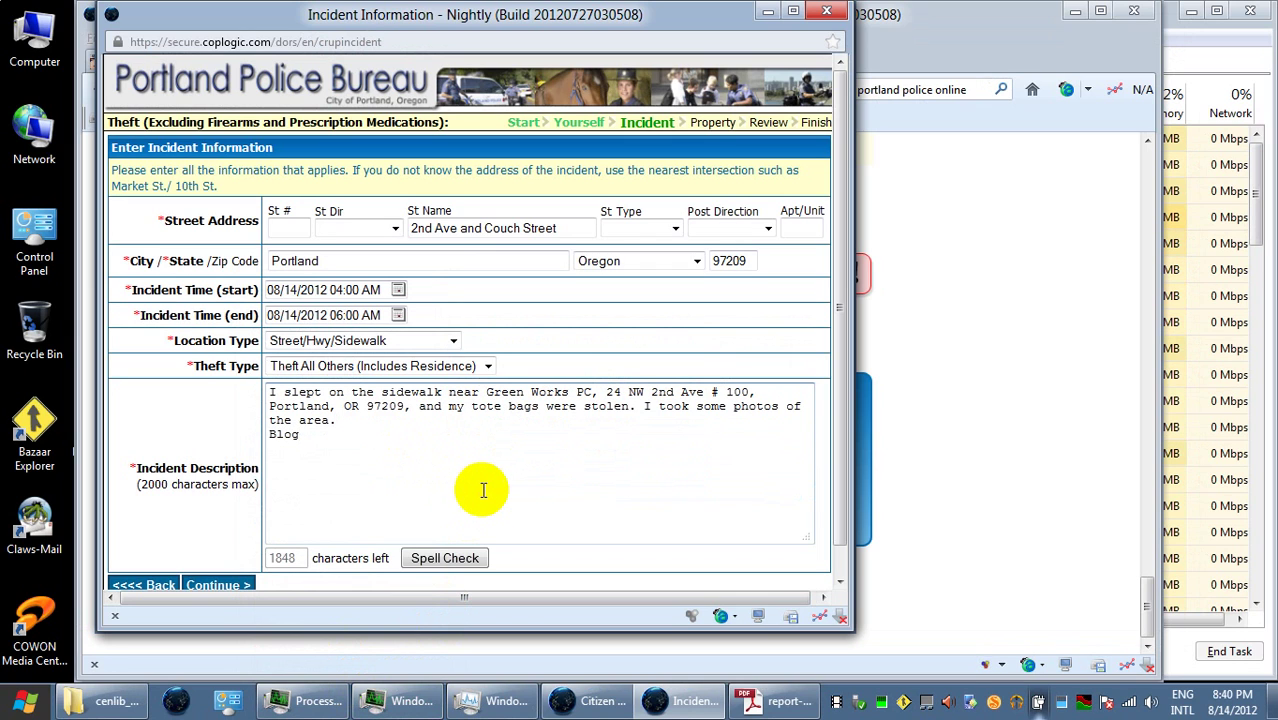
{"action": "type", "text": " at"}
{"action": "key", "text": "Return"}
{"action": "type", "text": "http://"}
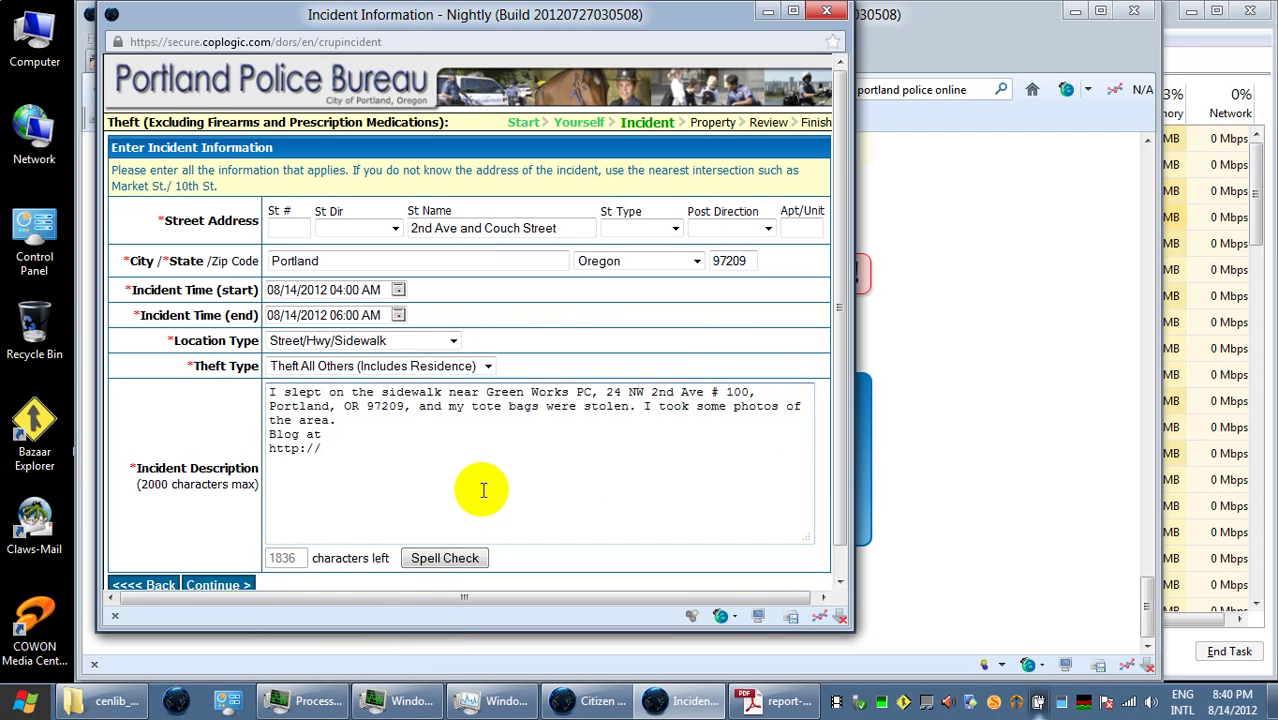
{"action": "type", "text": "wp.me"}
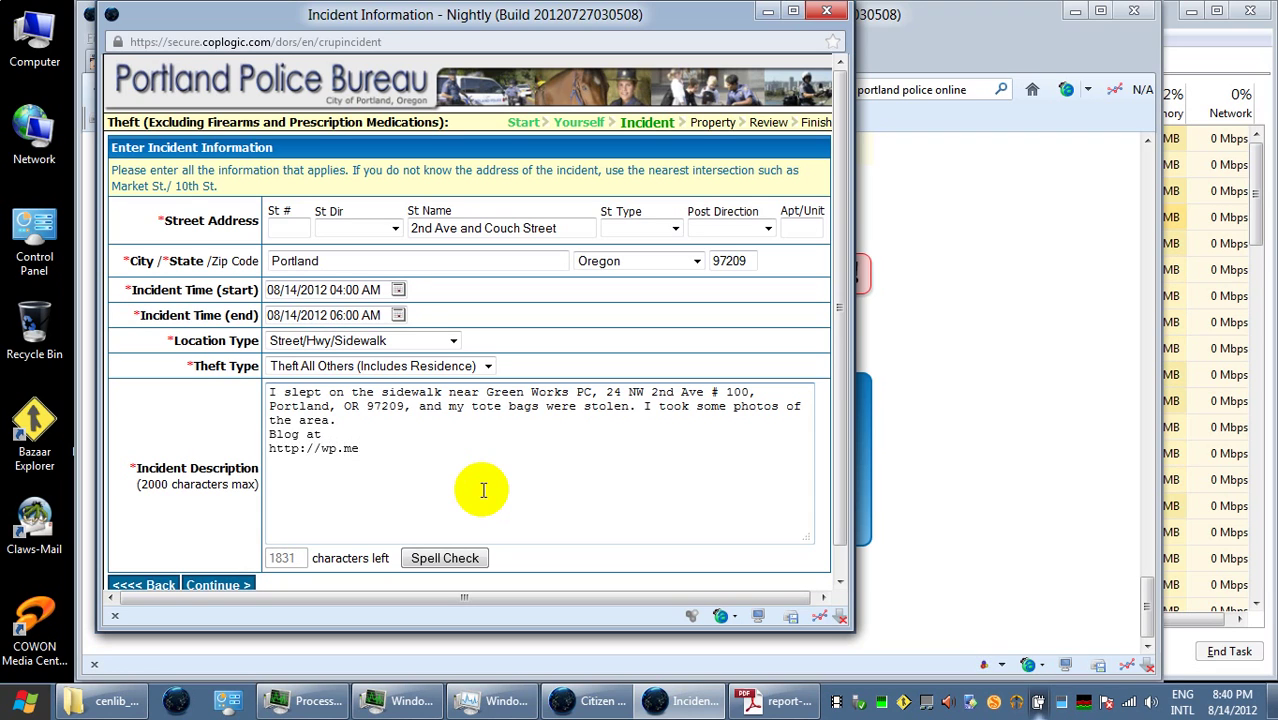
{"action": "type", "text": "/"}
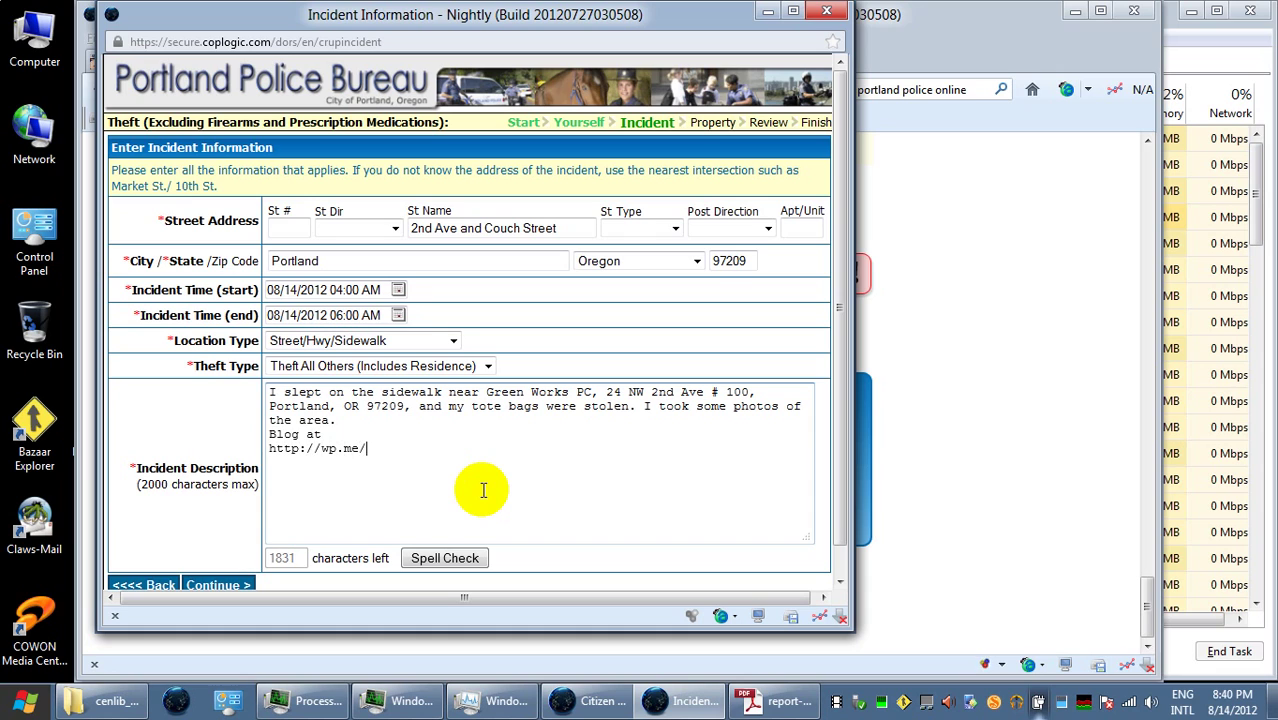
{"action": "type", "text": "p18"}
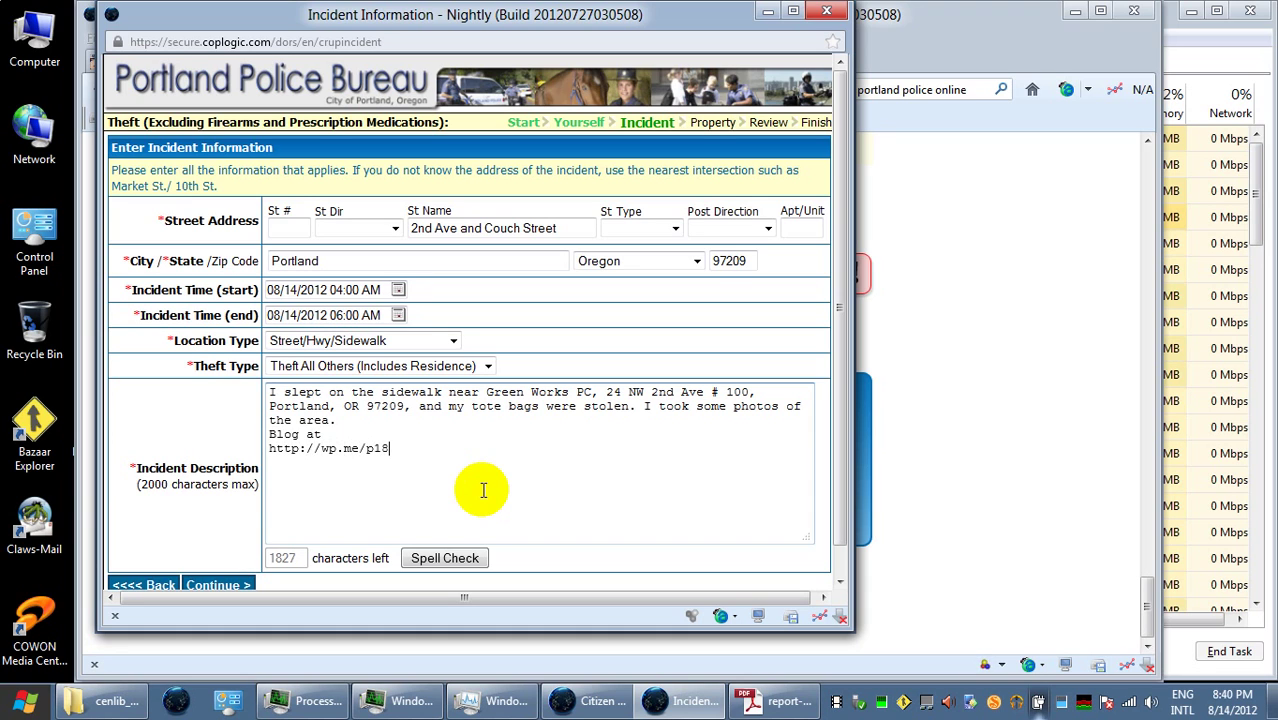
{"action": "type", "text": "5"}
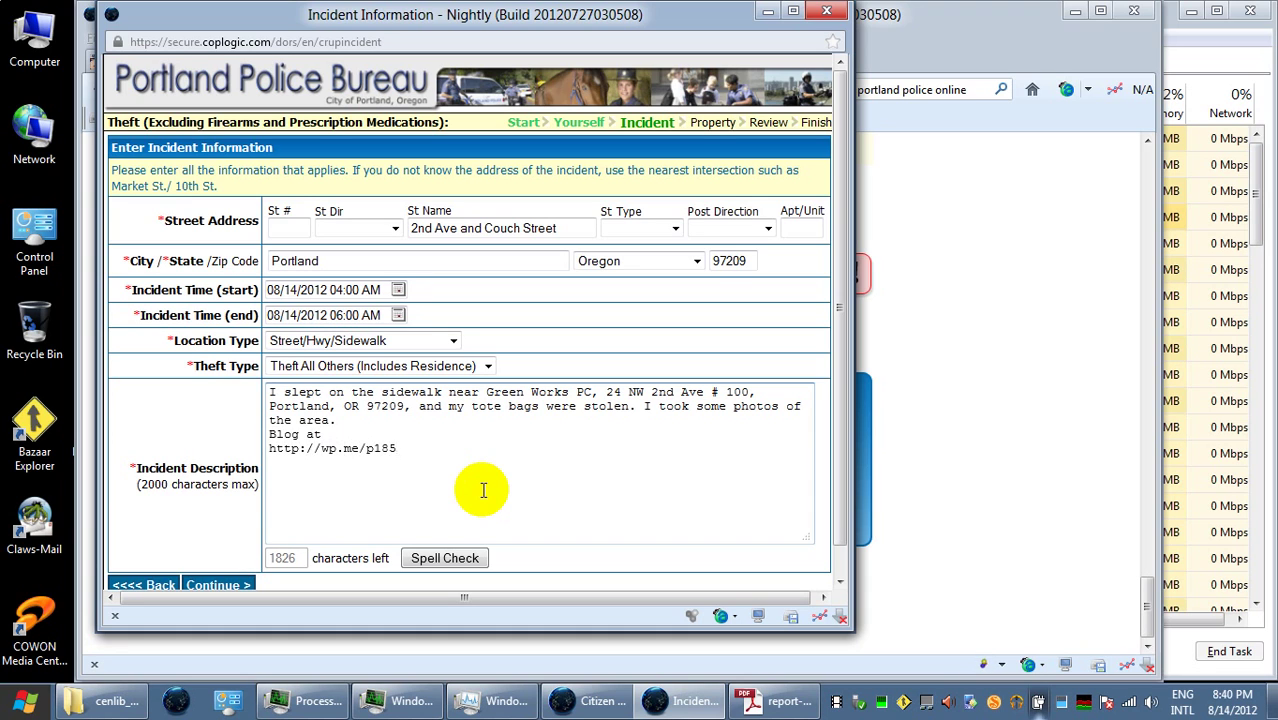
{"action": "type", "text": "Bb-"}
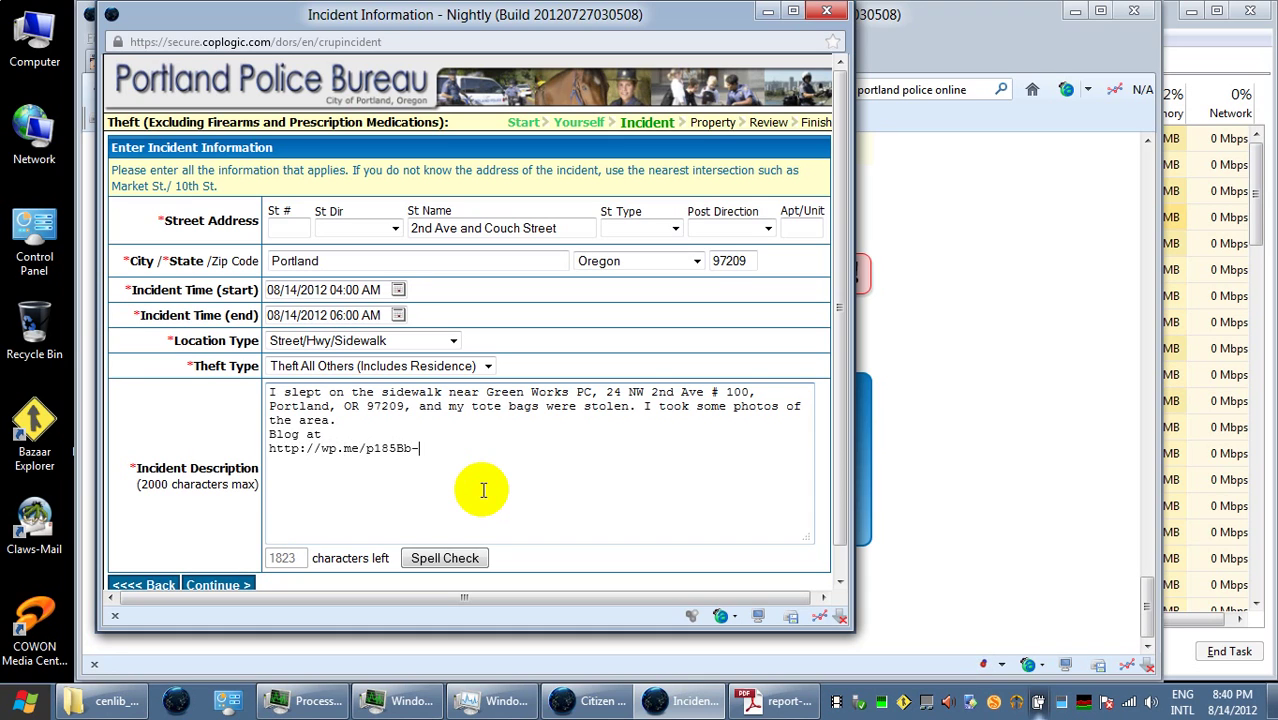
{"action": "type", "text": "v4"}
- Put a blank line before the blog line and insert 'when I awoke,' before 'my'
{"action": "left_click", "coordinate": [270, 434]}
{"action": "key", "text": "Return"}
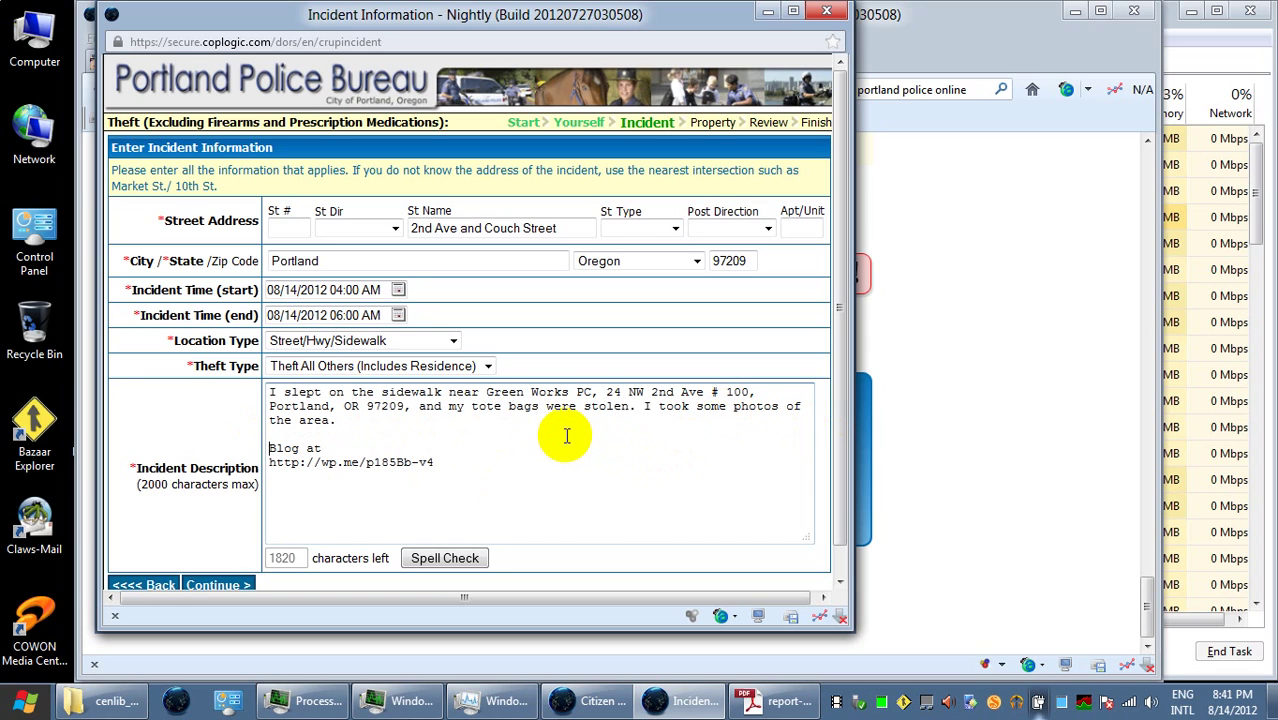
{"action": "left_click", "coordinate": [452, 406]}
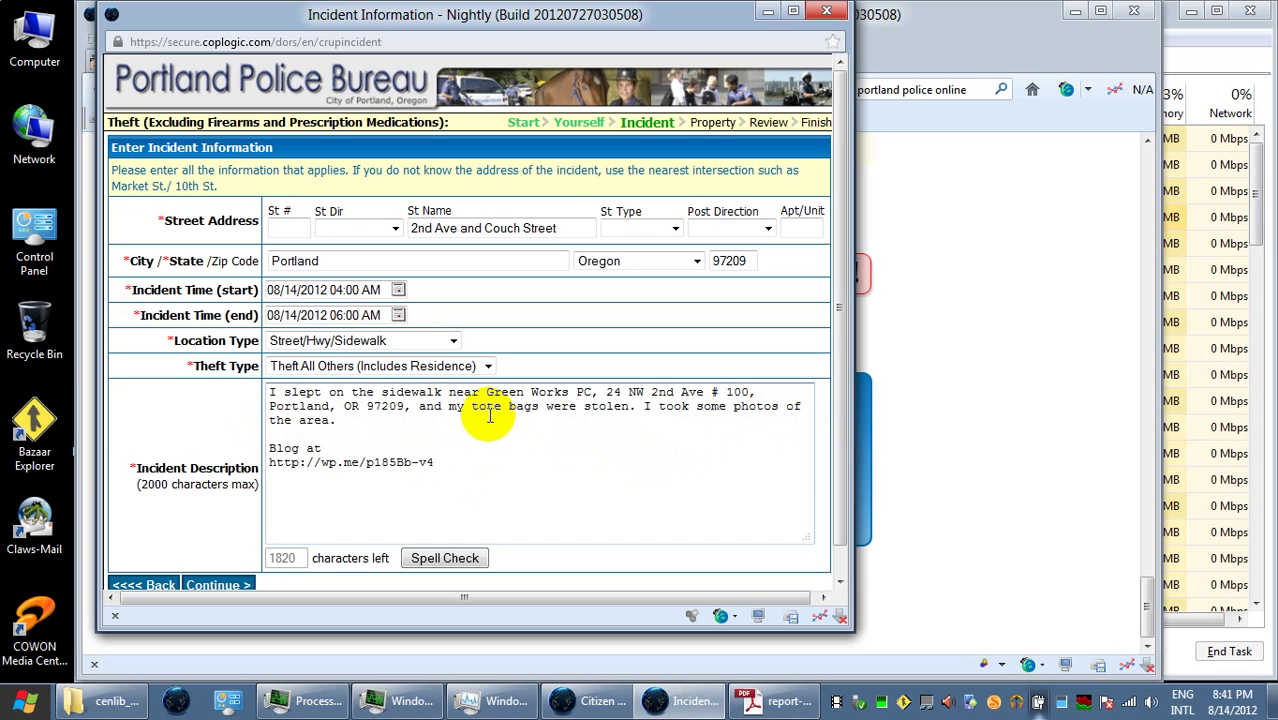
{"action": "type", "text": "whe"}
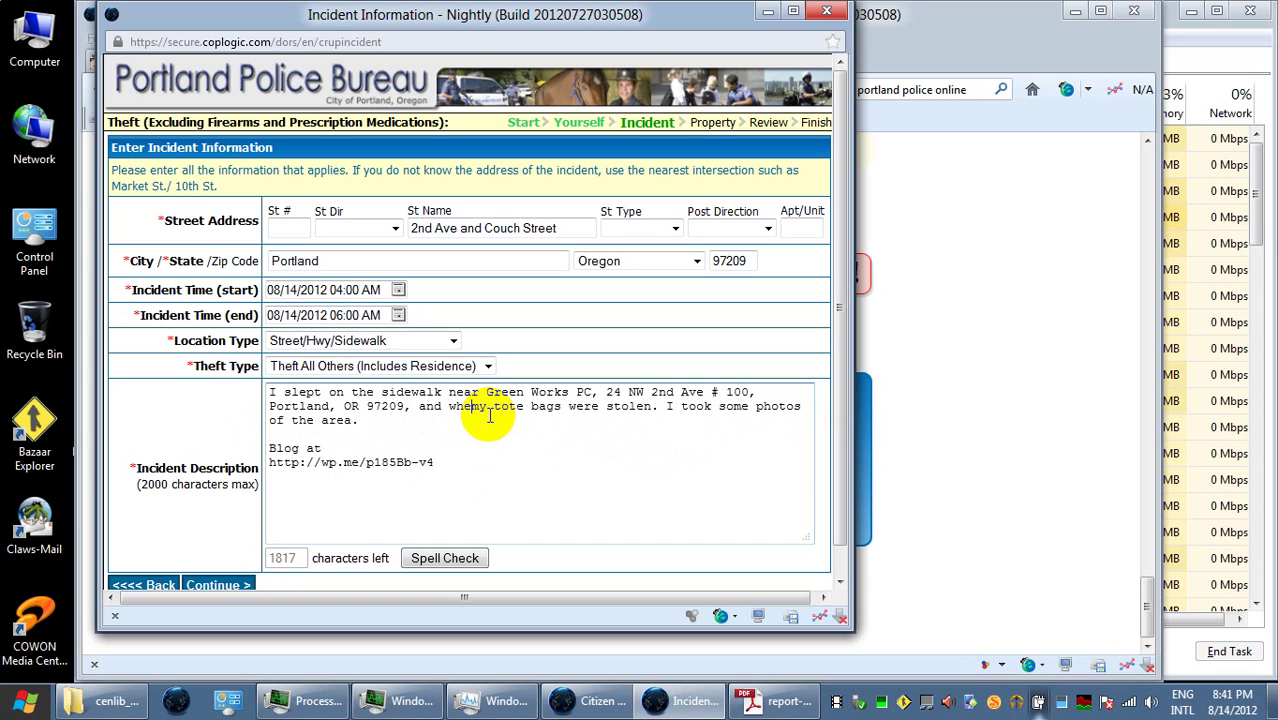
{"action": "key", "text": "BackSpace"}
{"action": "type", "text": "n I awok"}
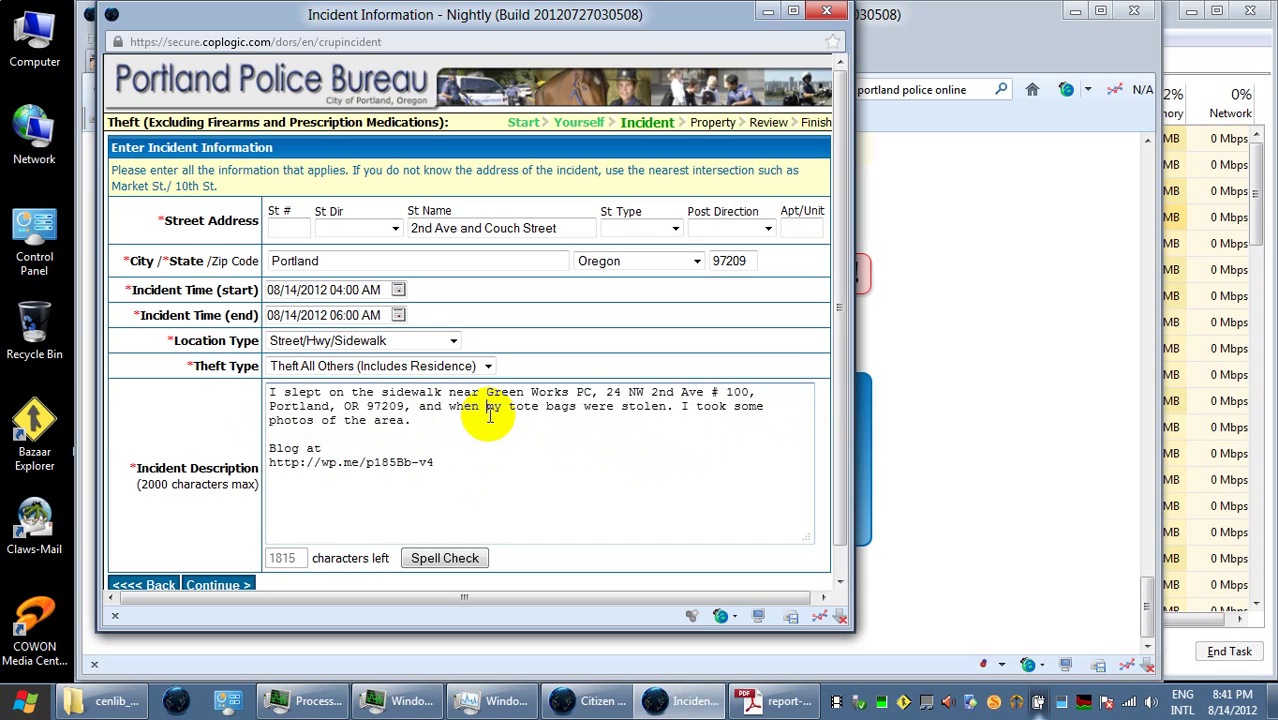
{"action": "type", "text": "e,"}
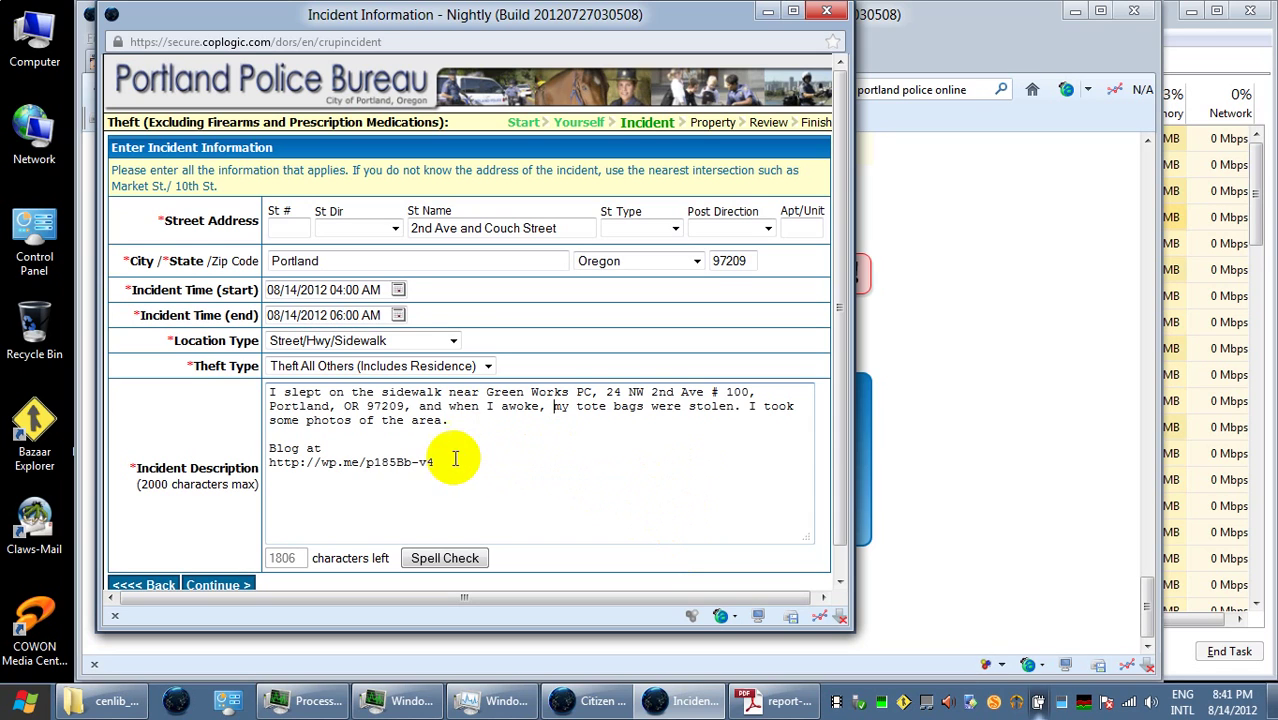
{"action": "scroll", "coordinate": [838, 468], "scroll_direction": "down", "scroll_amount": 1}
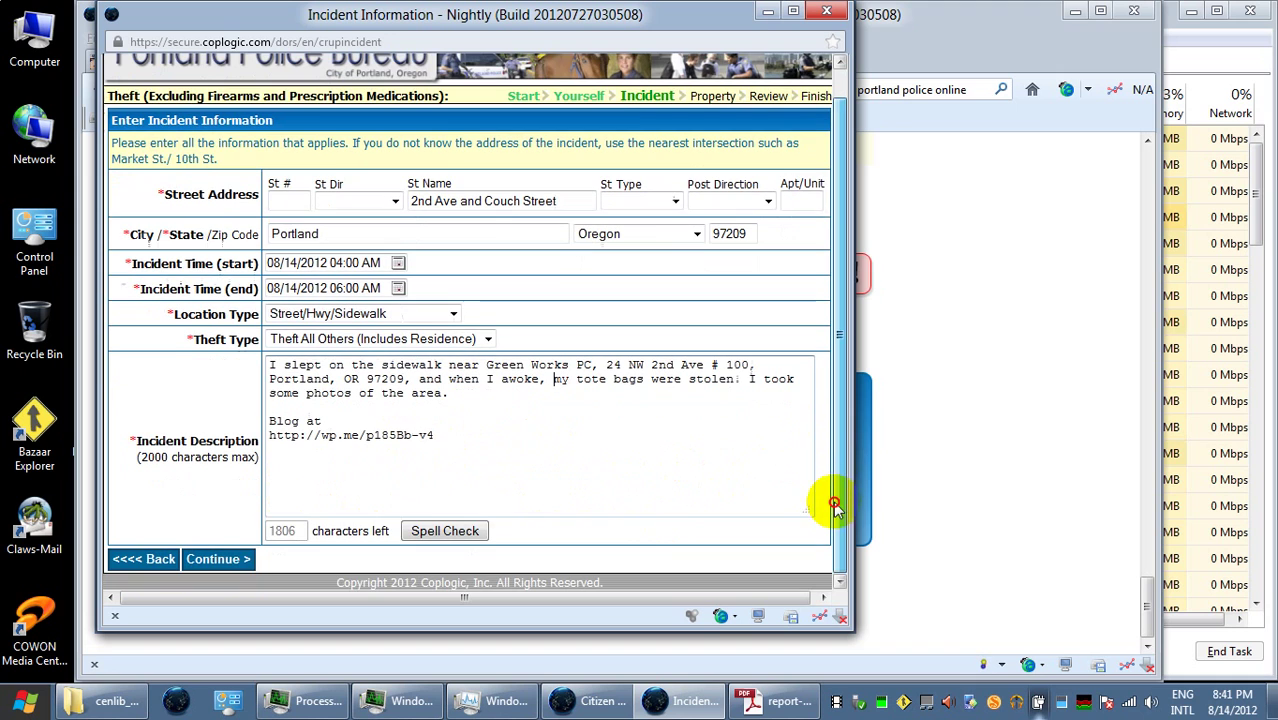
- Submit the incident information and proceed past the jurisdiction warning
{"action": "left_click", "coordinate": [218, 559]}
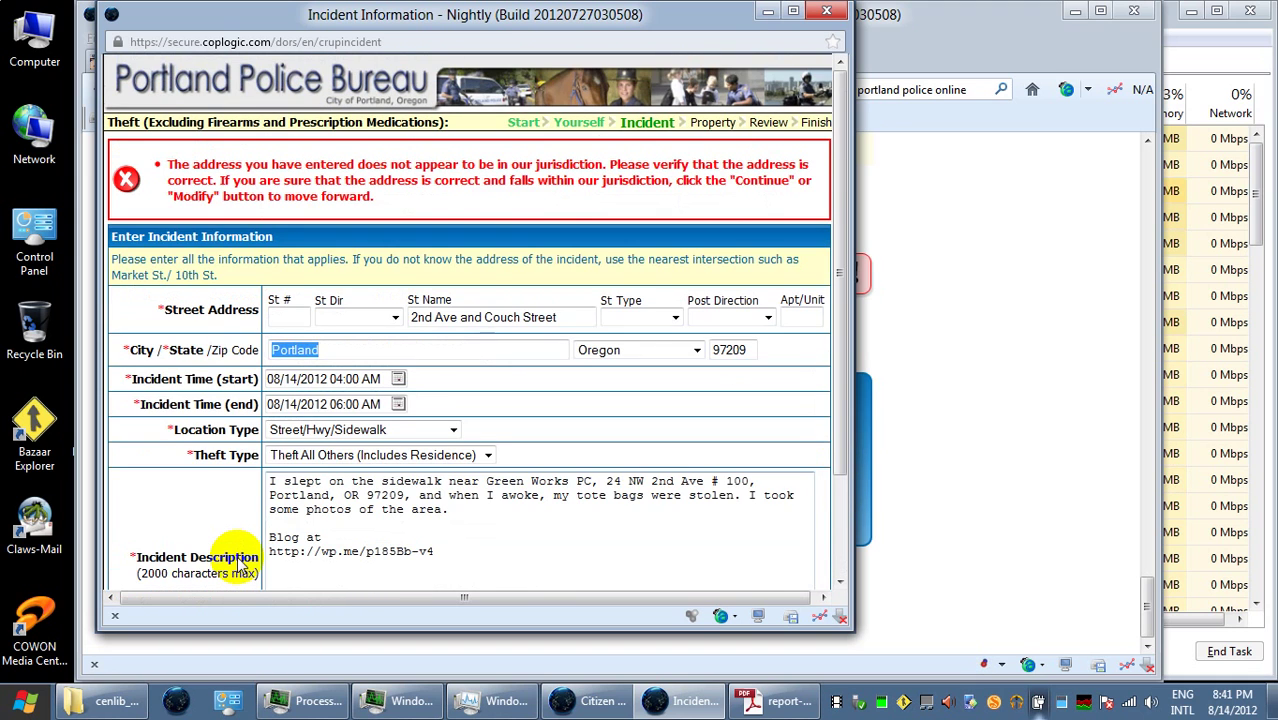
{"action": "scroll", "coordinate": [238, 565], "scroll_direction": "down", "scroll_amount": 2}
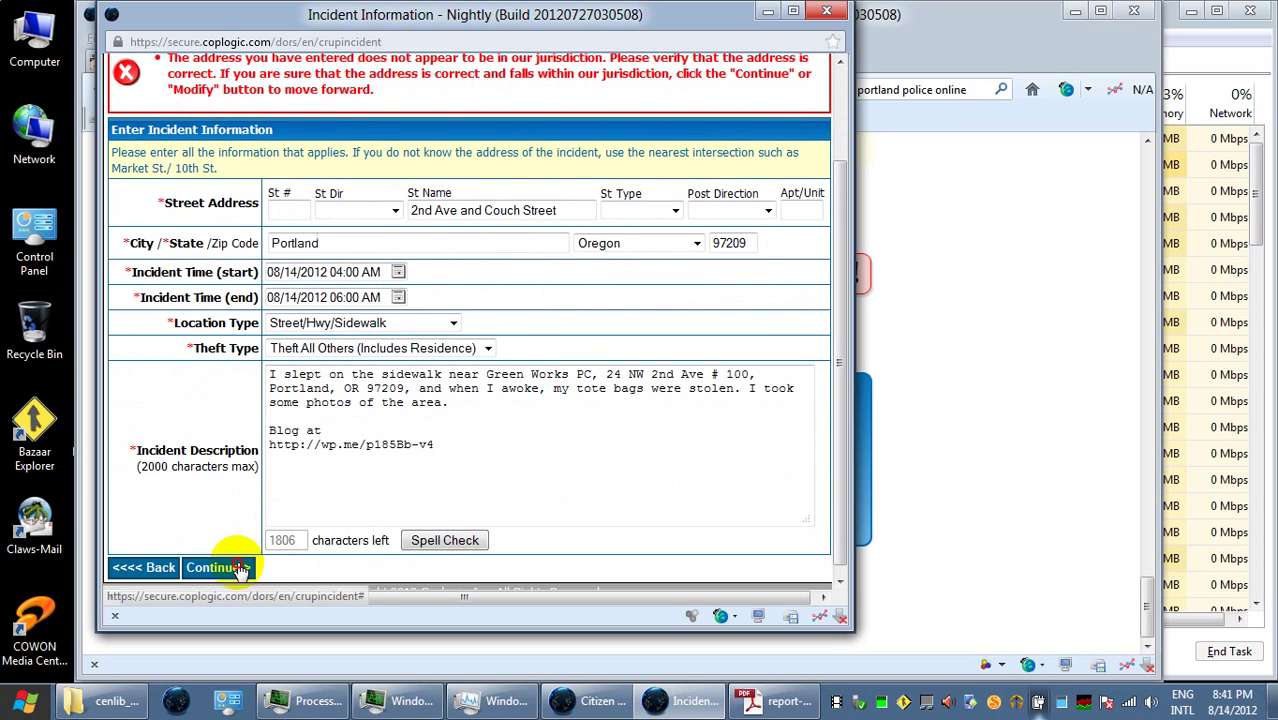
{"action": "left_click", "coordinate": [240, 564]}
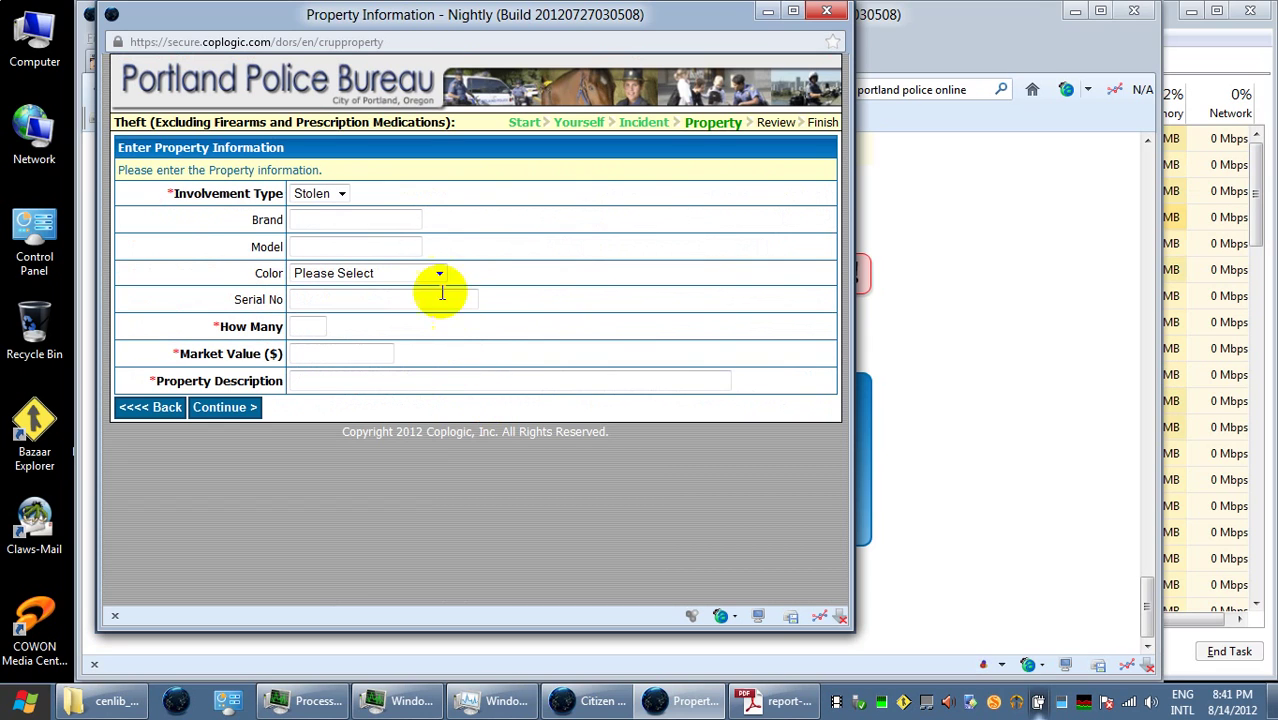
- Enter 2 for How Many and 2.00 for Market Value
{"action": "left_click", "coordinate": [303, 326]}
{"action": "type", "text": "2"}
{"action": "left_click", "coordinate": [317, 355]}
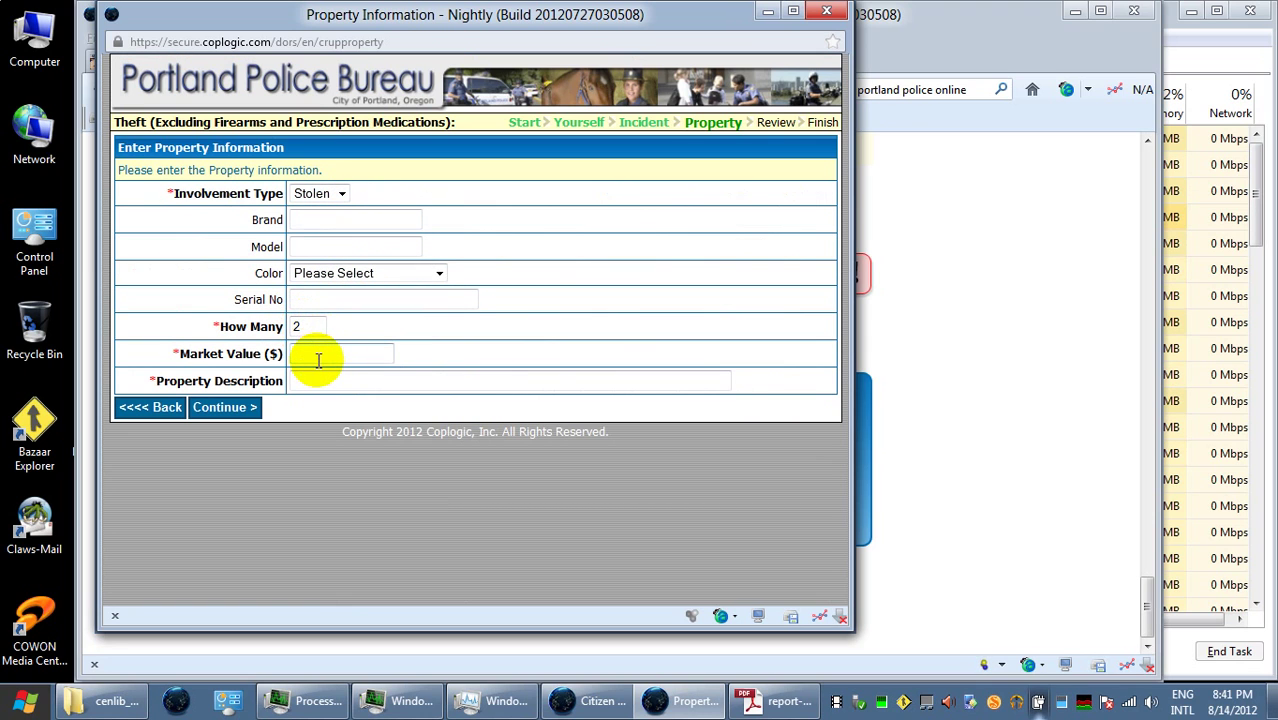
{"action": "type", "text": "2.00"}
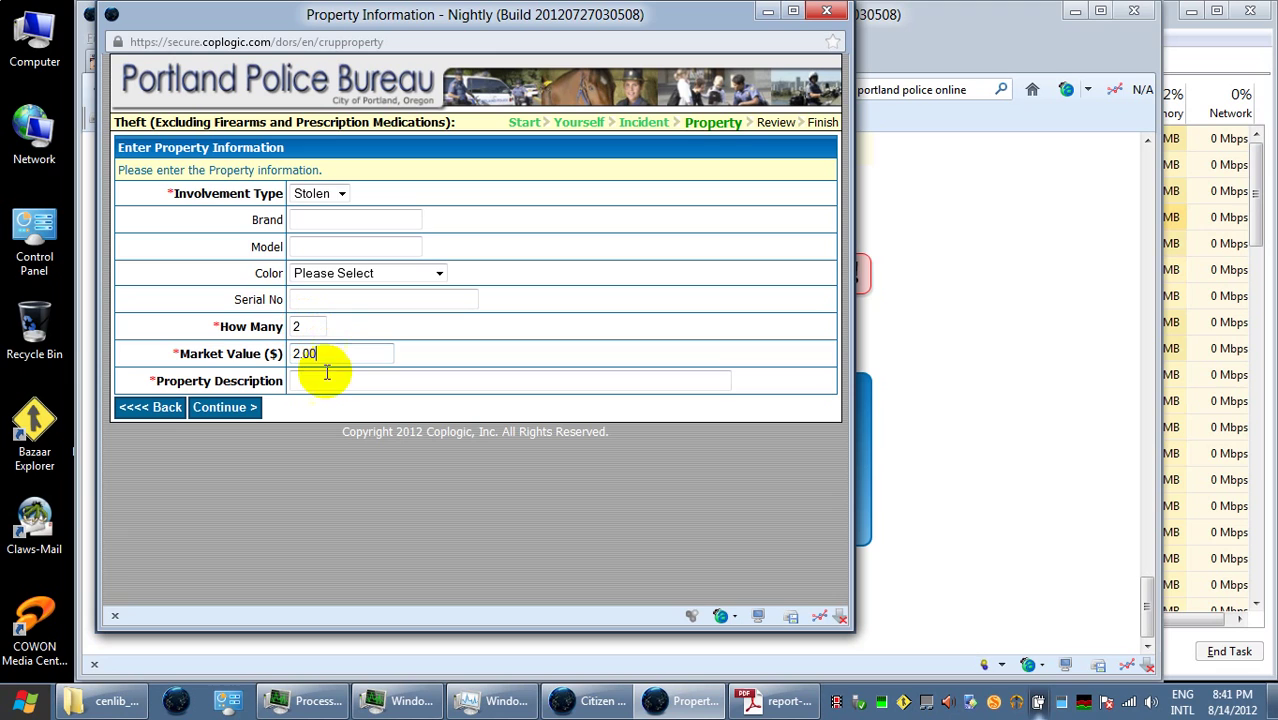
- Type 'Fred Meyer' as the property description and return to the Property Information form
{"action": "left_click", "coordinate": [329, 378]}
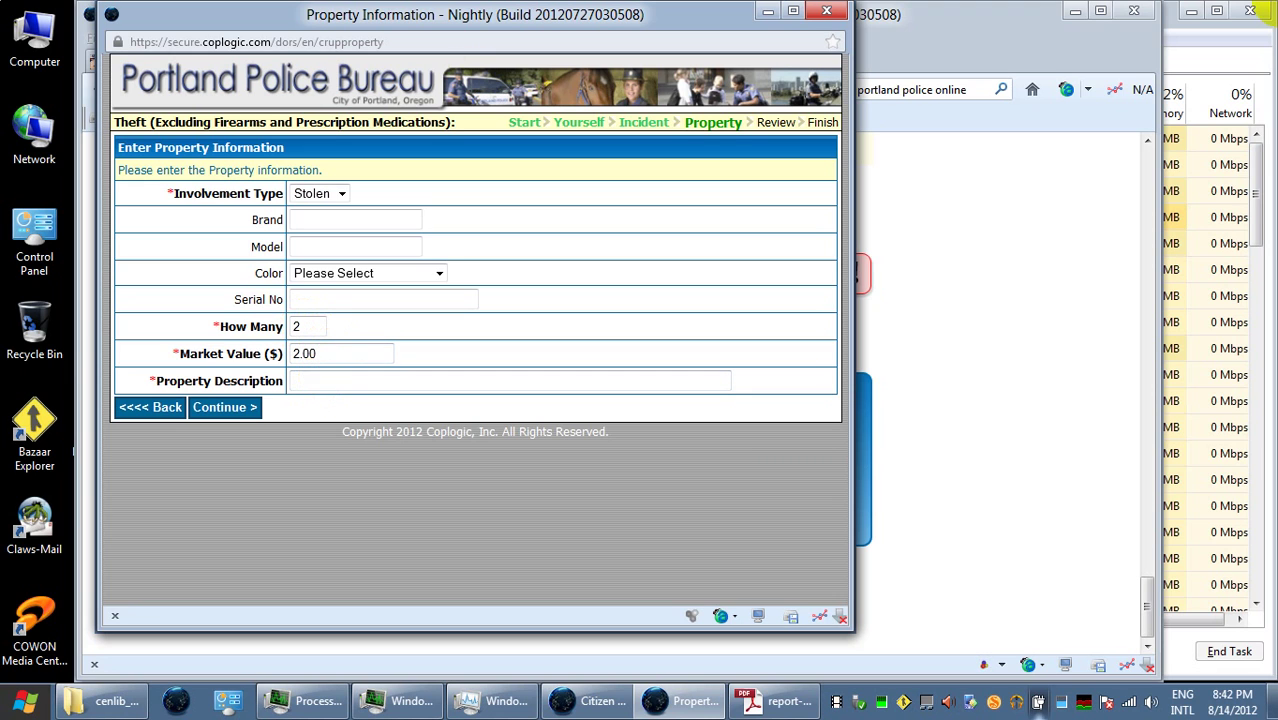
{"action": "type", "text": "Fre"}
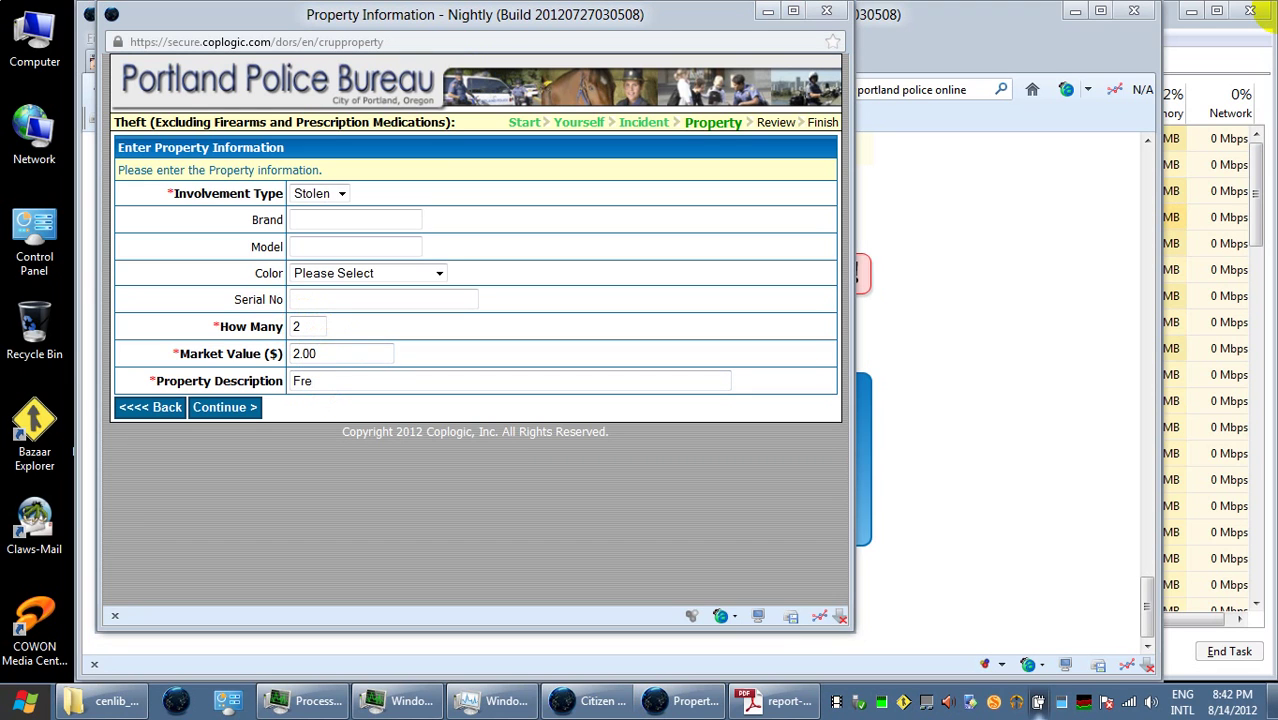
{"action": "left_click", "coordinate": [522, 381]}
{"action": "type", "text": "D"}
{"action": "key", "text": "BackSpace"}
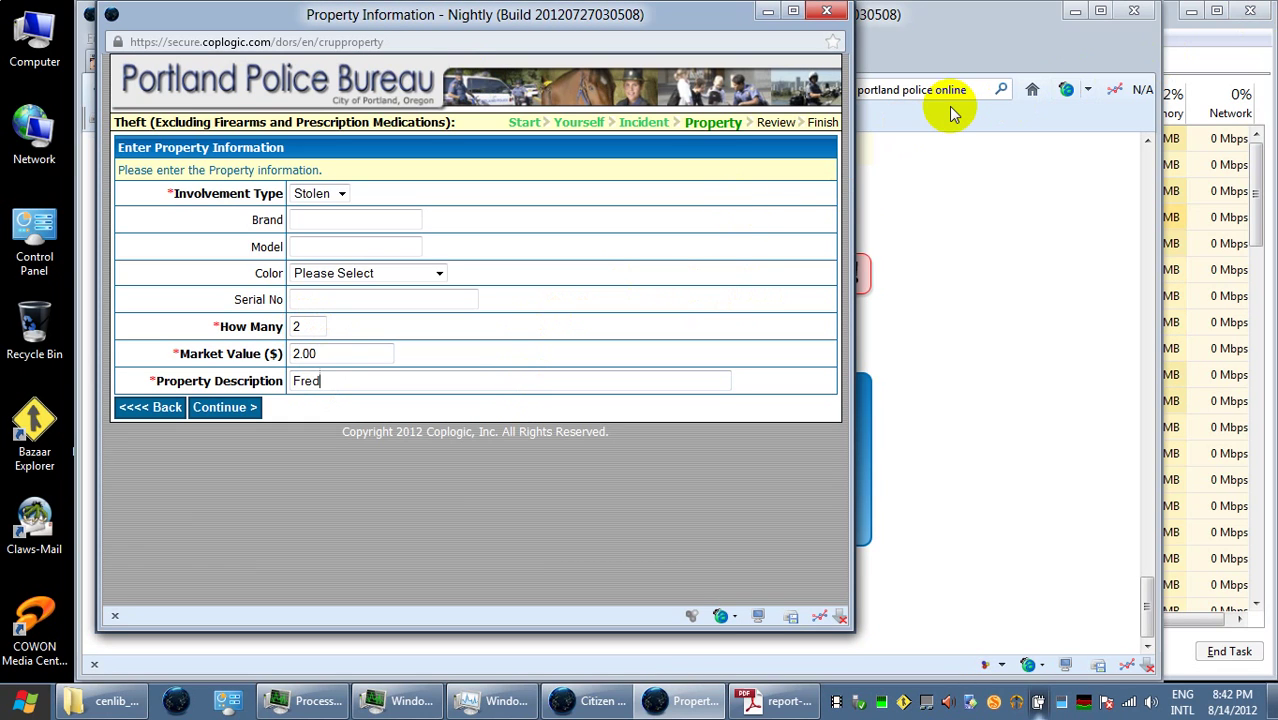
{"action": "type", "text": "d Meyer"}
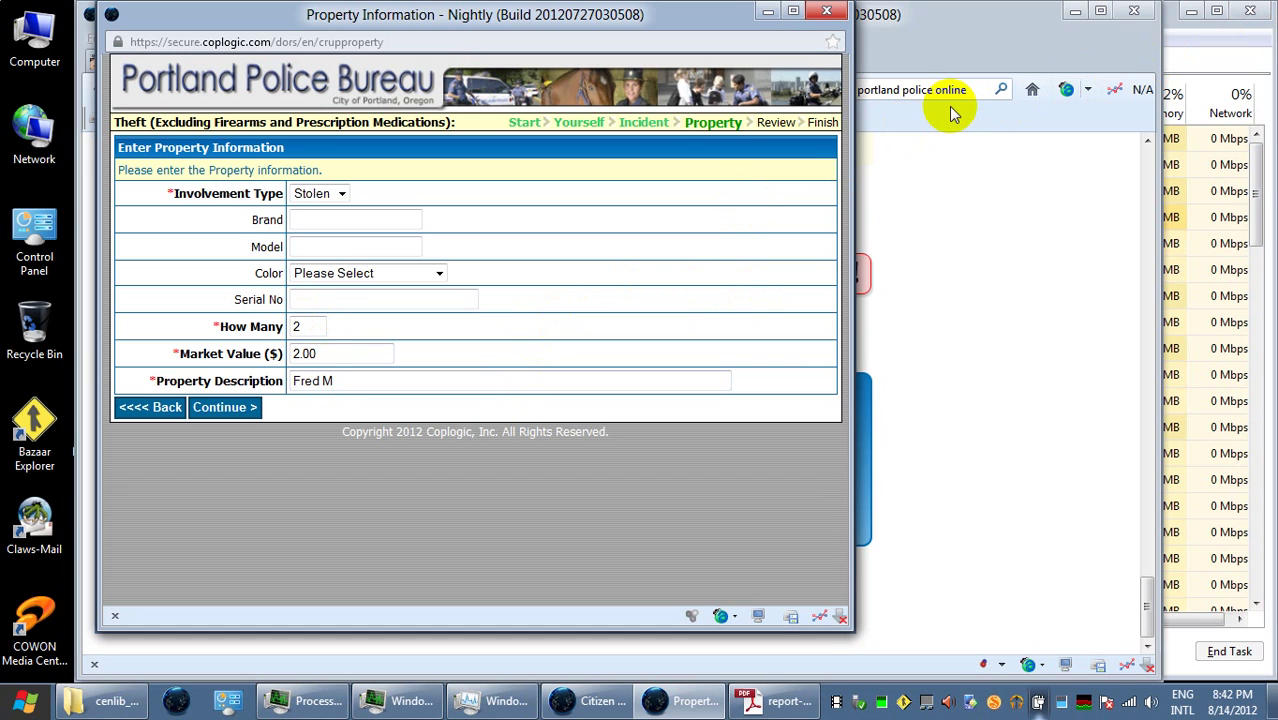
{"action": "left_click", "coordinate": [950, 145]}
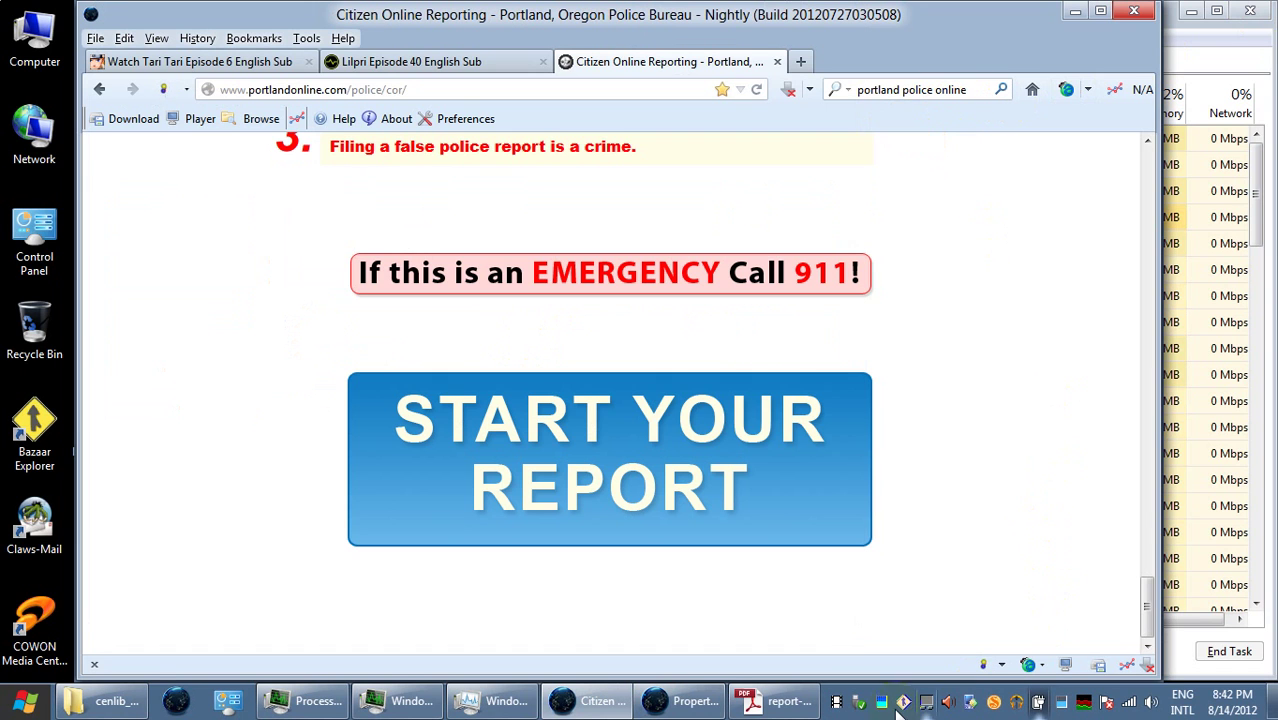
{"action": "left_click", "coordinate": [685, 701]}
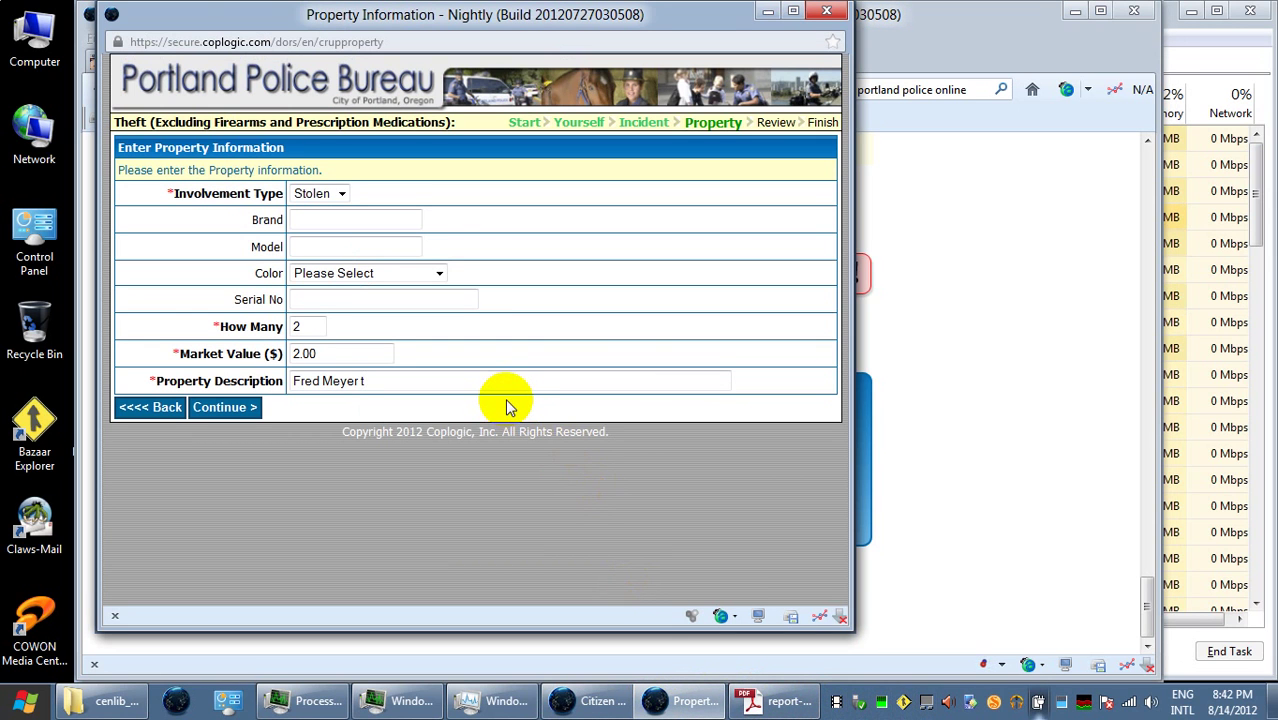